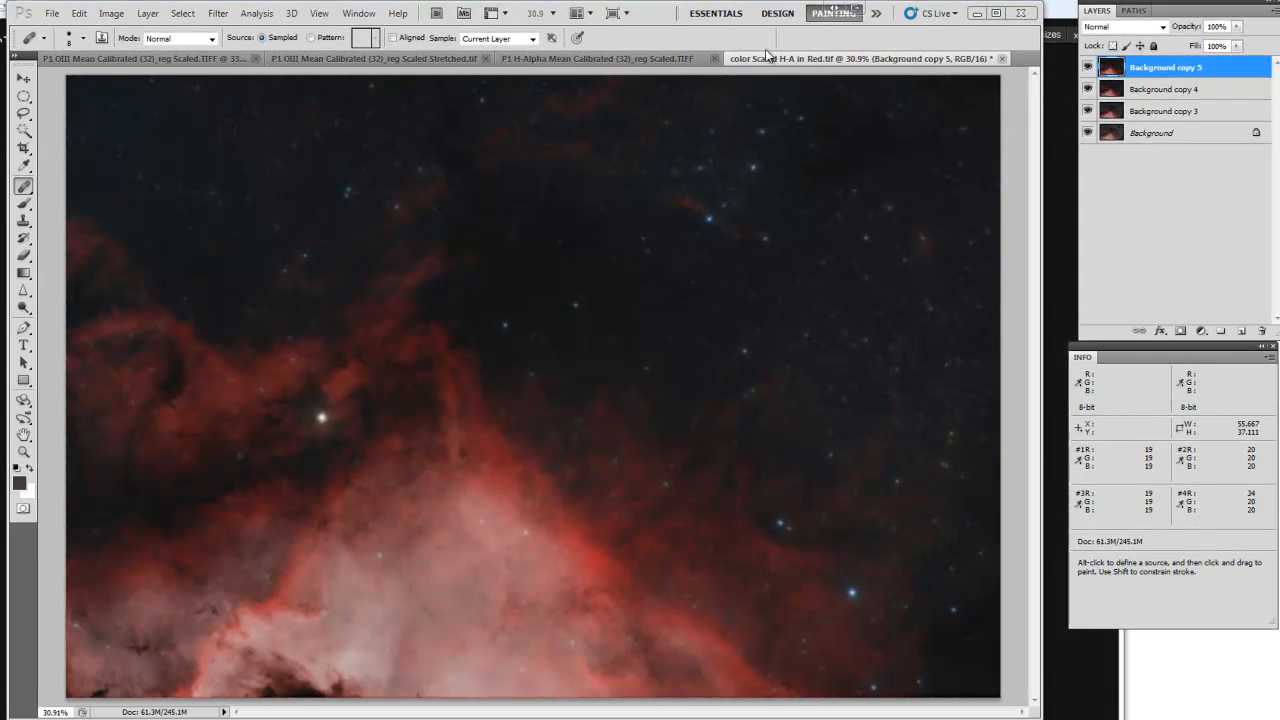
# Step: Examine the bright yellow star close up, then the smaller stars across the nebula and the dark sky
pyautogui.scroll(1, 316, 427)
pyautogui.scroll(5, 316, 427)
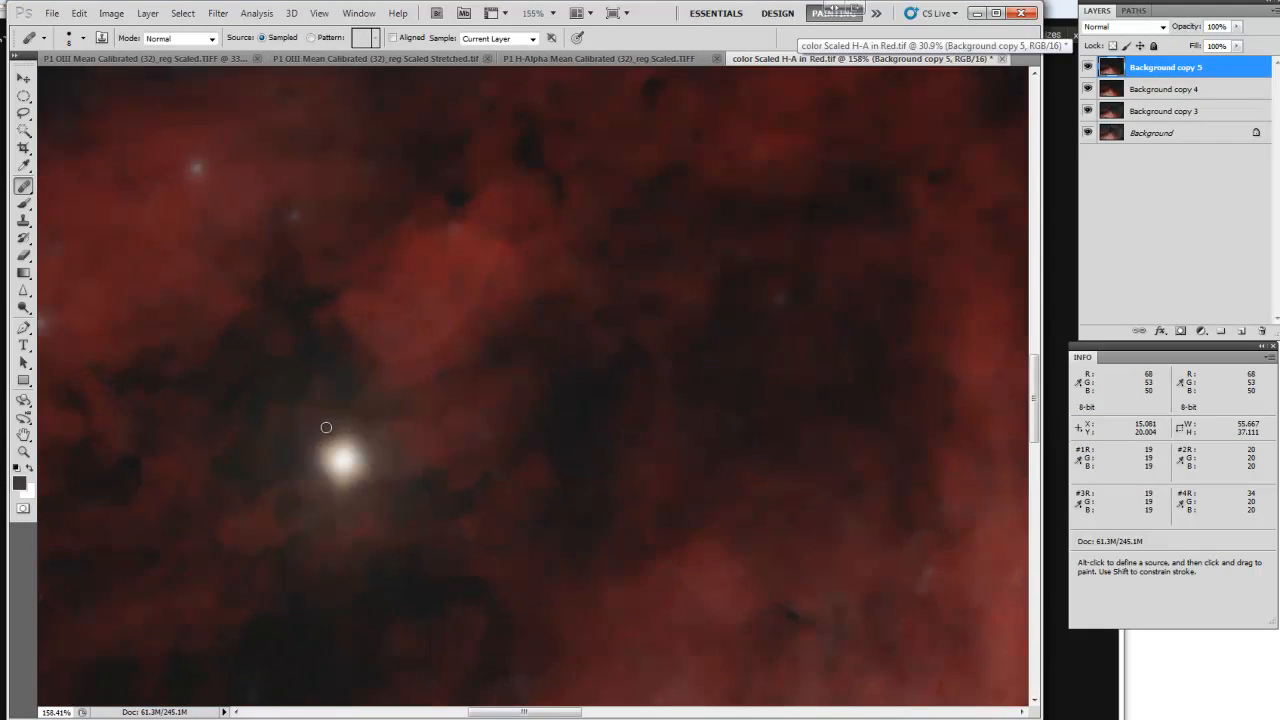
pyautogui.scroll(4, 283, 554)
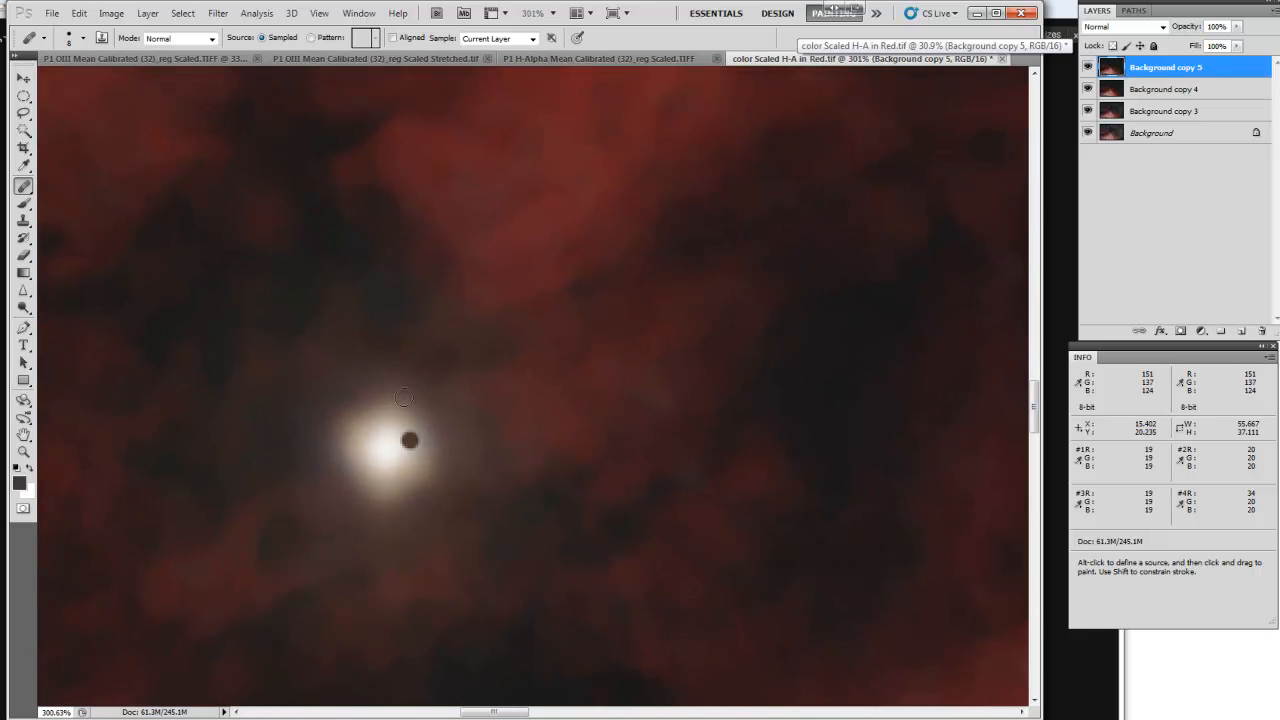
pyautogui.scroll(-4, 340, 530)
pyautogui.scroll(-3, 357, 532)
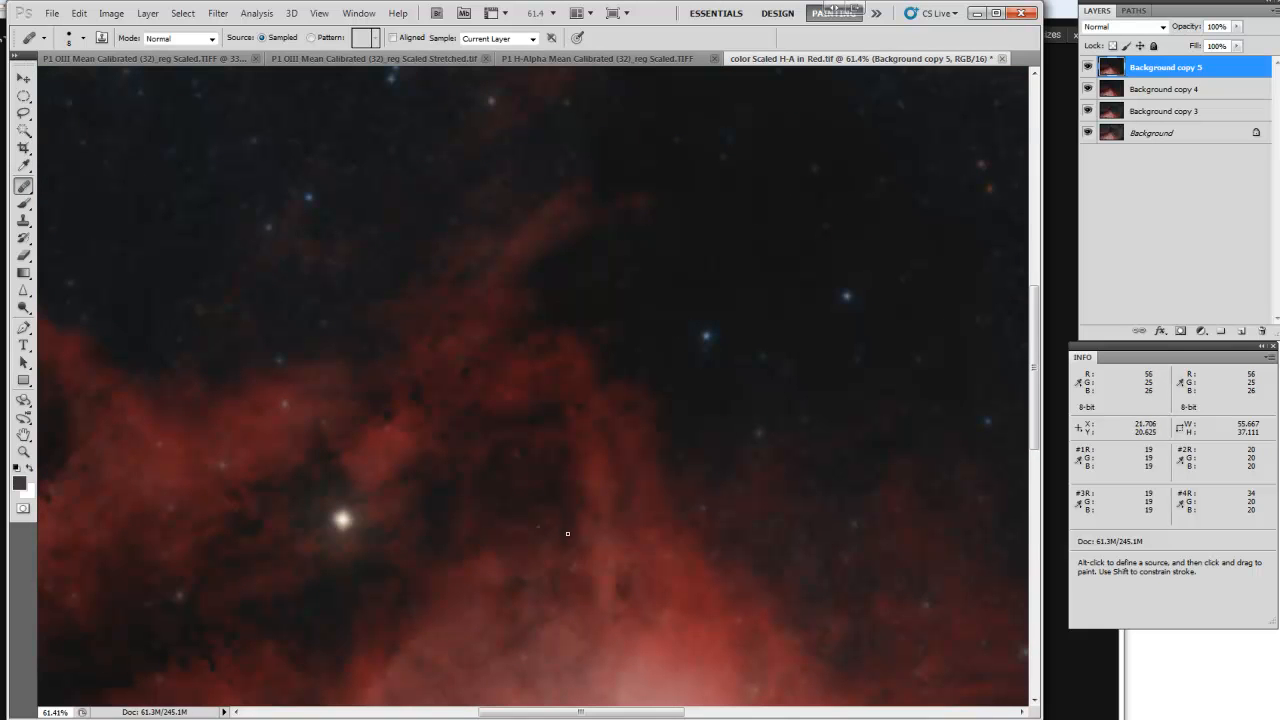
pyautogui.moveTo(576, 703); pyautogui.dragTo(688, 653)
pyautogui.scroll(-1, 671, 552)
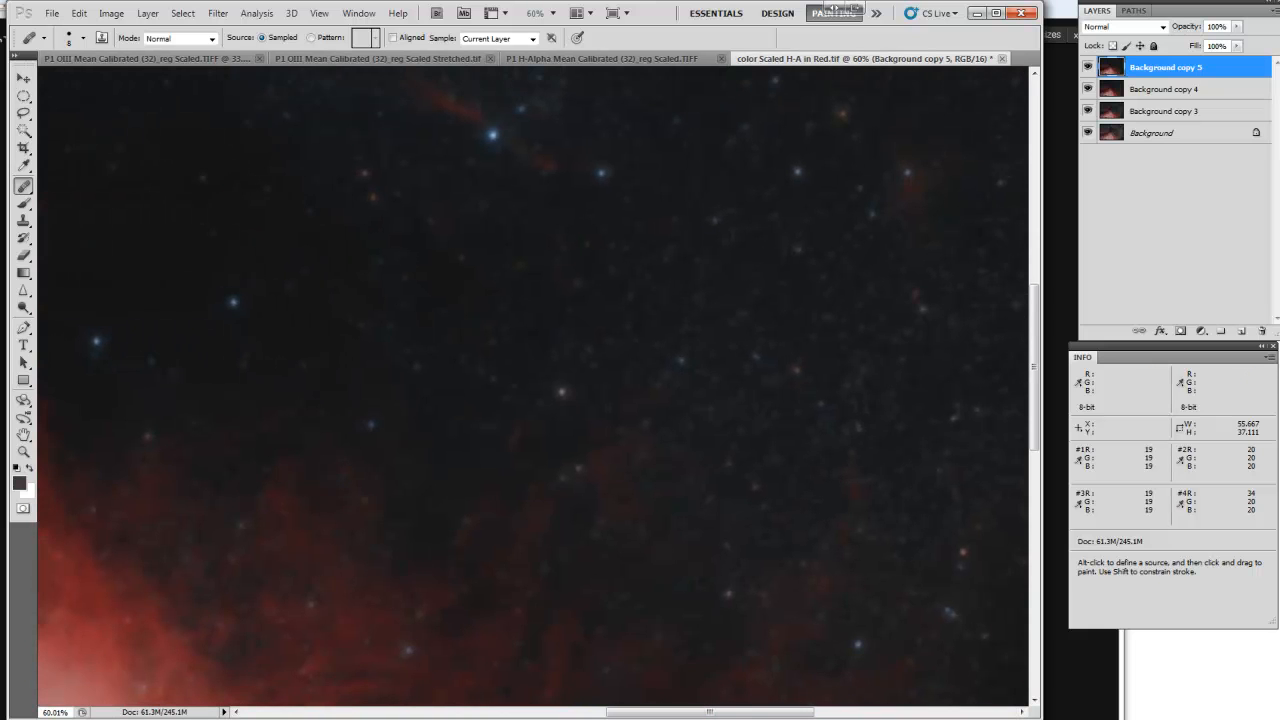
pyautogui.moveTo(671, 560); pyautogui.dragTo(643, 201)
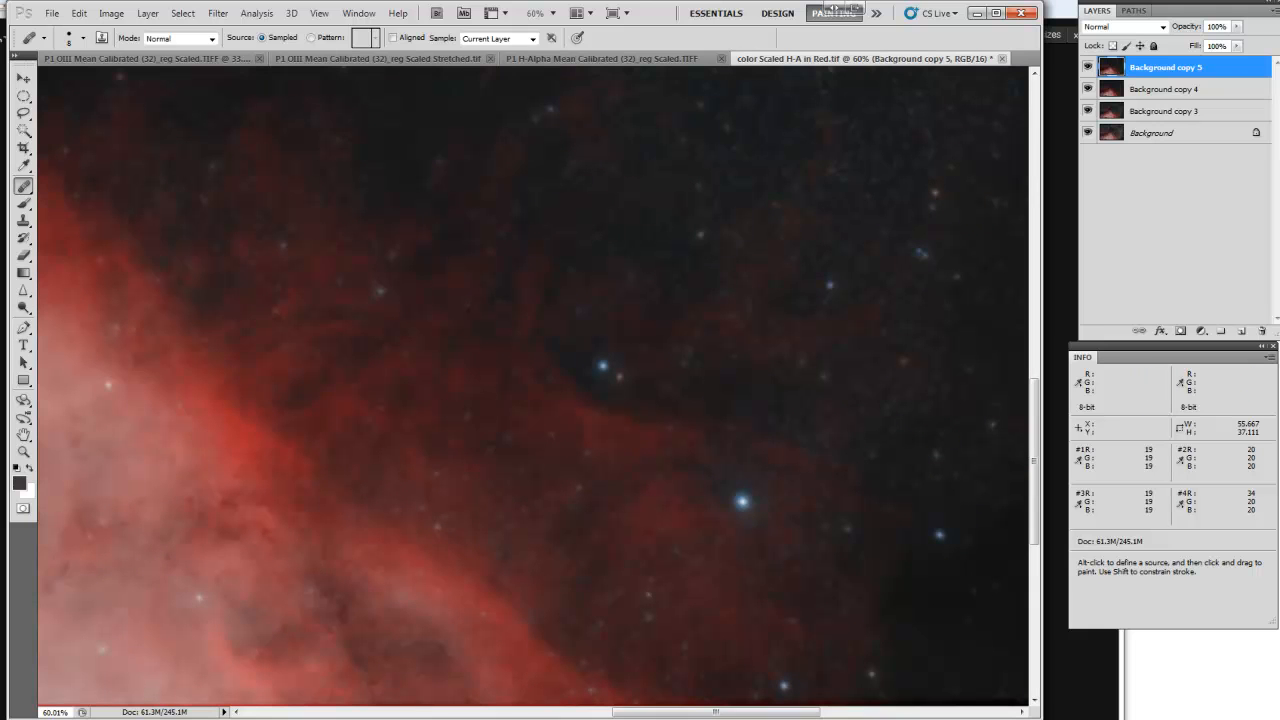
# Step: Show the hidden selection outlines and inspect them around the small stars and the bright yellow star's halo
pyautogui.hotkey('ctrl', 'h')
pyautogui.scroll(6, 381, 291)
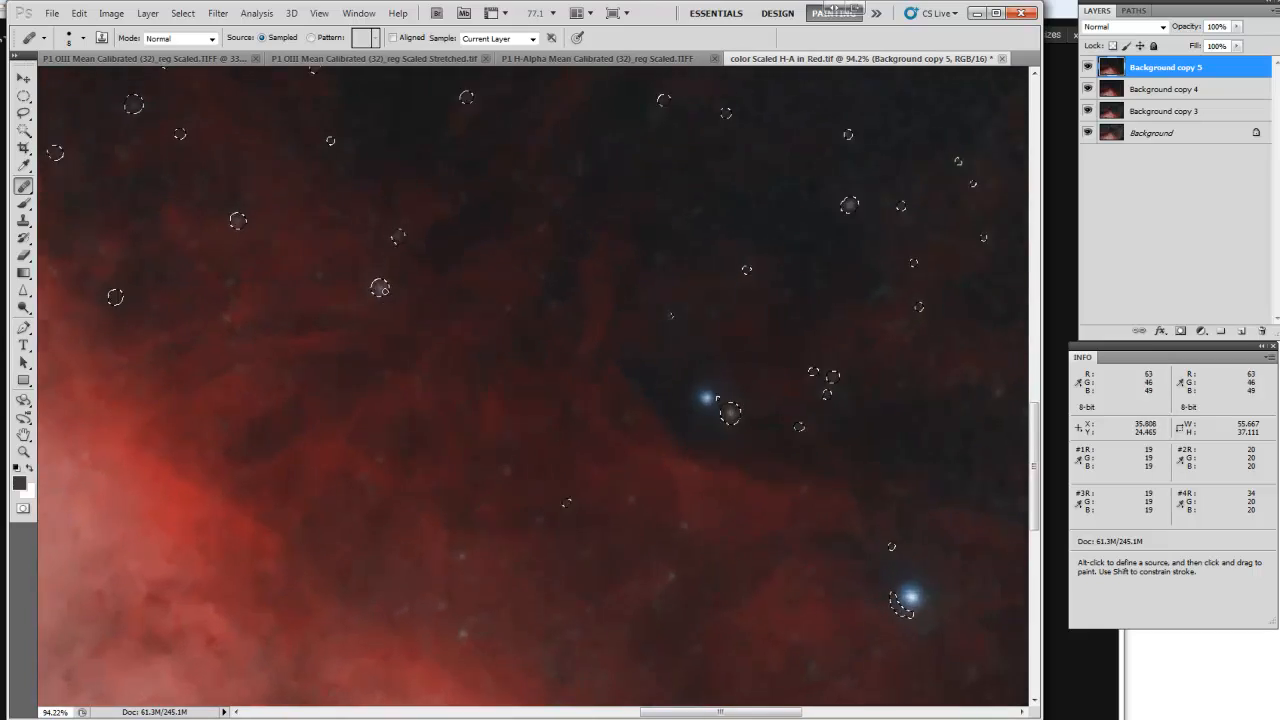
pyautogui.scroll(5, 387, 295)
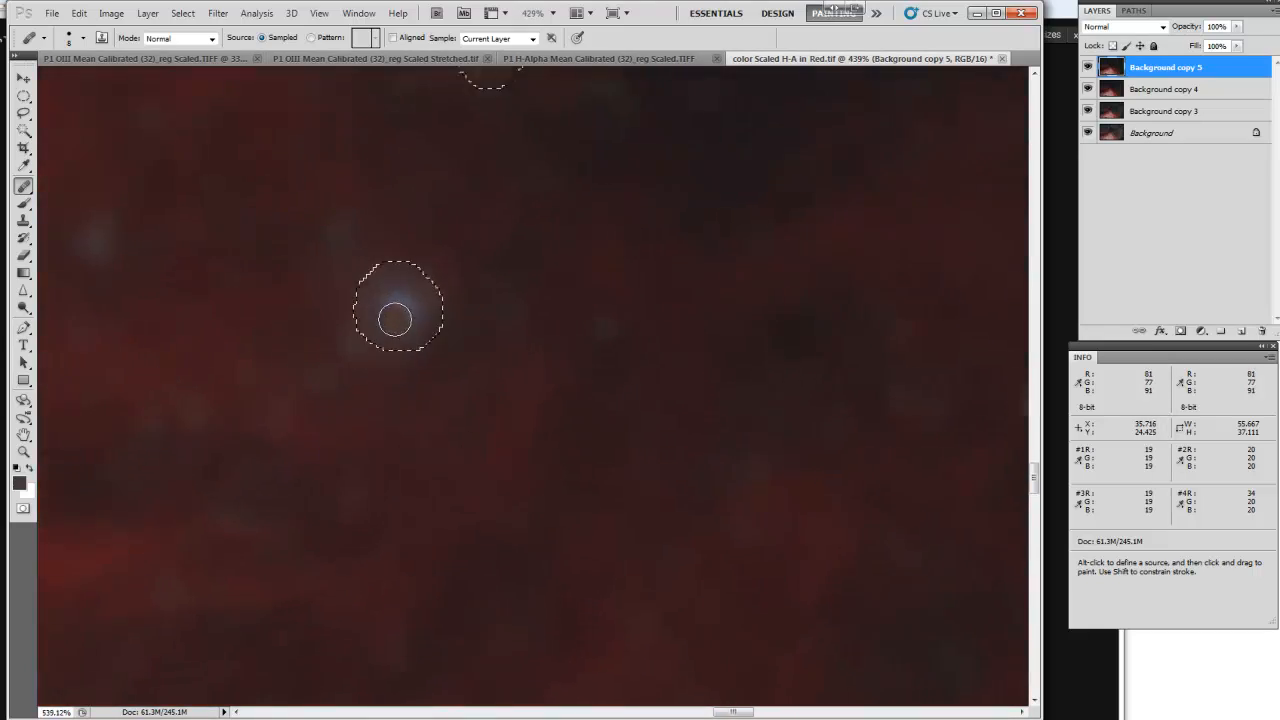
pyautogui.scroll(-1, 393, 332)
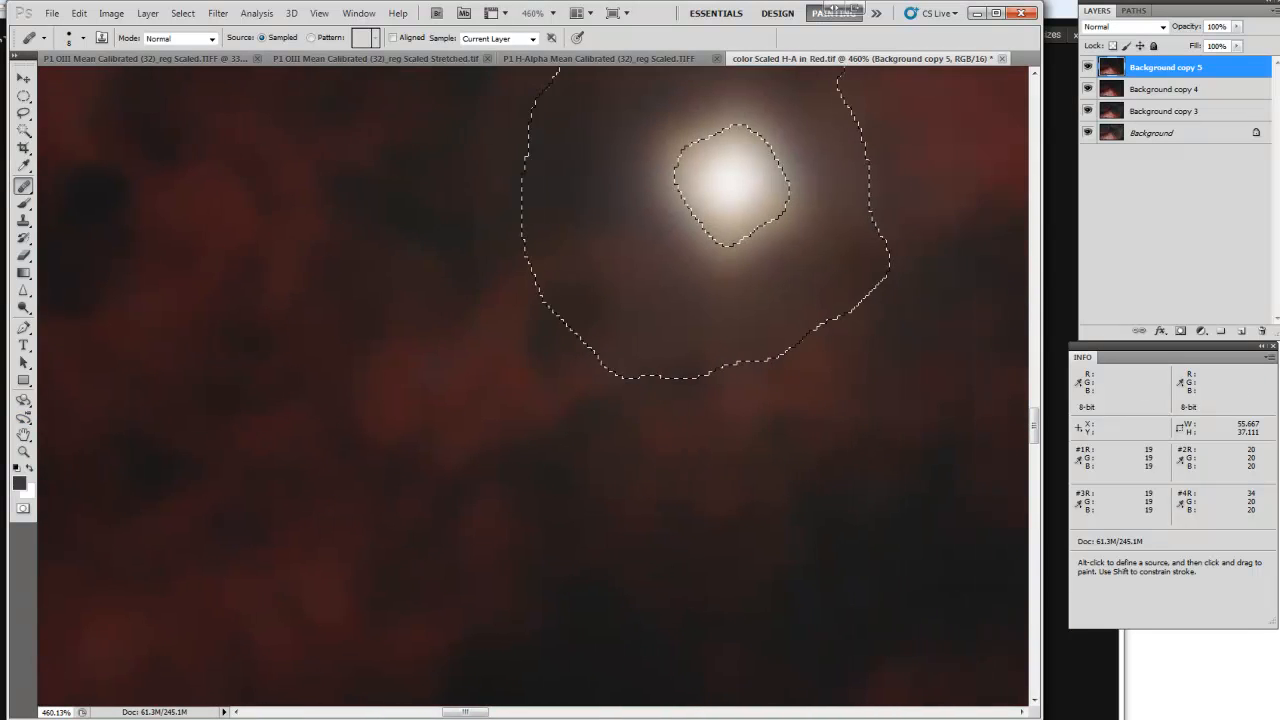
pyautogui.click(629, 266)
pyautogui.click(669, 426)
pyautogui.click(501, 393)
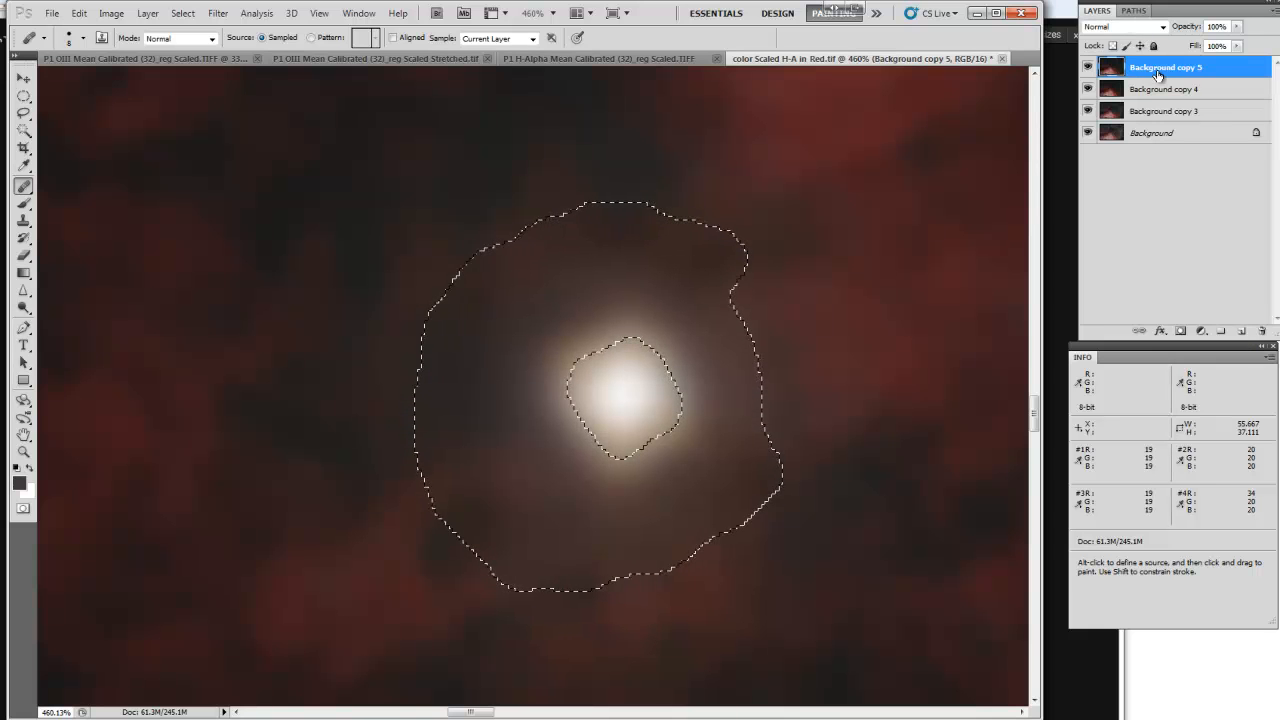
pyautogui.click(1181, 331)
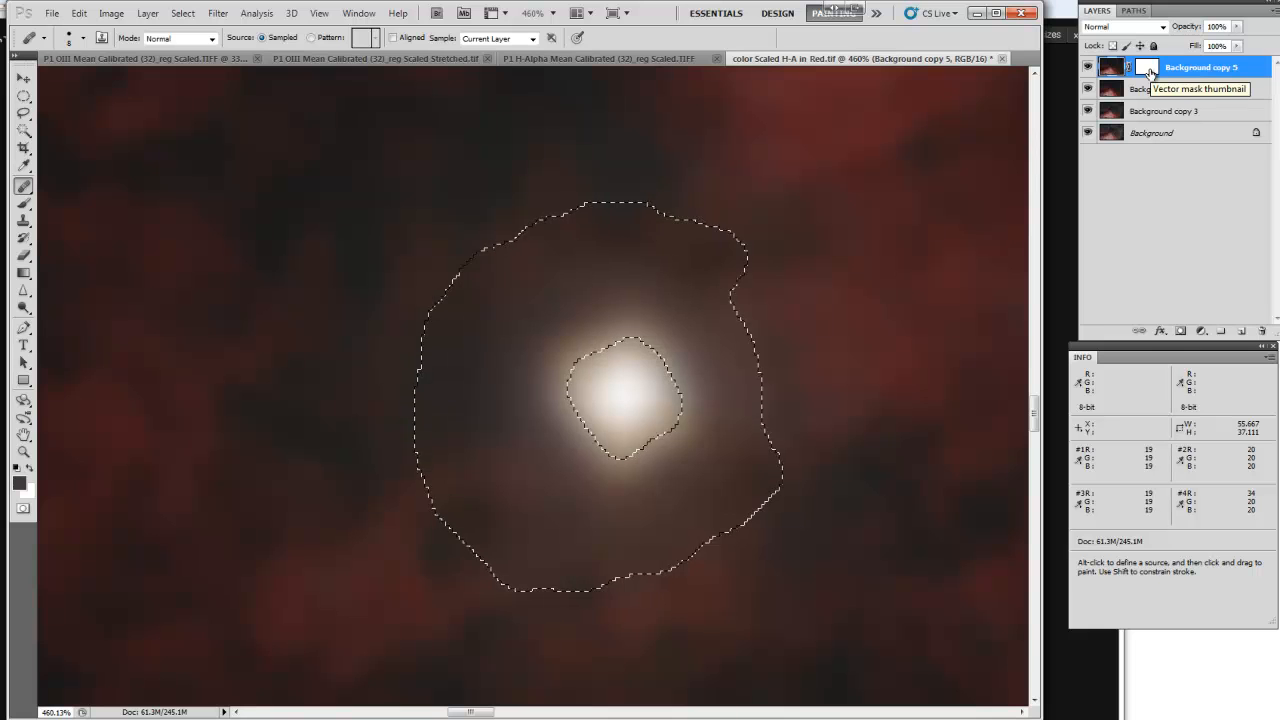
pyautogui.hotkey('ctrl', 'i')
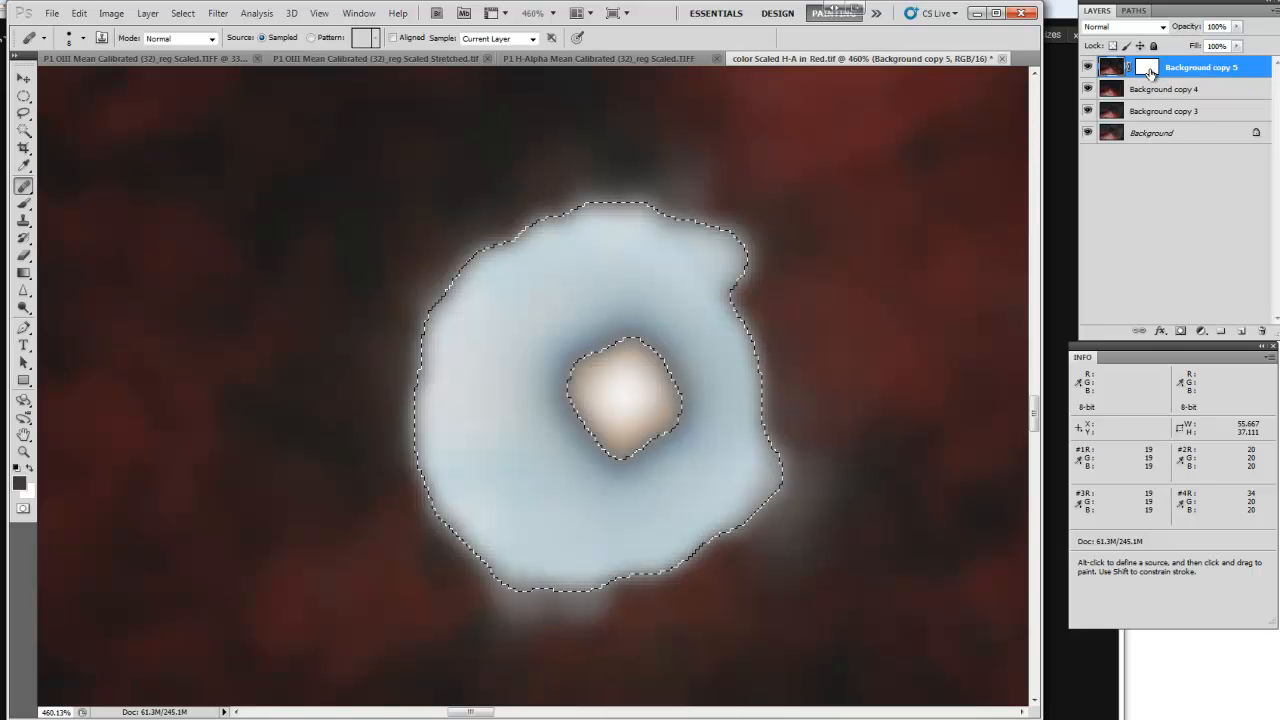
pyautogui.hotkey('ctrl', 'i')
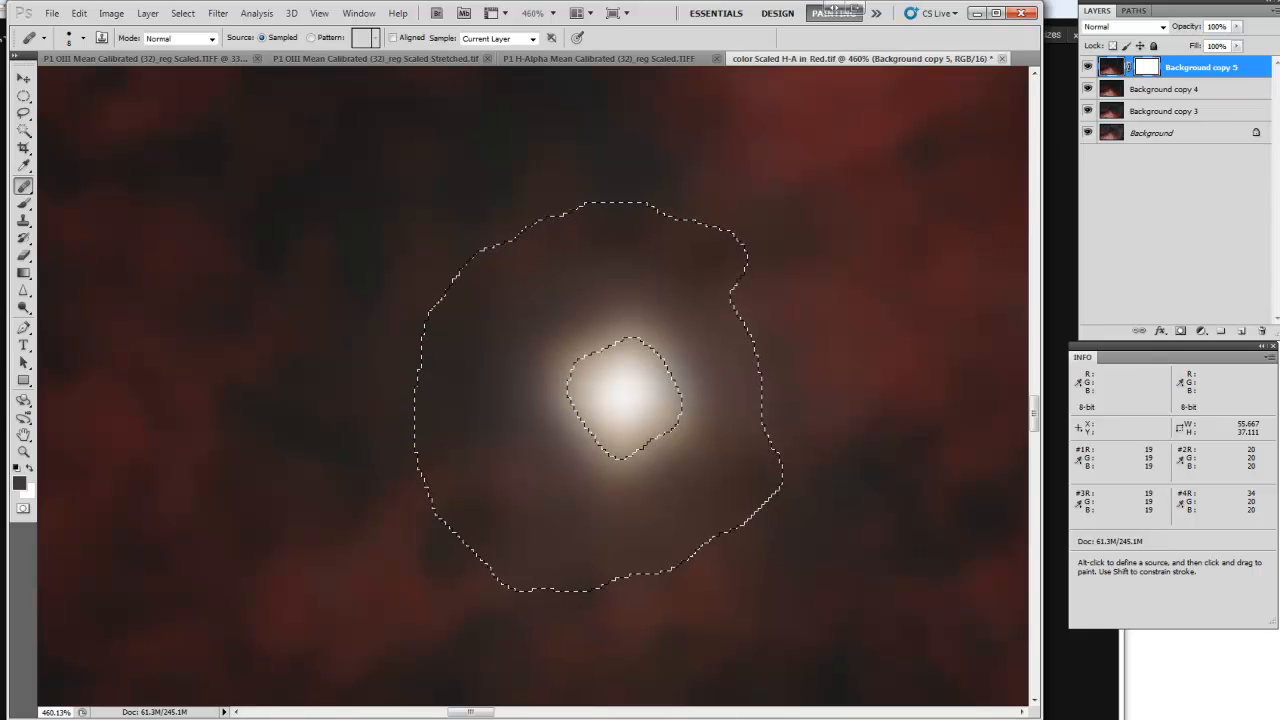
pyautogui.hotkey('ctrl', 'z')
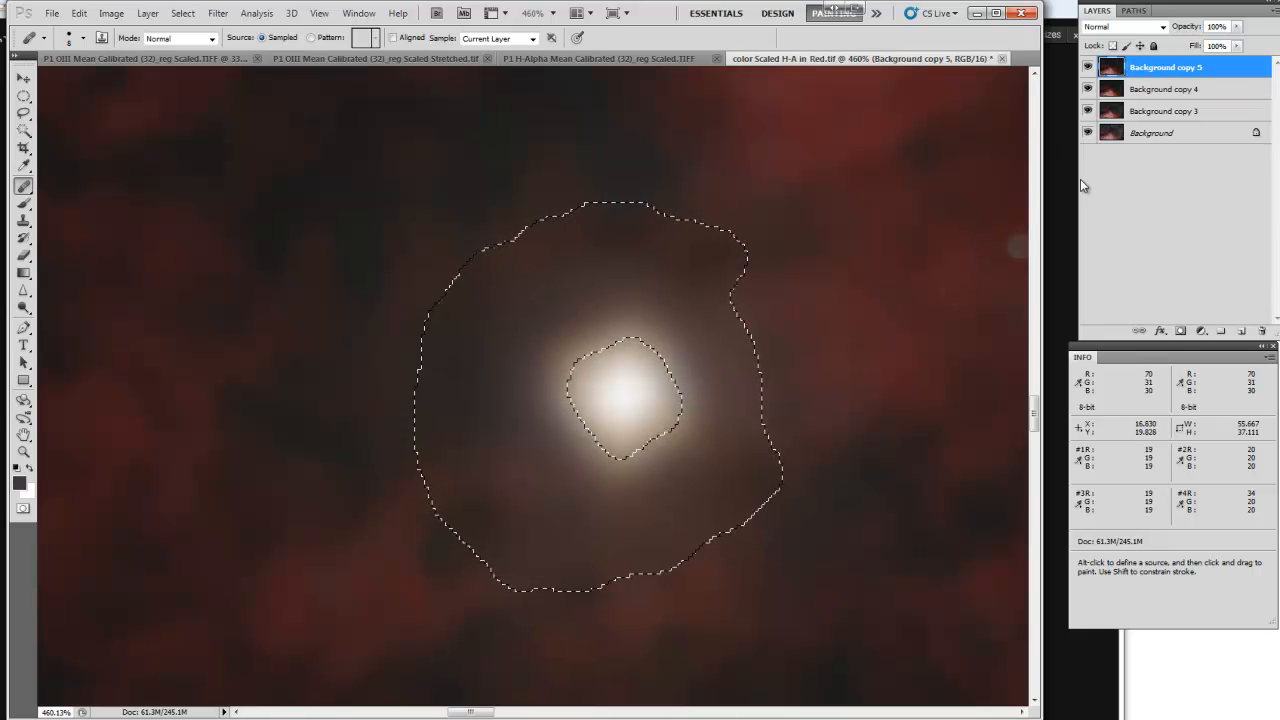
# Step: Make a layer mask on Background copy 5 from the star selection, view the mask alone, and undo the masking
pyautogui.click(1181, 331)
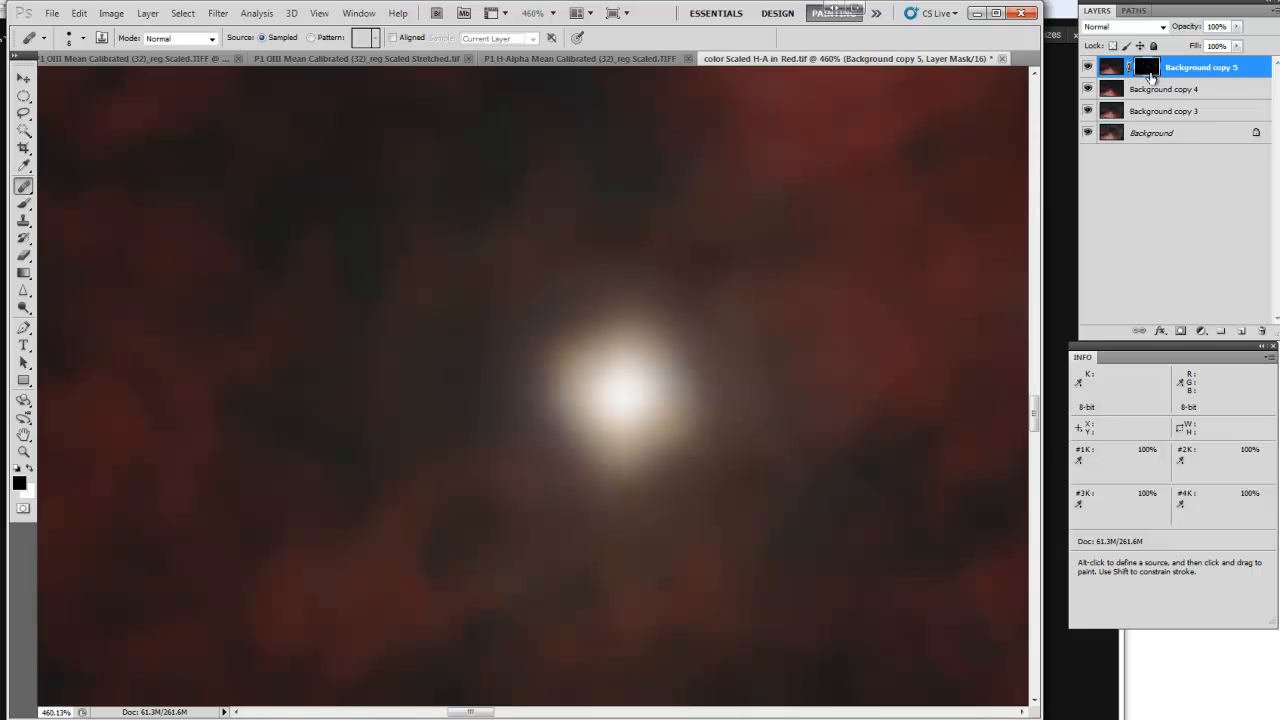
pyautogui.keyDown('alt'); pyautogui.click(1149, 73); pyautogui.keyUp('alt')
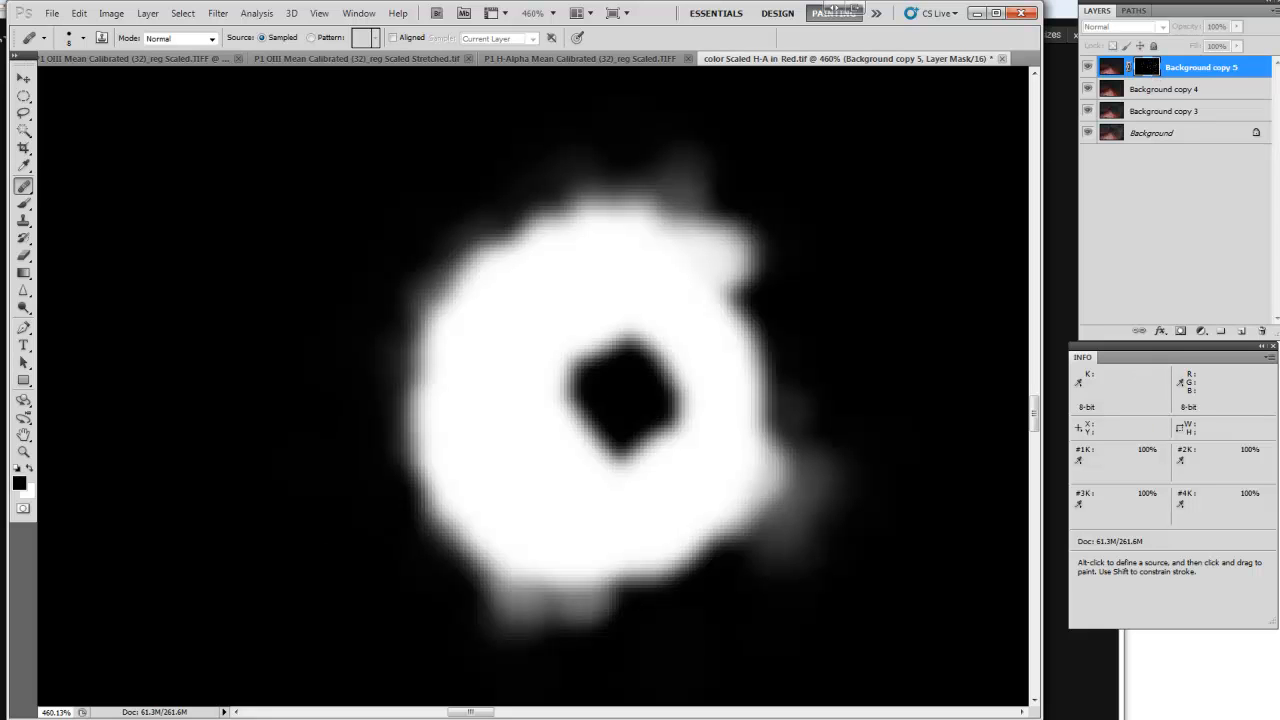
pyautogui.hotkey('ctrl', 'z')
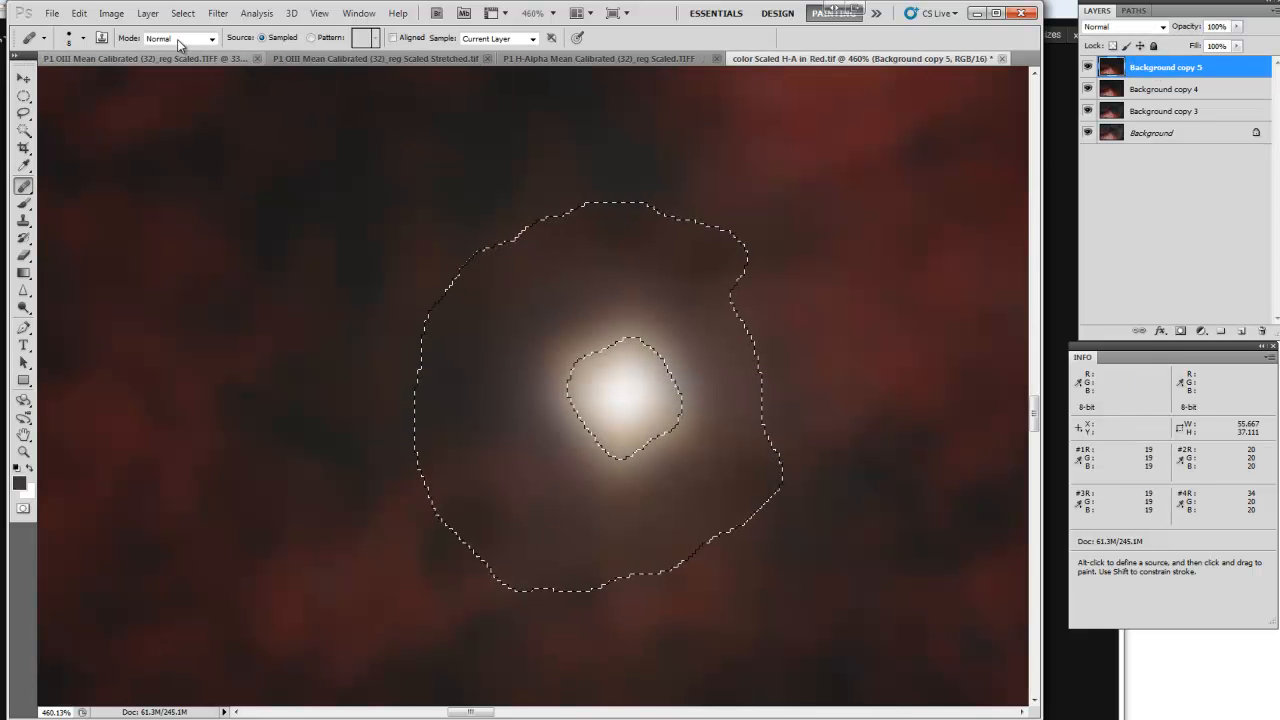
# Step: Deselect everything and add a black layer mask to Background copy 5, leaving the mask enabled
pyautogui.click(182, 13)
pyautogui.click(205, 44)
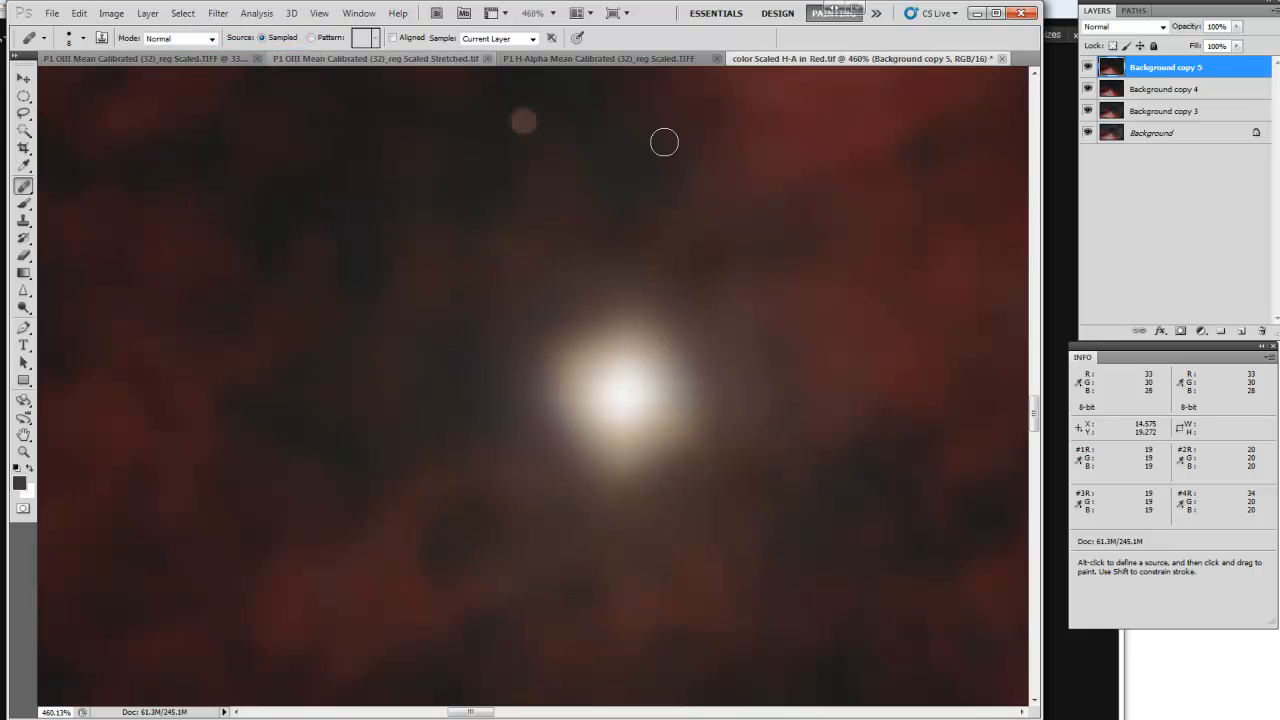
pyautogui.click(1182, 335)
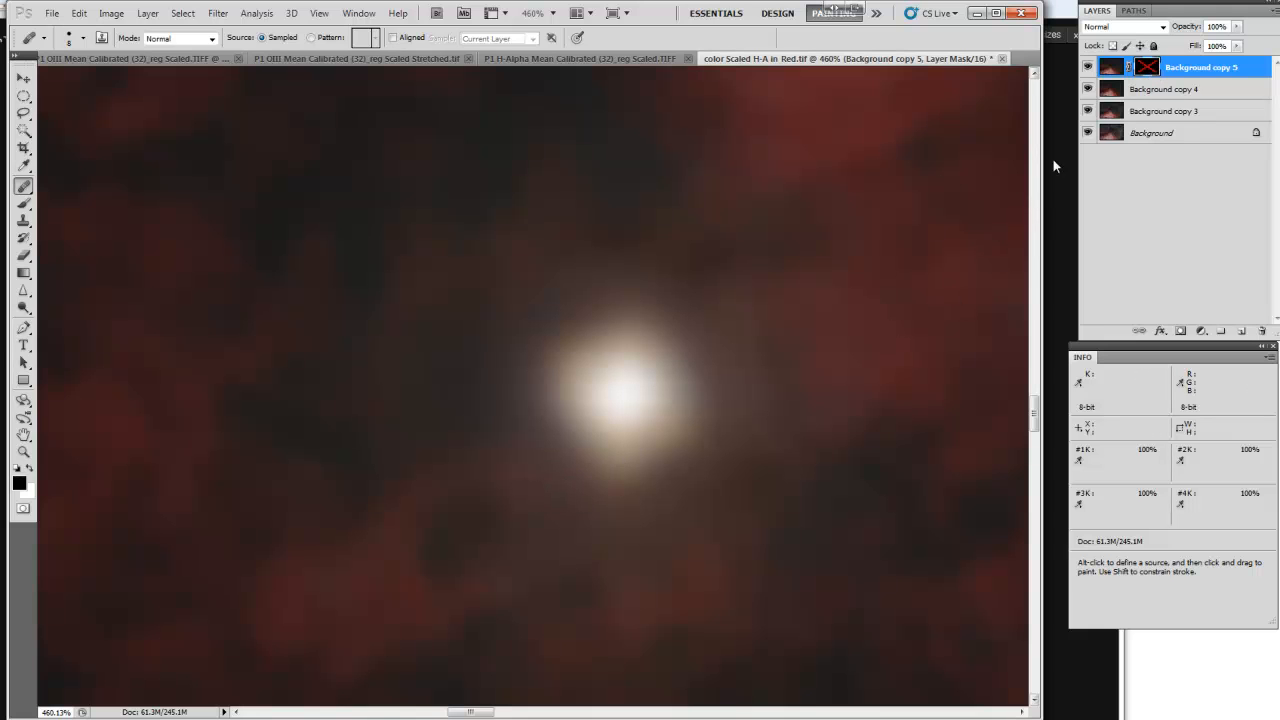
pyautogui.keyDown('shift'); pyautogui.click(1143, 70); pyautogui.keyUp('shift')
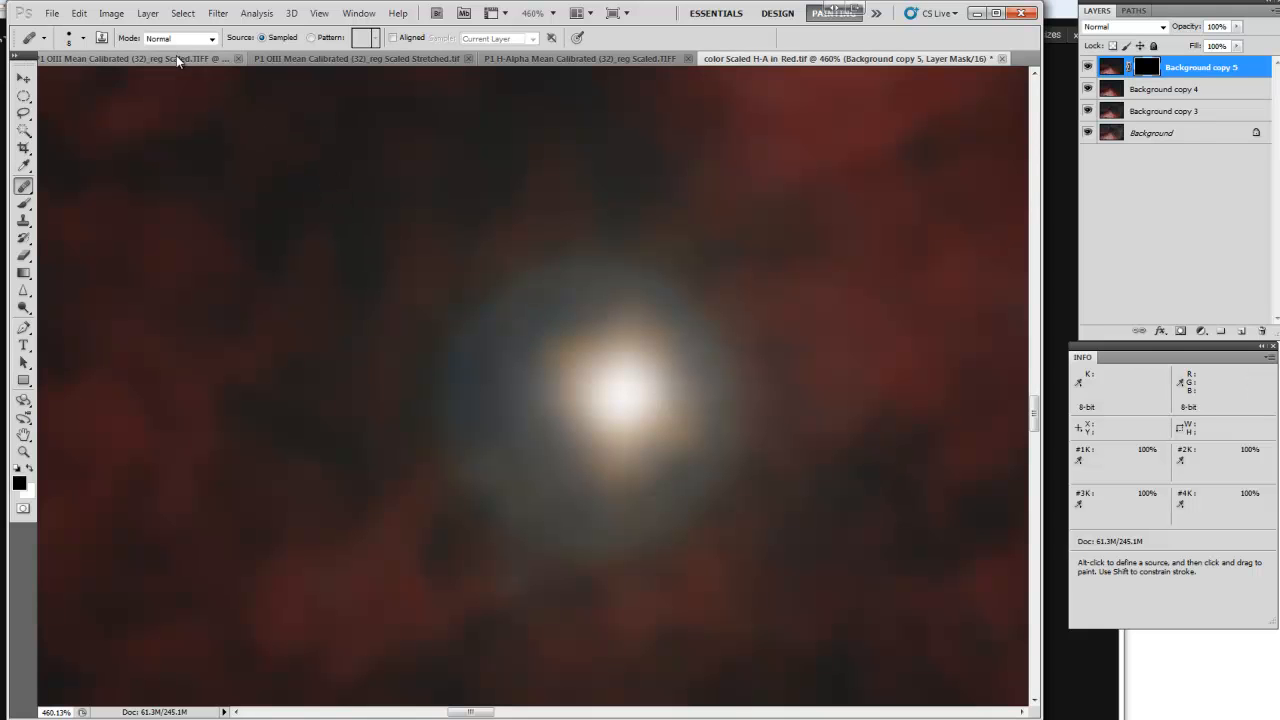
# Step: Reselect the star selection, inspect the outlined stars around the bright one, and deselect
pyautogui.click(182, 14)
pyautogui.click(201, 59)
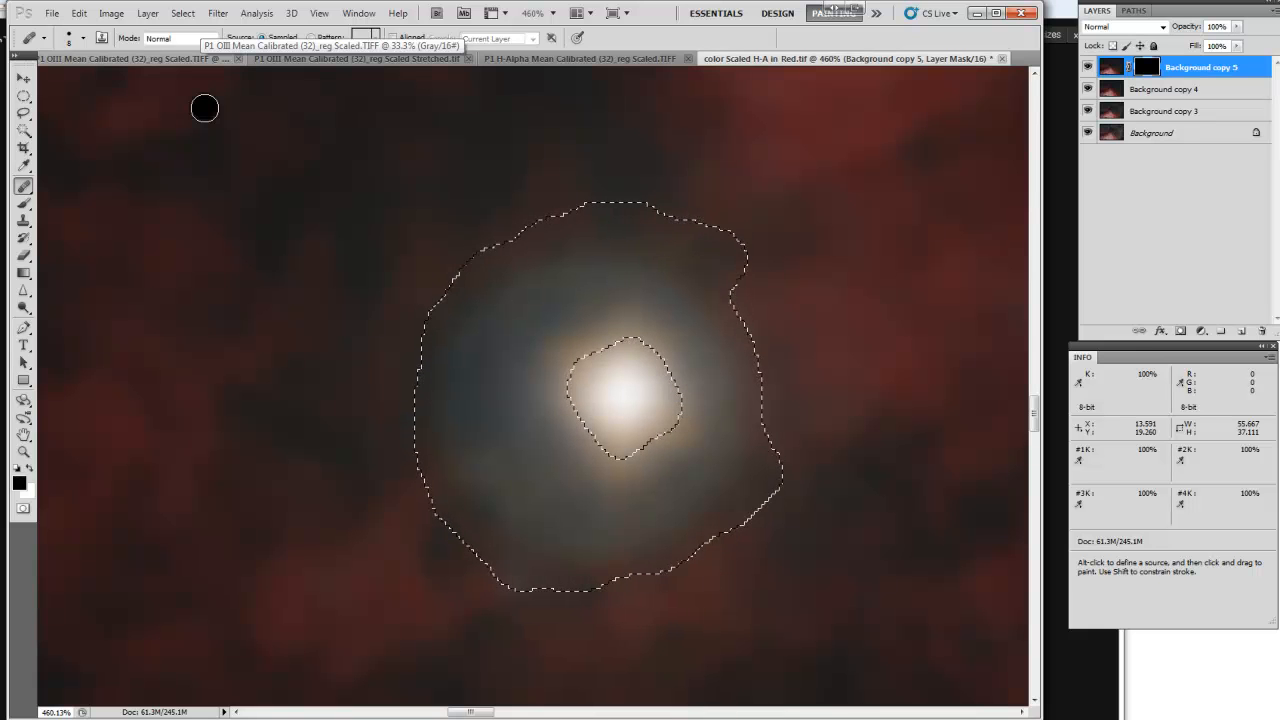
pyautogui.scroll(-5, 272, 287)
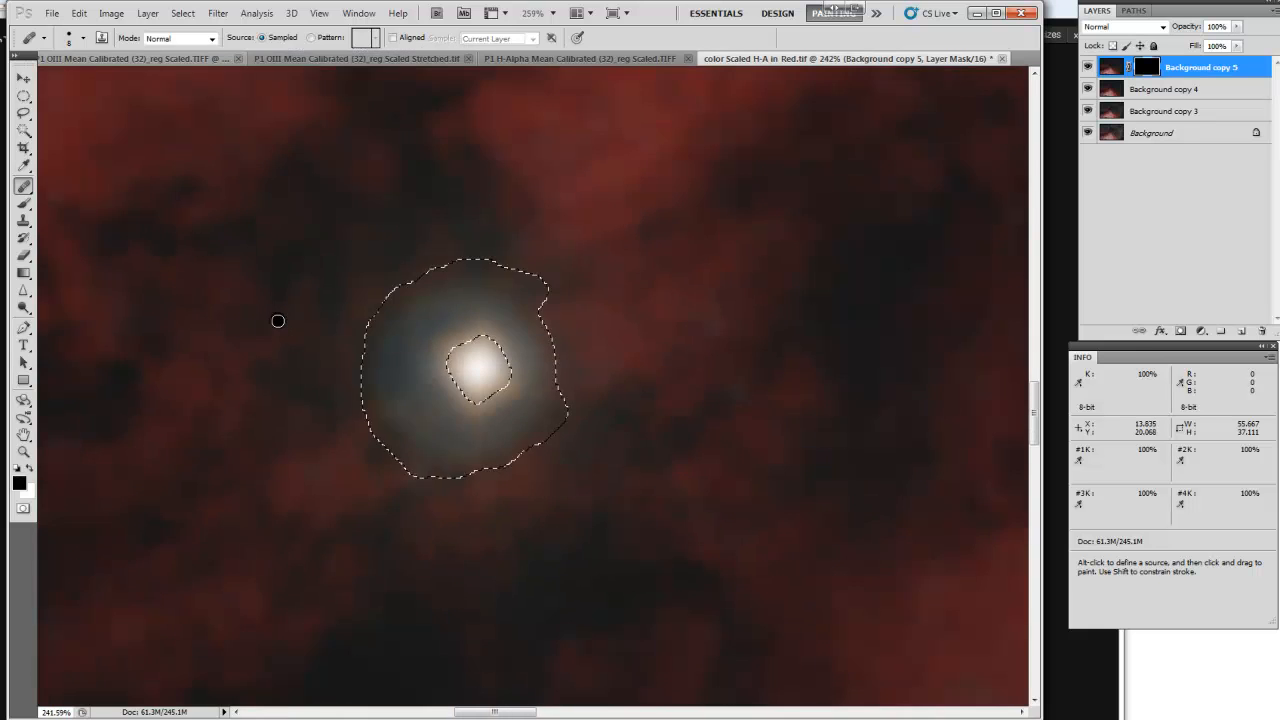
pyautogui.scroll(-1, 279, 327)
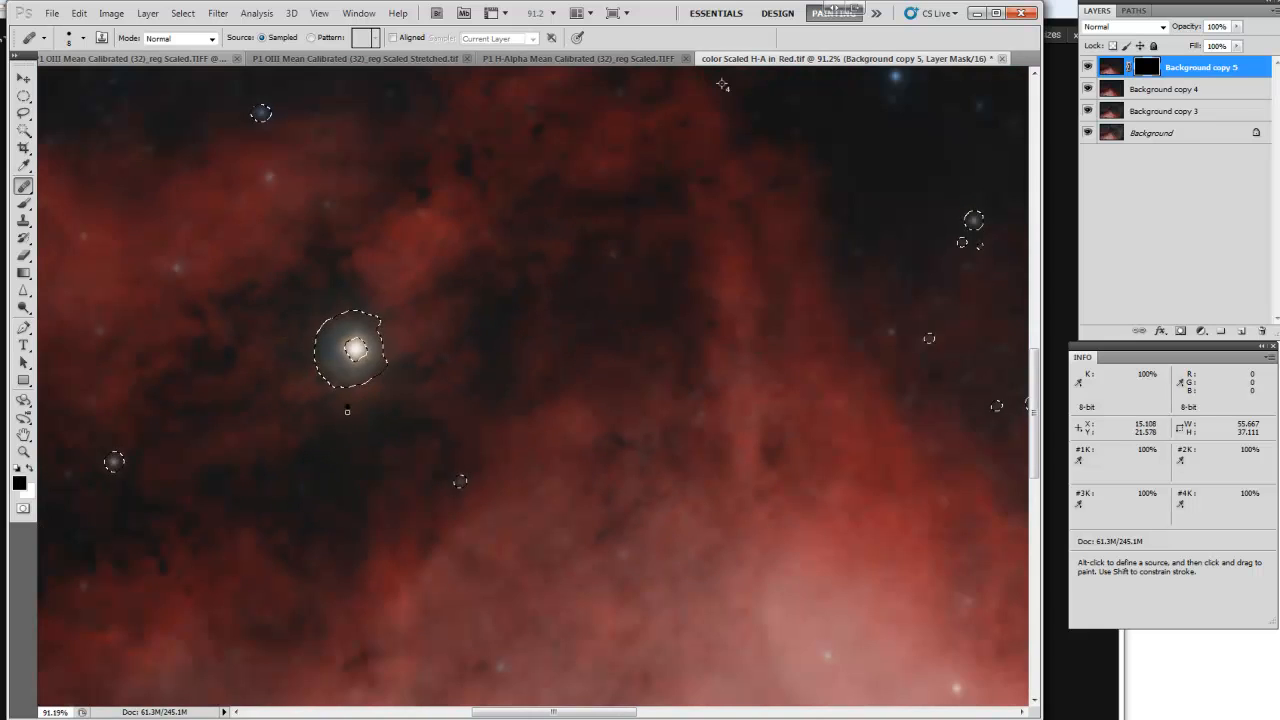
pyautogui.scroll(7, 103, 466)
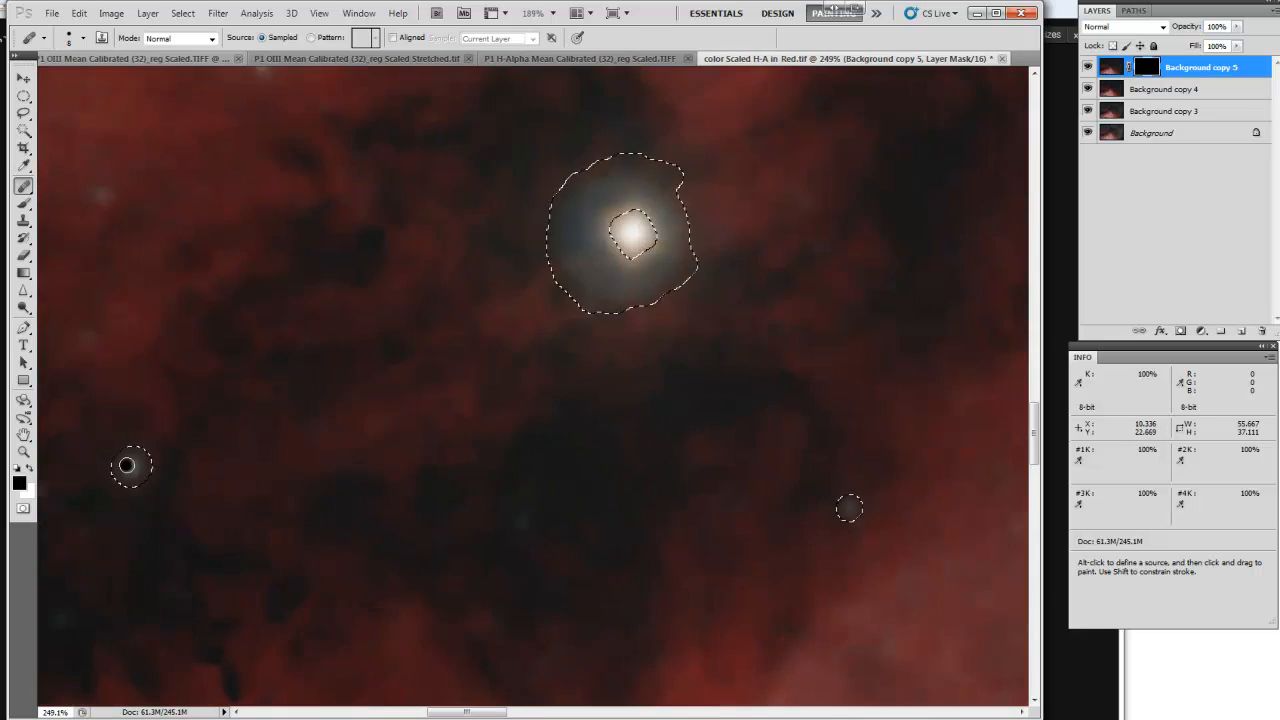
pyautogui.scroll(1, 135, 484)
pyautogui.scroll(-2, 132, 484)
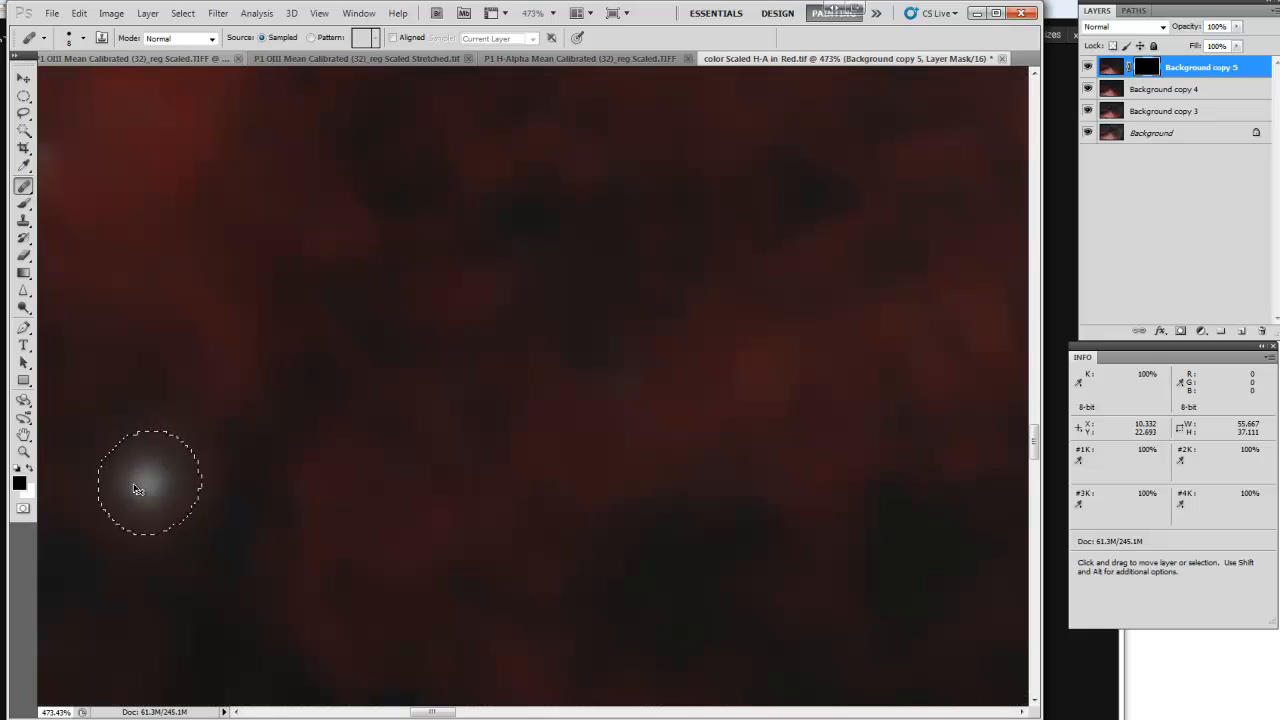
pyautogui.hotkey('ctrl', 'd')
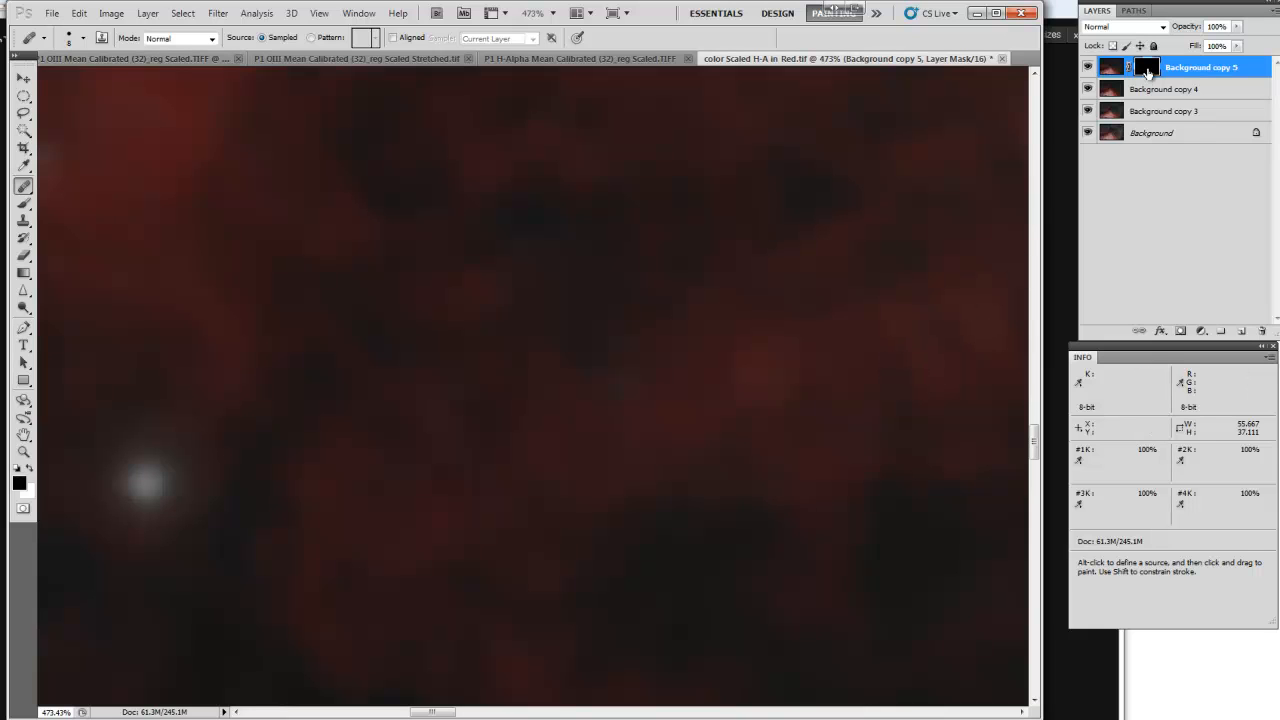
# Step: Compare the small star with the Background copy 5 layer mask disabled and enabled
pyautogui.keyDown('shift'); pyautogui.click(1147, 70); pyautogui.keyUp('shift')
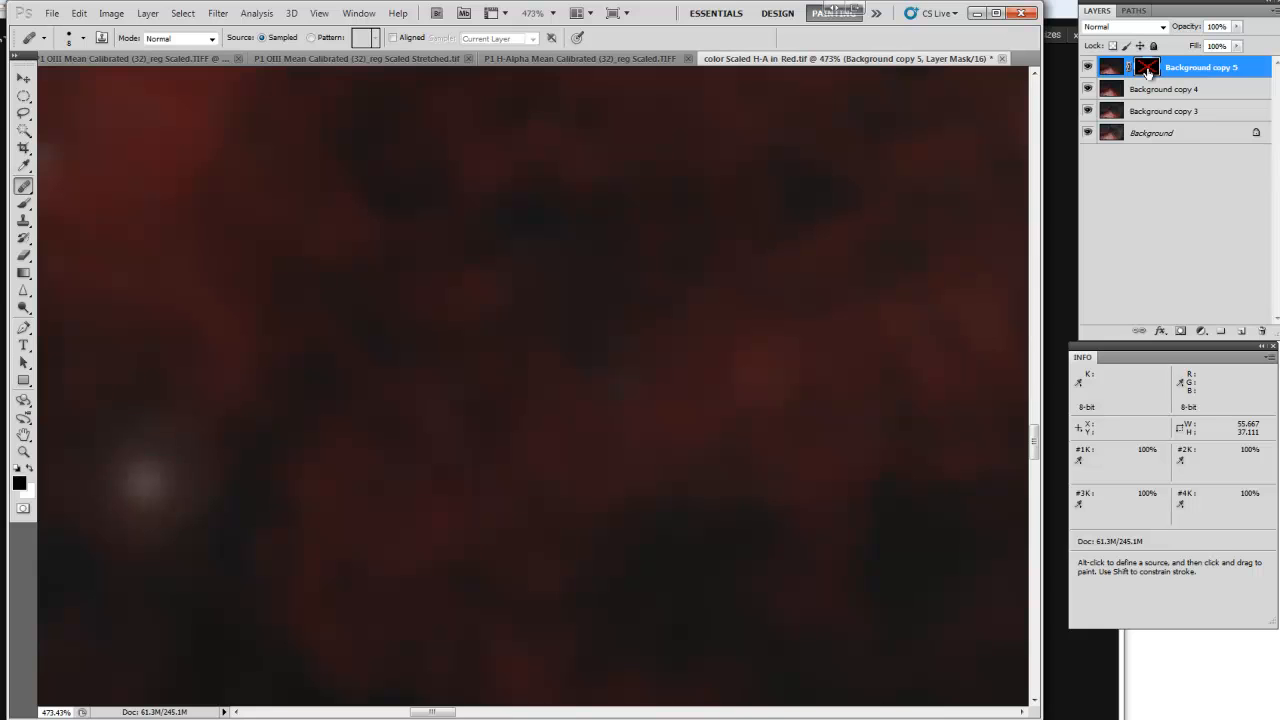
pyautogui.keyDown('shift'); pyautogui.click(1147, 70); pyautogui.keyUp('shift')
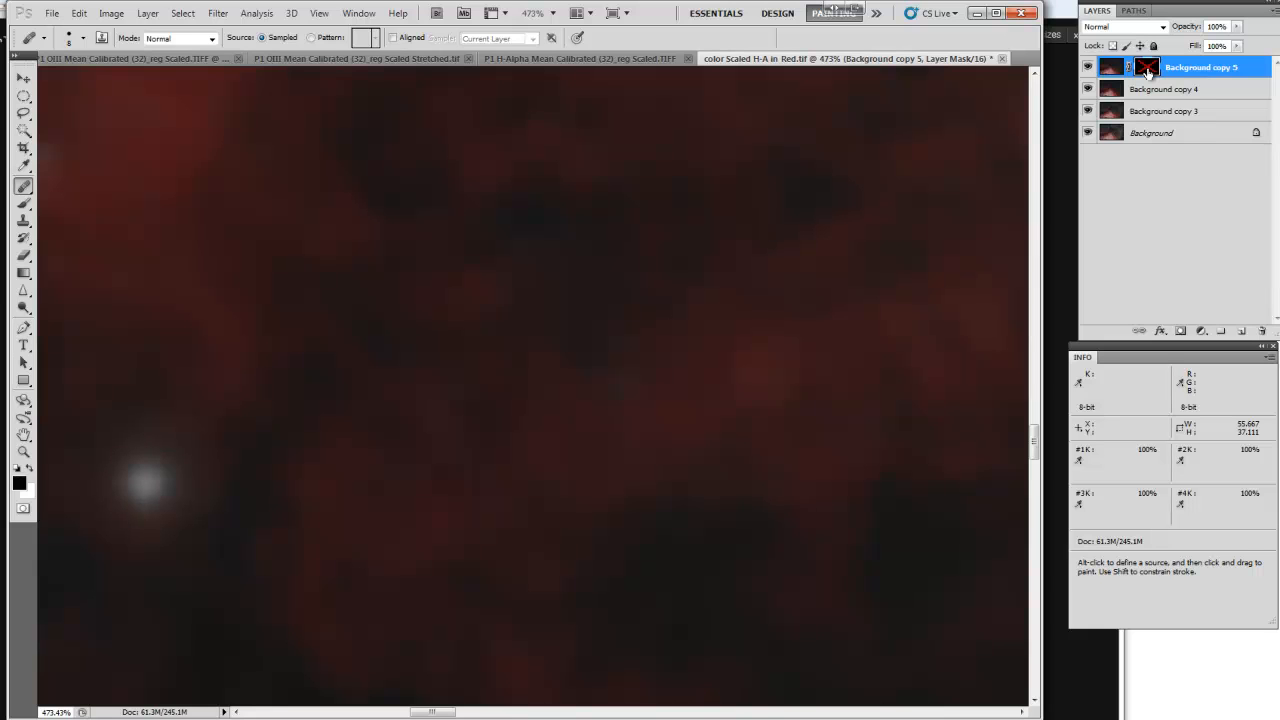
pyautogui.keyDown('shift'); pyautogui.click(1147, 70); pyautogui.keyUp('shift')
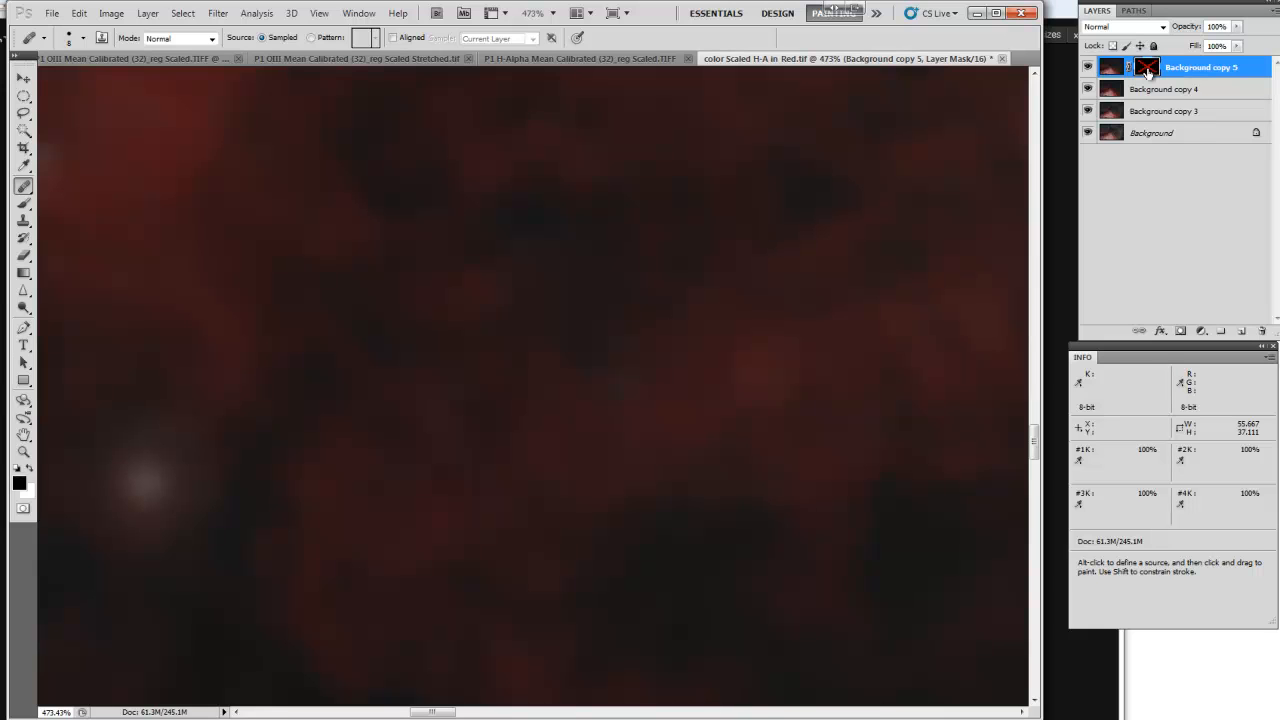
pyautogui.keyDown('shift'); pyautogui.click(1148, 70); pyautogui.keyUp('shift')
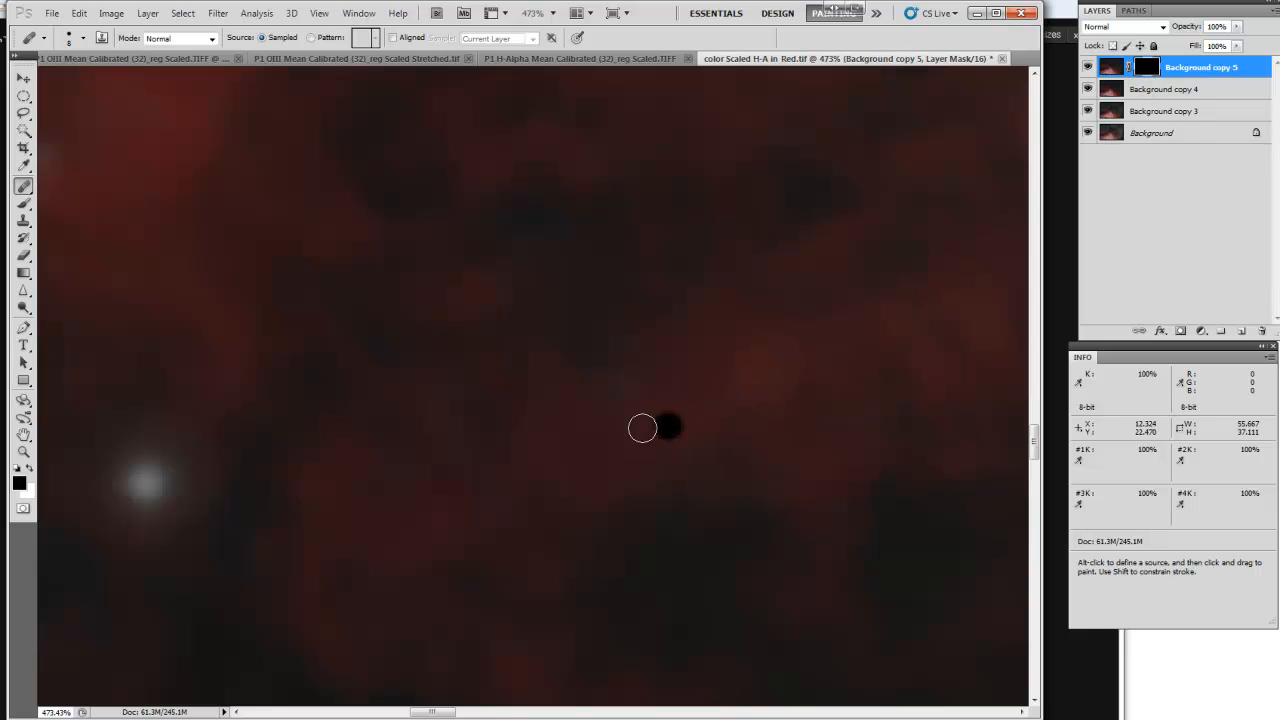
# Step: Choose the Brush with a white foreground at 40% opacity and paint over the bright star's halo on the Background copy 5 layer mask
pyautogui.press('space')
pyautogui.moveTo(534, 277); pyautogui.dragTo(193, 542)
pyautogui.moveTo(655, 393)
pyautogui.mouseDown()
pyautogui.moveTo(589, 391)
pyautogui.moveTo(289, 483)
pyautogui.mouseUp()
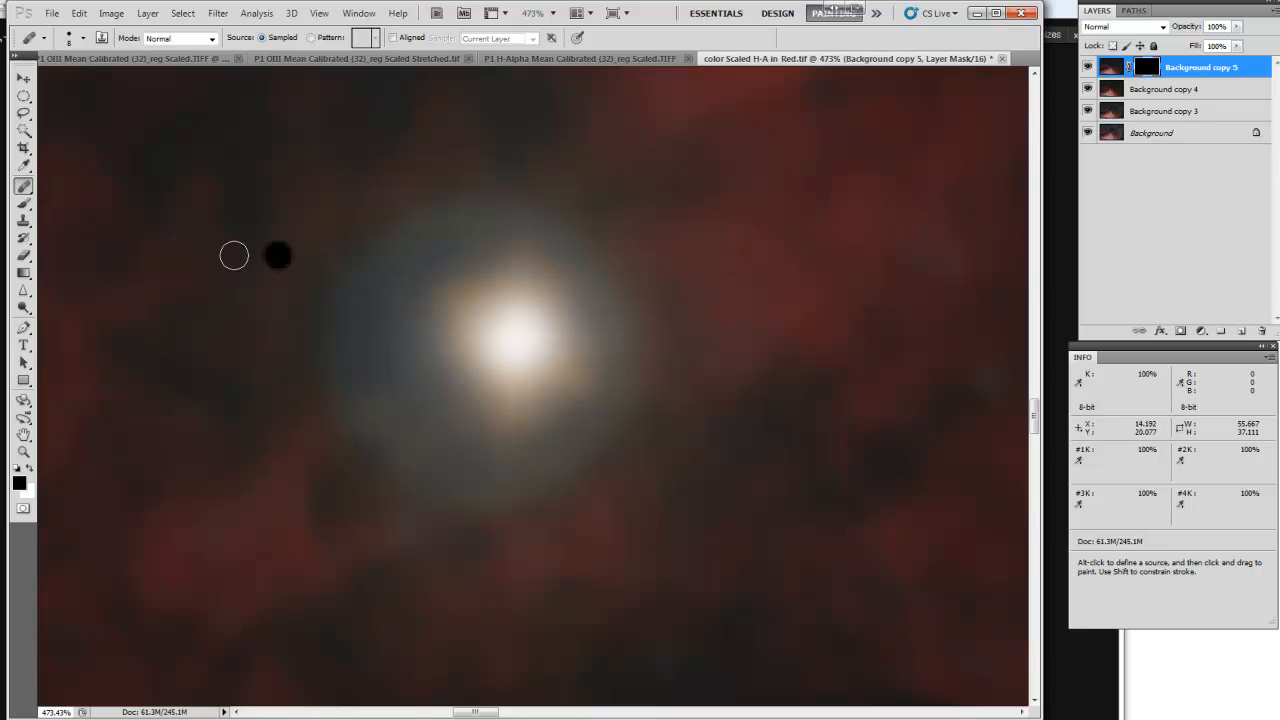
pyautogui.click(24, 203)
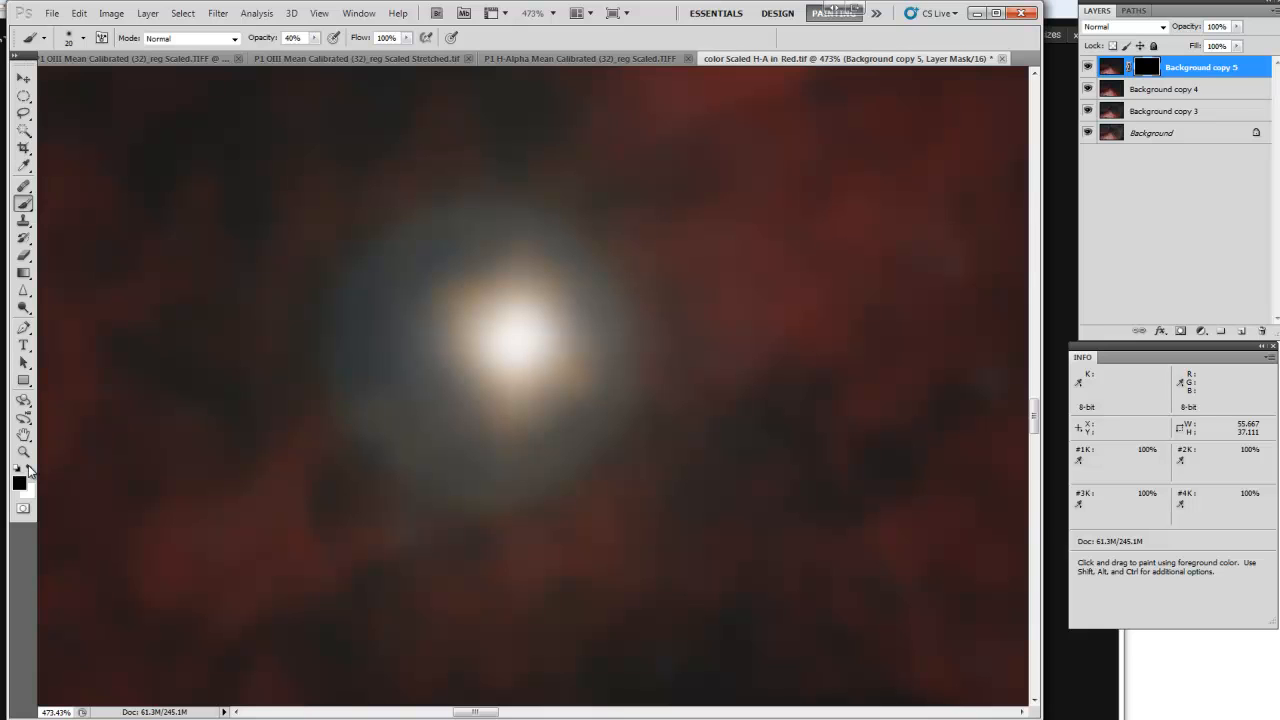
pyautogui.click(29, 468)
pyautogui.click(1111, 67)
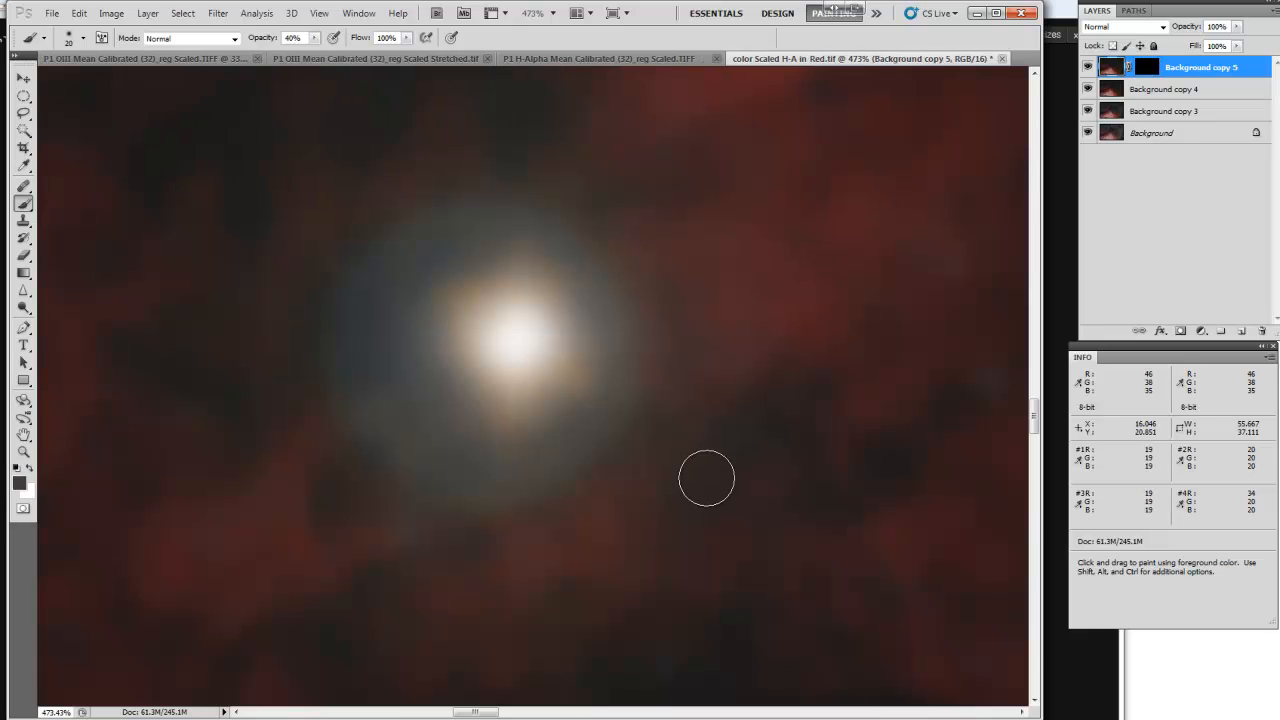
pyautogui.press('ctrl')
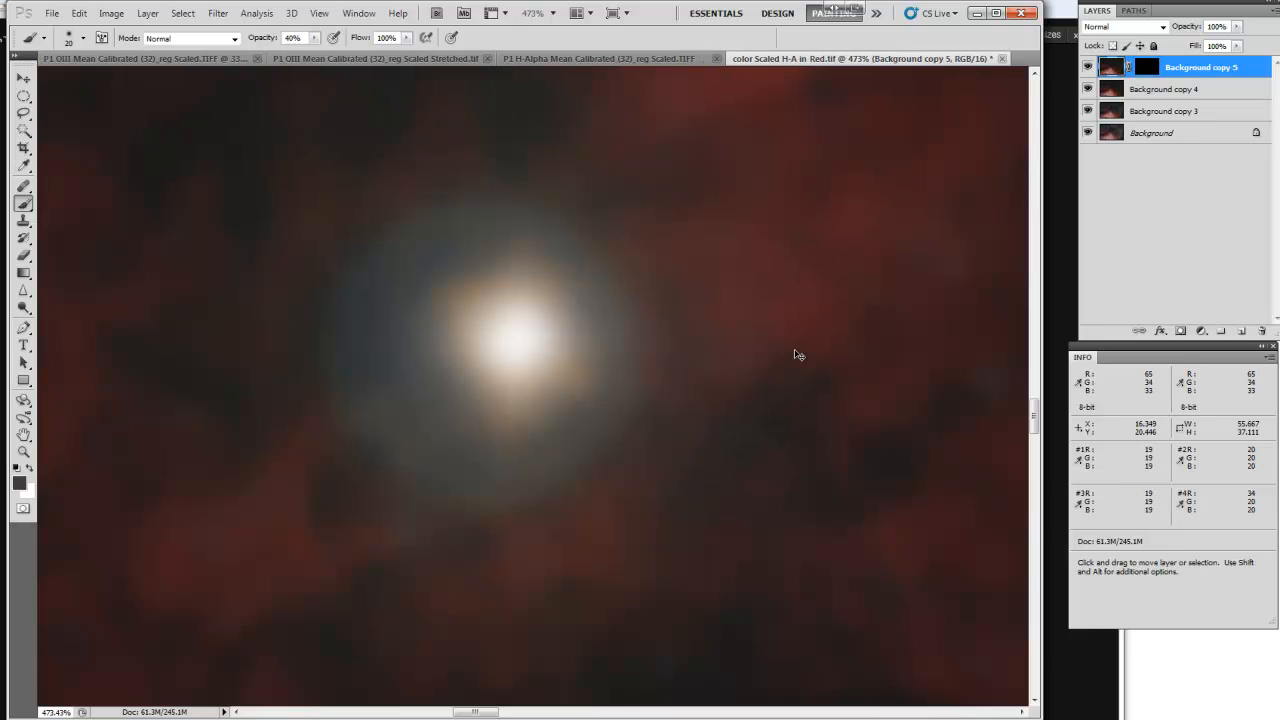
pyautogui.click(1156, 71)
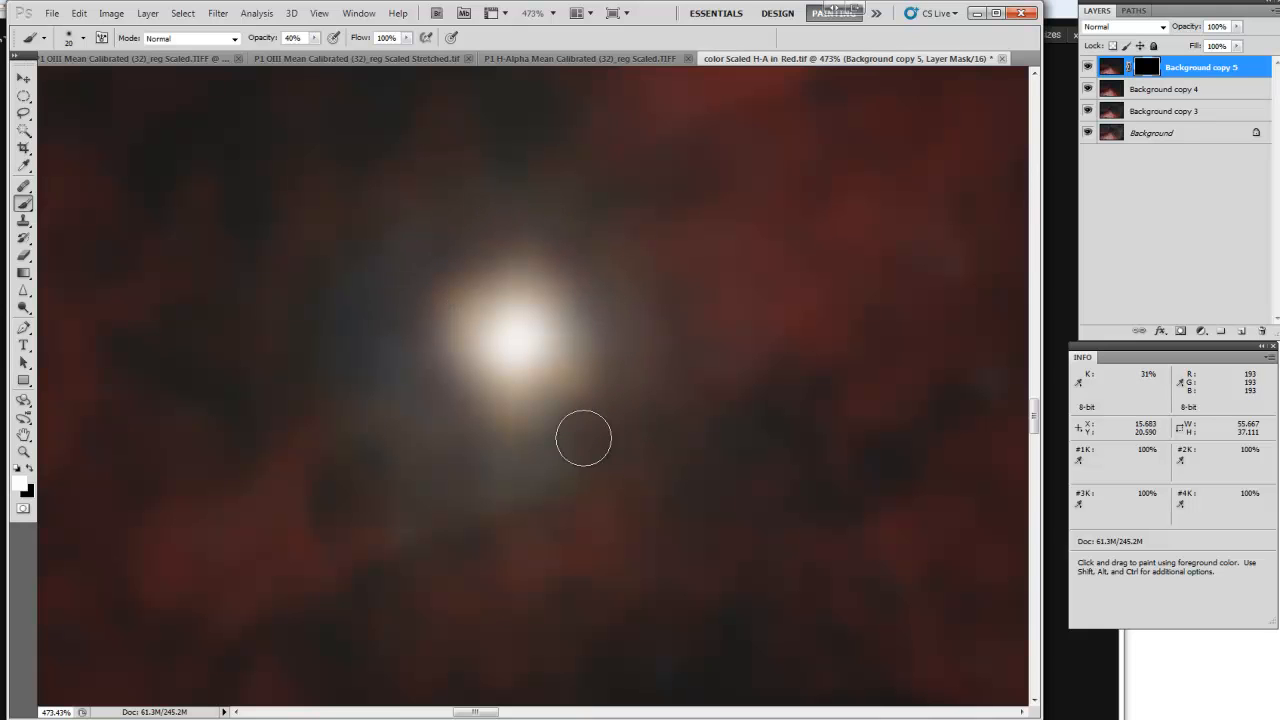
# Step: Set the brush opacity to 100% and paint white over the rest of the bright star's halo on the mask
pyautogui.click(314, 38)
pyautogui.moveTo(316, 57); pyautogui.dragTo(374, 60)
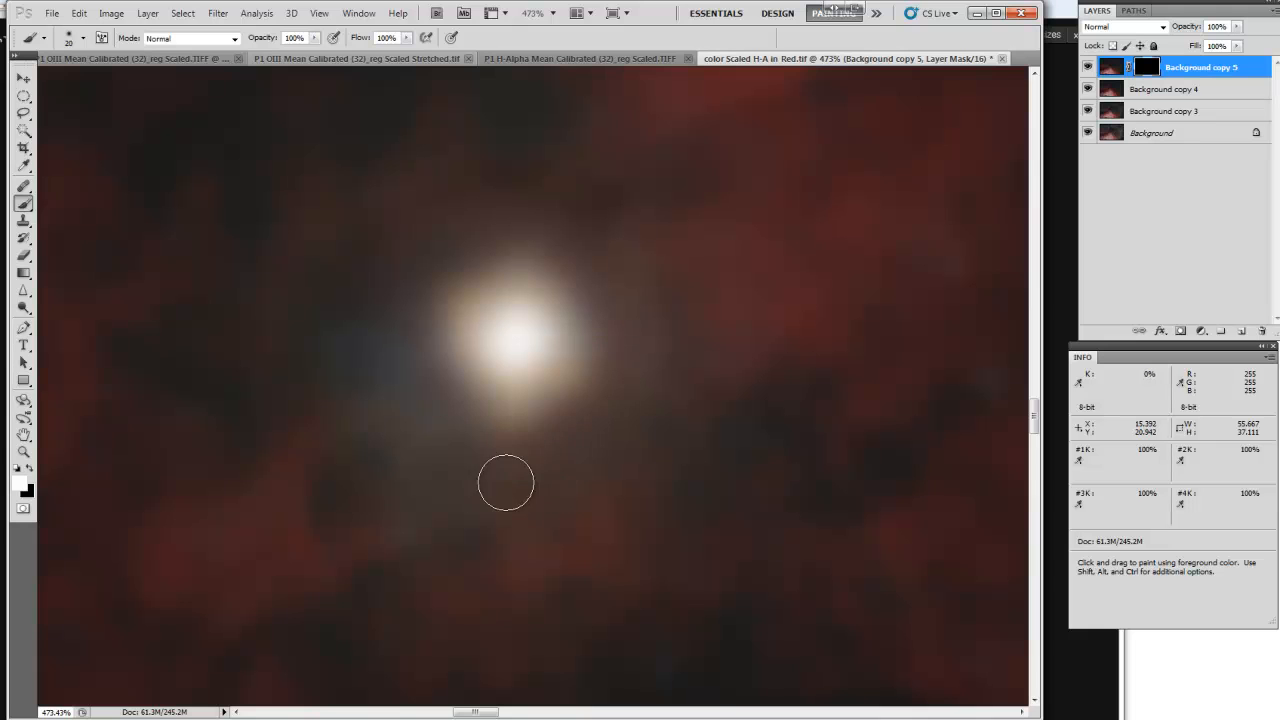
pyautogui.moveTo(475, 407); pyautogui.dragTo(411, 326)
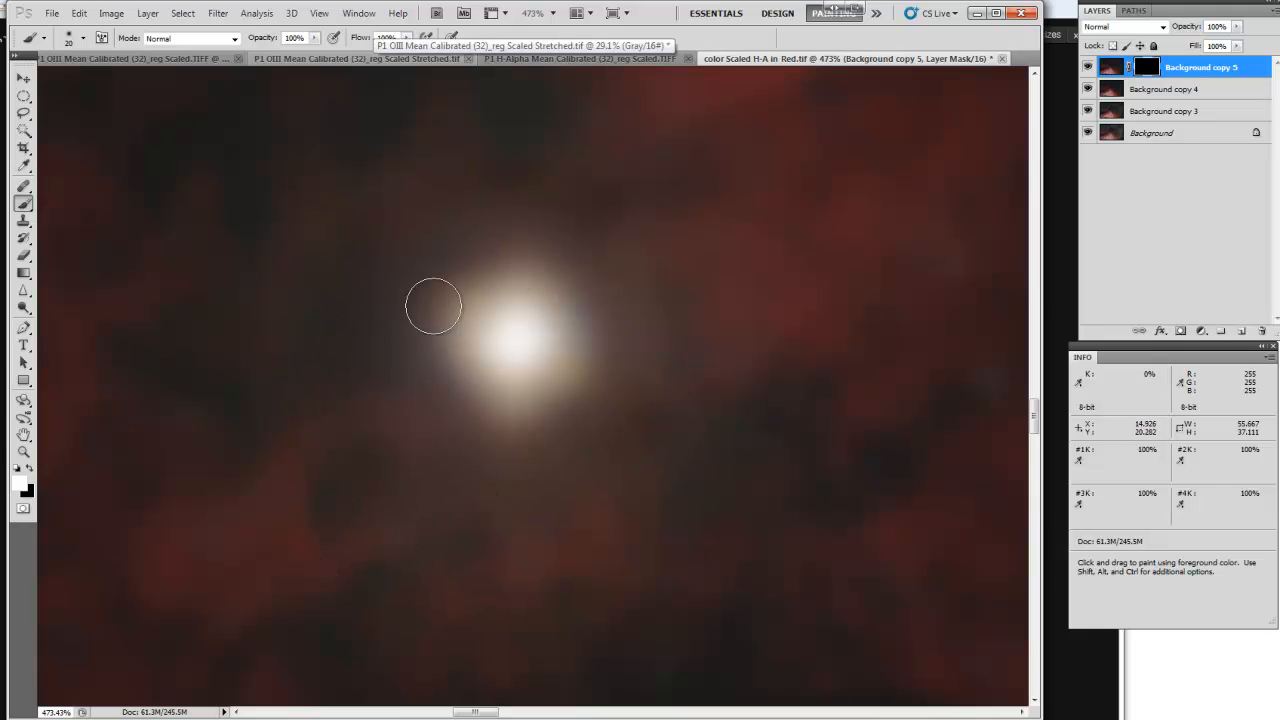
# Step: View the Background copy 5 mask alone with its selection loaded, paint white over its soft outer edges, and return to the deselected image
pyautogui.keyDown('alt'); pyautogui.click(1147, 67); pyautogui.keyUp('alt')
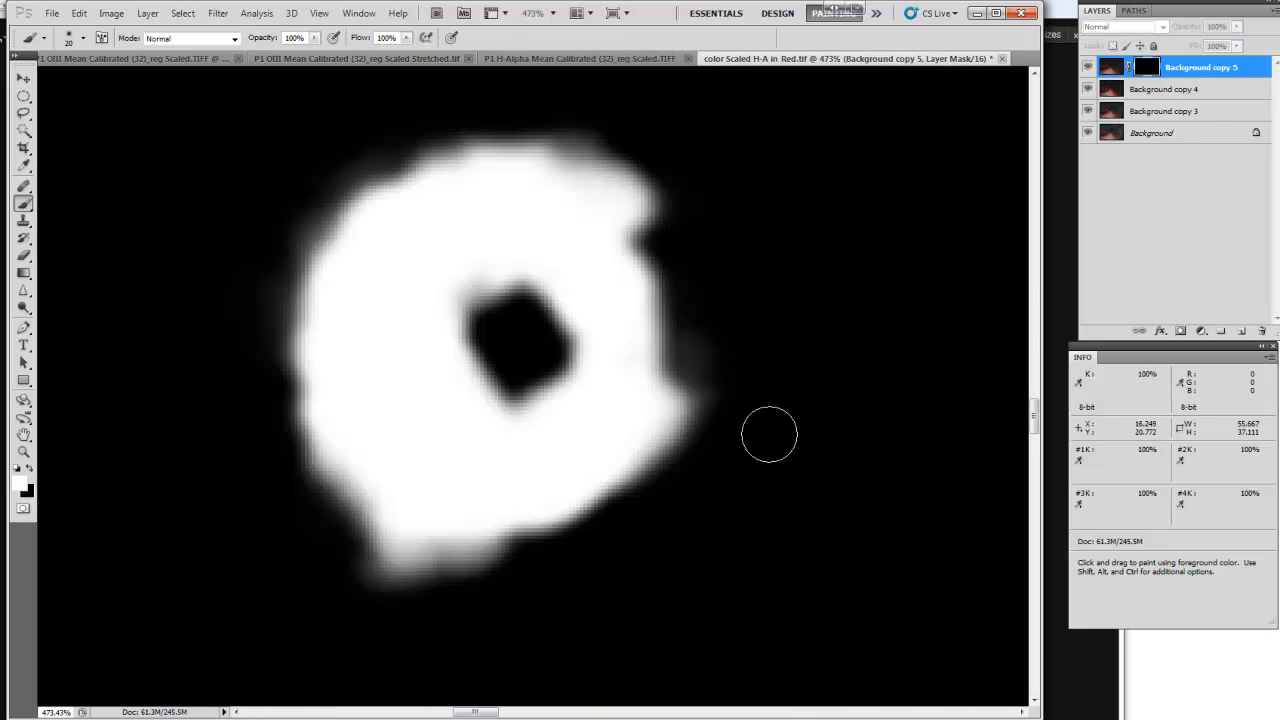
pyautogui.press('ctrl')
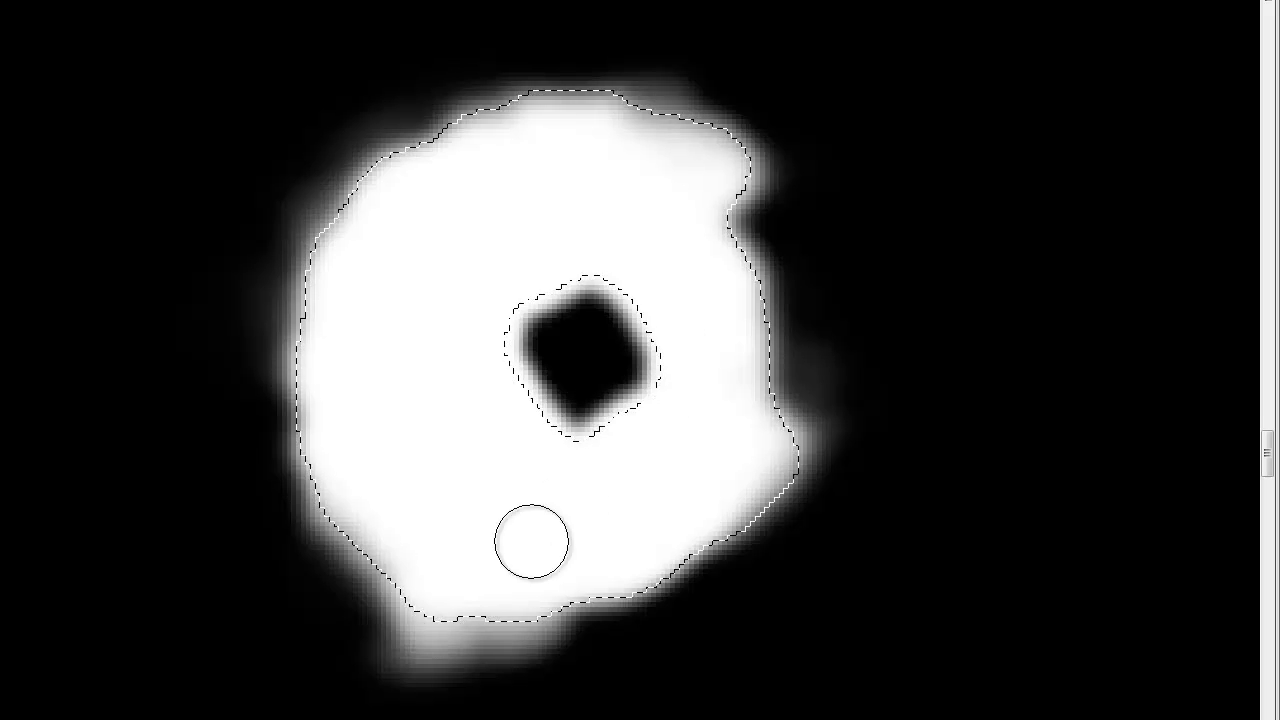
pyautogui.moveTo(485, 613)
pyautogui.mouseDown()
pyautogui.moveTo(427, 644)
pyautogui.moveTo(612, 584)
pyautogui.mouseUp()
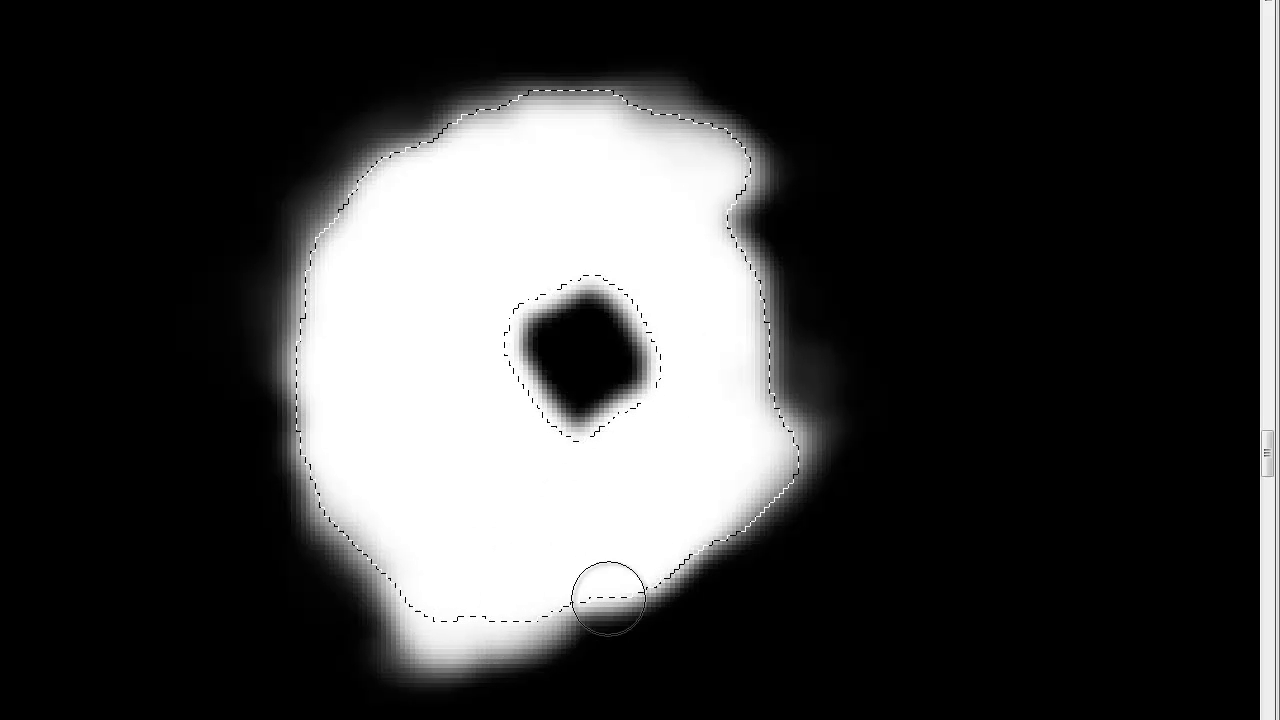
pyautogui.moveTo(717, 549)
pyautogui.mouseDown()
pyautogui.moveTo(750, 529)
pyautogui.moveTo(794, 429)
pyautogui.moveTo(825, 395)
pyautogui.moveTo(826, 410)
pyautogui.moveTo(816, 431)
pyautogui.moveTo(787, 405)
pyautogui.moveTo(784, 308)
pyautogui.moveTo(796, 438)
pyautogui.moveTo(791, 407)
pyautogui.mouseUp()
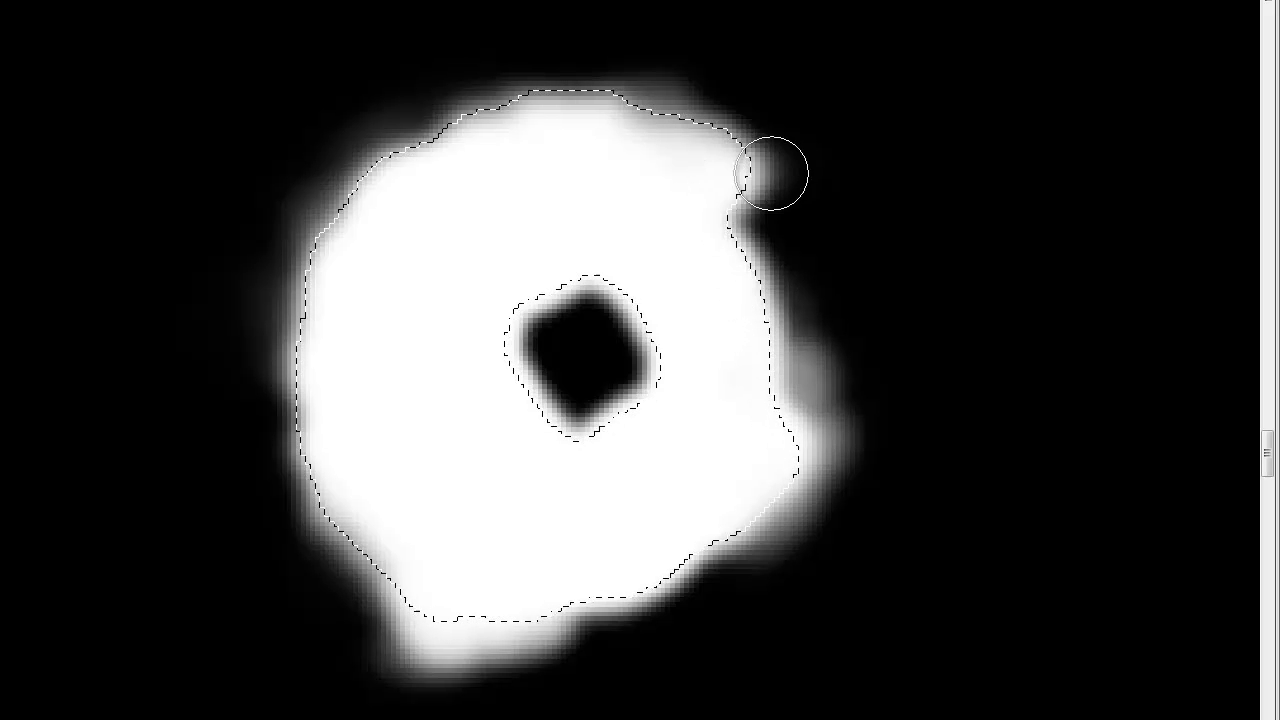
pyautogui.moveTo(740, 210)
pyautogui.mouseDown()
pyautogui.moveTo(764, 185)
pyautogui.moveTo(788, 191)
pyautogui.moveTo(774, 229)
pyautogui.moveTo(777, 163)
pyautogui.moveTo(752, 146)
pyautogui.mouseUp()
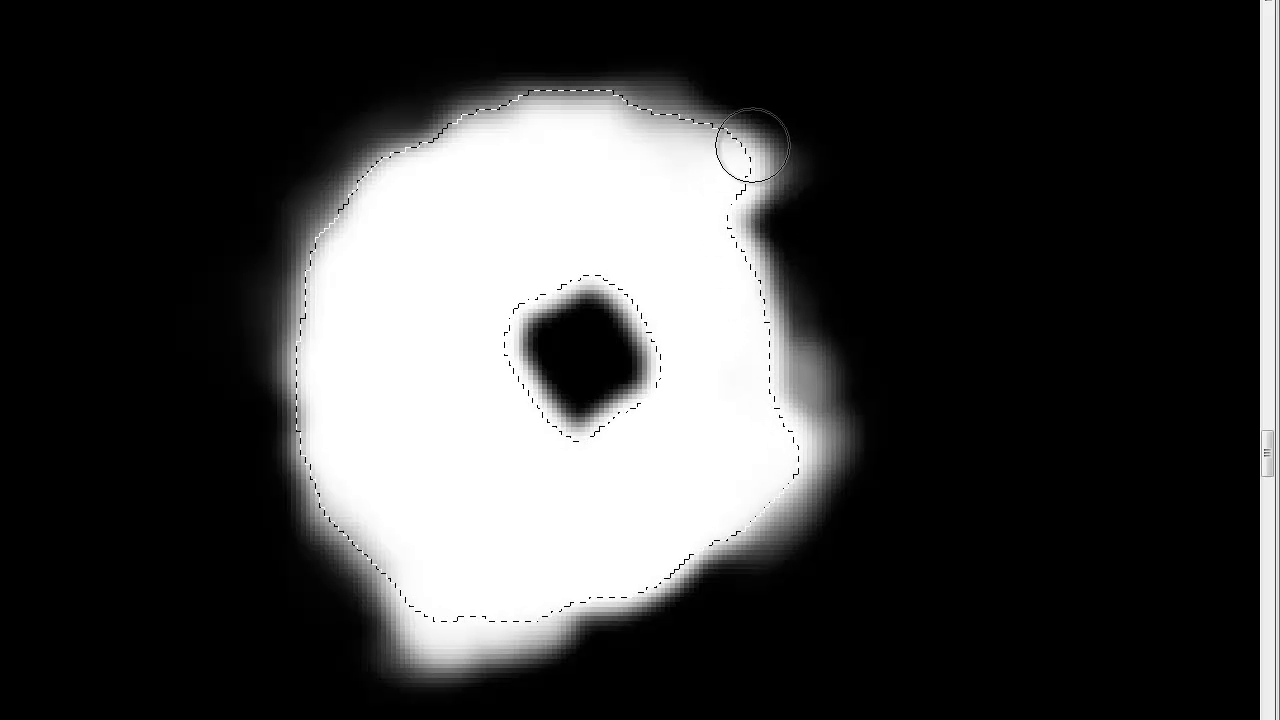
pyautogui.moveTo(651, 94)
pyautogui.mouseDown()
pyautogui.moveTo(774, 117)
pyautogui.moveTo(598, 67)
pyautogui.moveTo(624, 64)
pyautogui.moveTo(622, 79)
pyautogui.moveTo(575, 75)
pyautogui.moveTo(330, 206)
pyautogui.moveTo(408, 160)
pyautogui.moveTo(355, 203)
pyautogui.mouseUp()
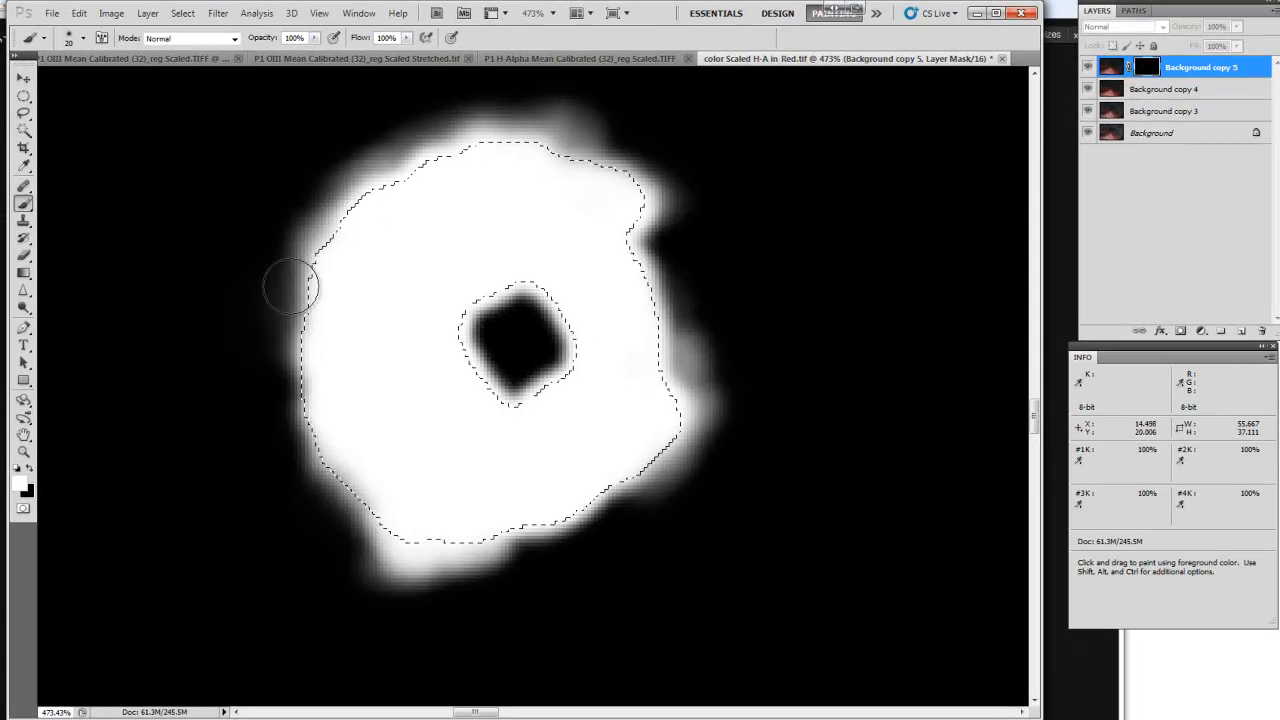
pyautogui.moveTo(290, 287)
pyautogui.mouseDown()
pyautogui.moveTo(267, 339)
pyautogui.moveTo(279, 455)
pyautogui.moveTo(354, 536)
pyautogui.moveTo(323, 523)
pyautogui.moveTo(382, 547)
pyautogui.moveTo(332, 500)
pyautogui.moveTo(382, 538)
pyautogui.moveTo(538, 544)
pyautogui.moveTo(601, 516)
pyautogui.mouseUp()
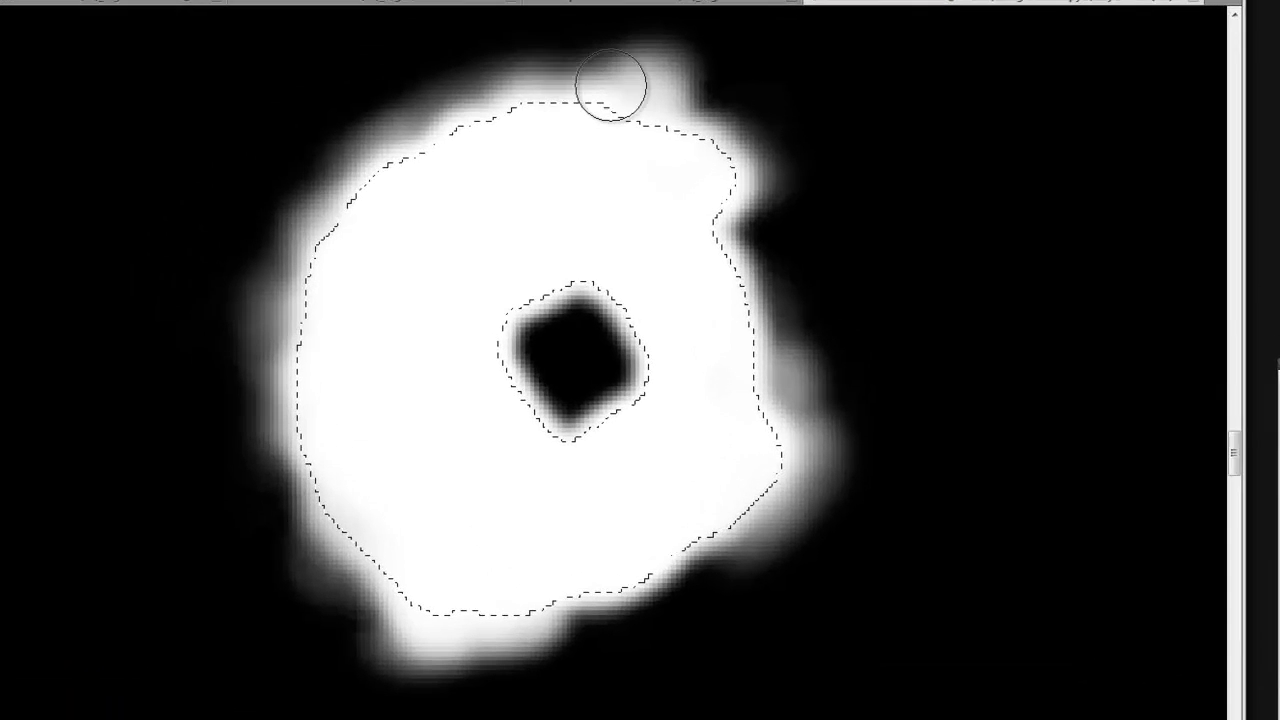
pyautogui.moveTo(617, 71)
pyautogui.mouseDown()
pyautogui.moveTo(649, 66)
pyautogui.moveTo(449, 100)
pyautogui.moveTo(469, 98)
pyautogui.moveTo(432, 115)
pyautogui.moveTo(660, 97)
pyautogui.moveTo(766, 203)
pyautogui.moveTo(740, 234)
pyautogui.moveTo(777, 294)
pyautogui.moveTo(809, 400)
pyautogui.moveTo(814, 480)
pyautogui.moveTo(710, 580)
pyautogui.moveTo(623, 617)
pyautogui.moveTo(743, 554)
pyautogui.moveTo(680, 612)
pyautogui.moveTo(676, 644)
pyautogui.moveTo(550, 662)
pyautogui.moveTo(600, 700)
pyautogui.moveTo(459, 674)
pyautogui.mouseUp()
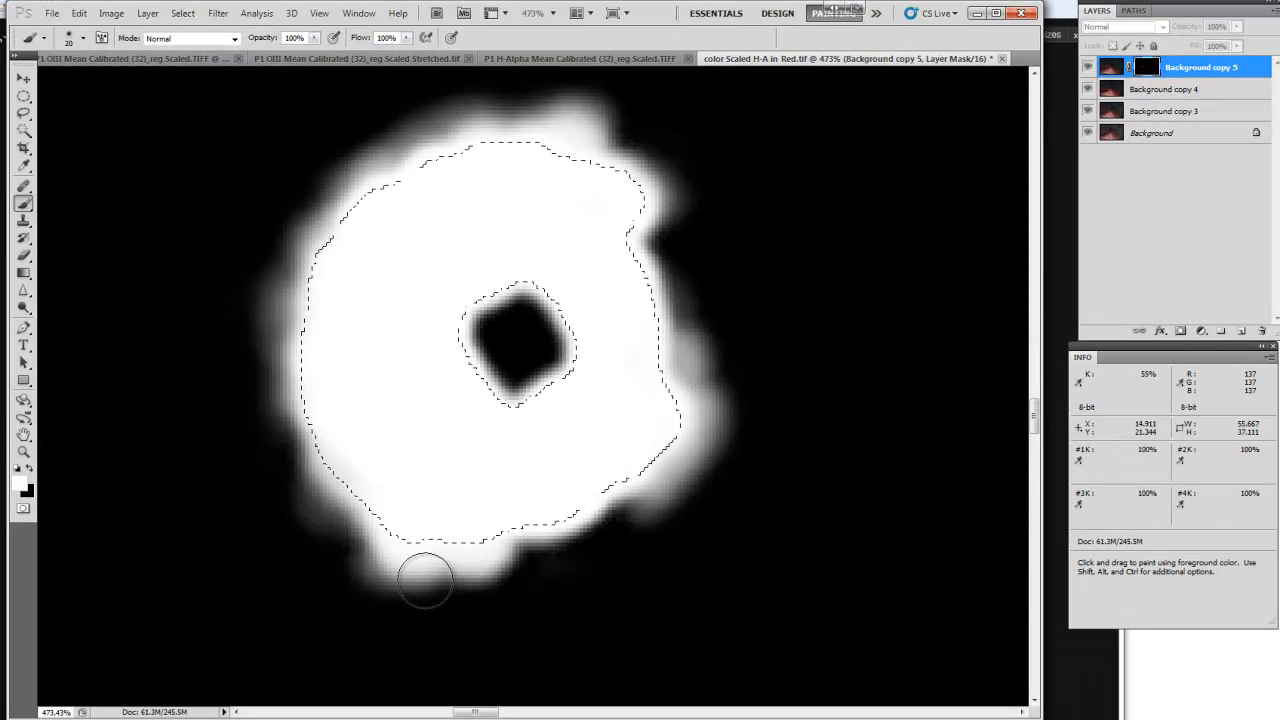
pyautogui.moveTo(425, 580)
pyautogui.mouseDown()
pyautogui.moveTo(382, 562)
pyautogui.moveTo(329, 501)
pyautogui.moveTo(346, 543)
pyautogui.moveTo(236, 397)
pyautogui.moveTo(301, 210)
pyautogui.moveTo(314, 323)
pyautogui.mouseUp()
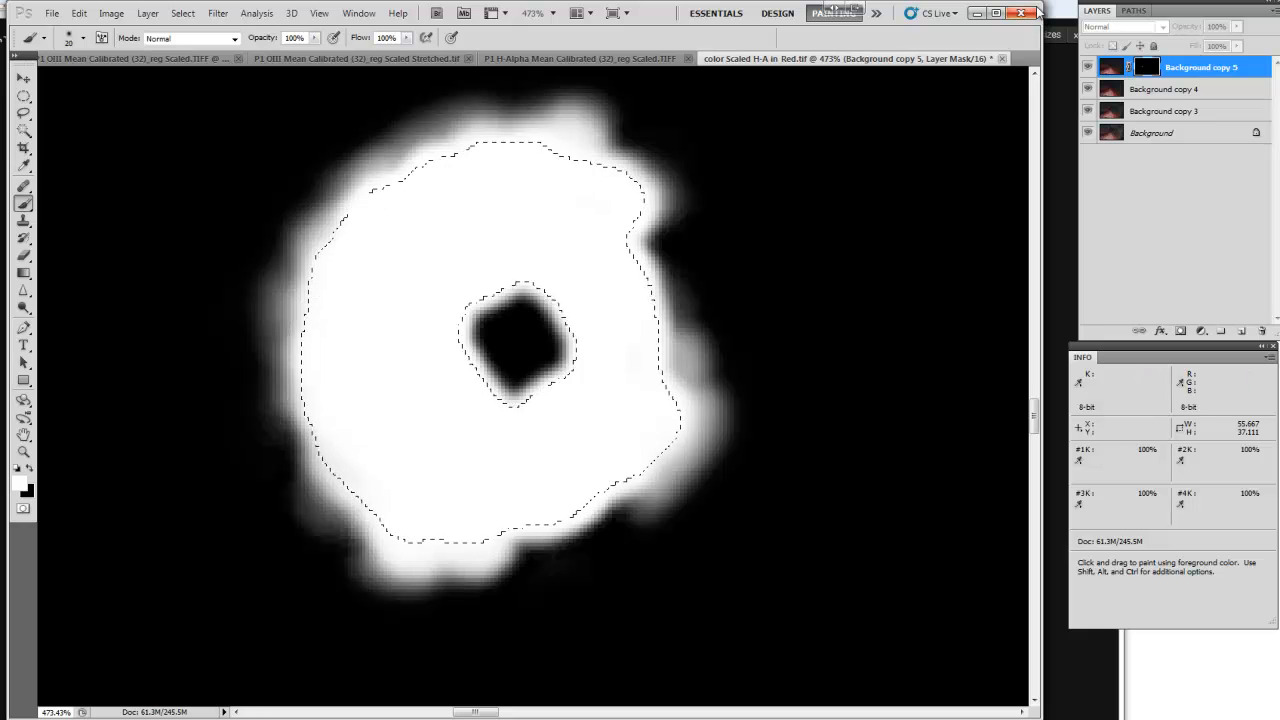
pyautogui.click(1106, 66)
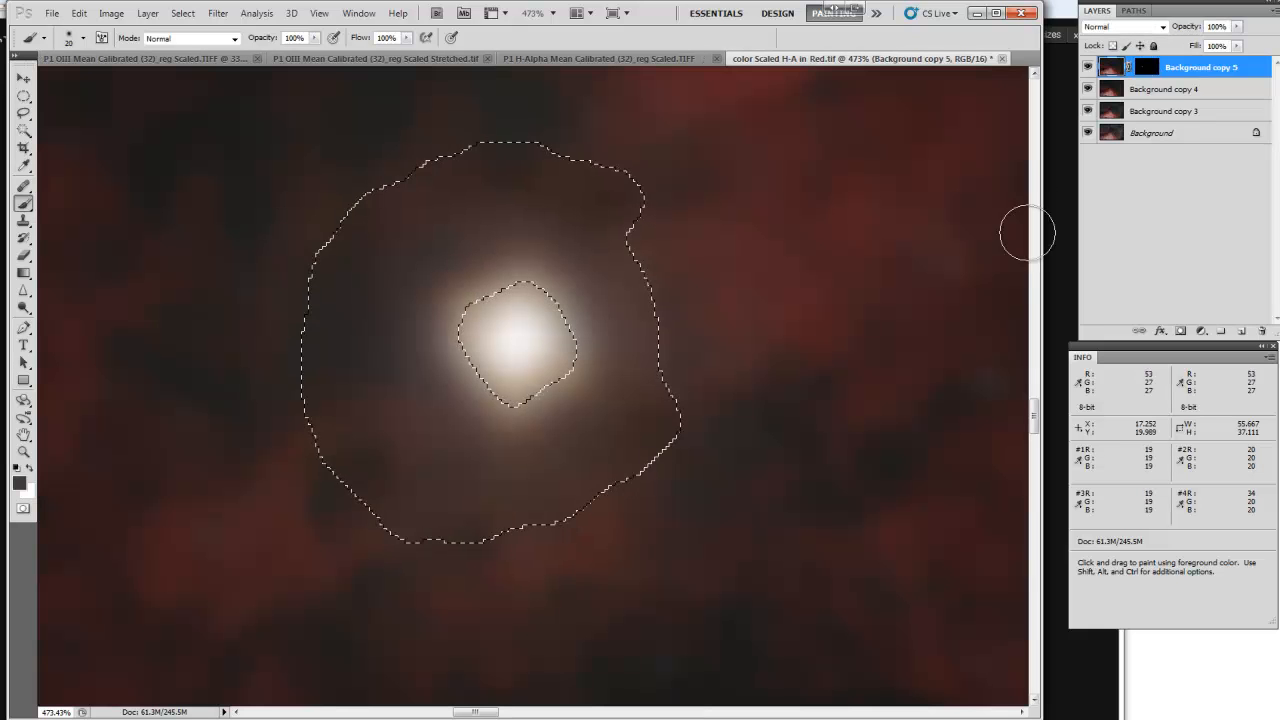
pyautogui.hotkey('ctrl', 'd')
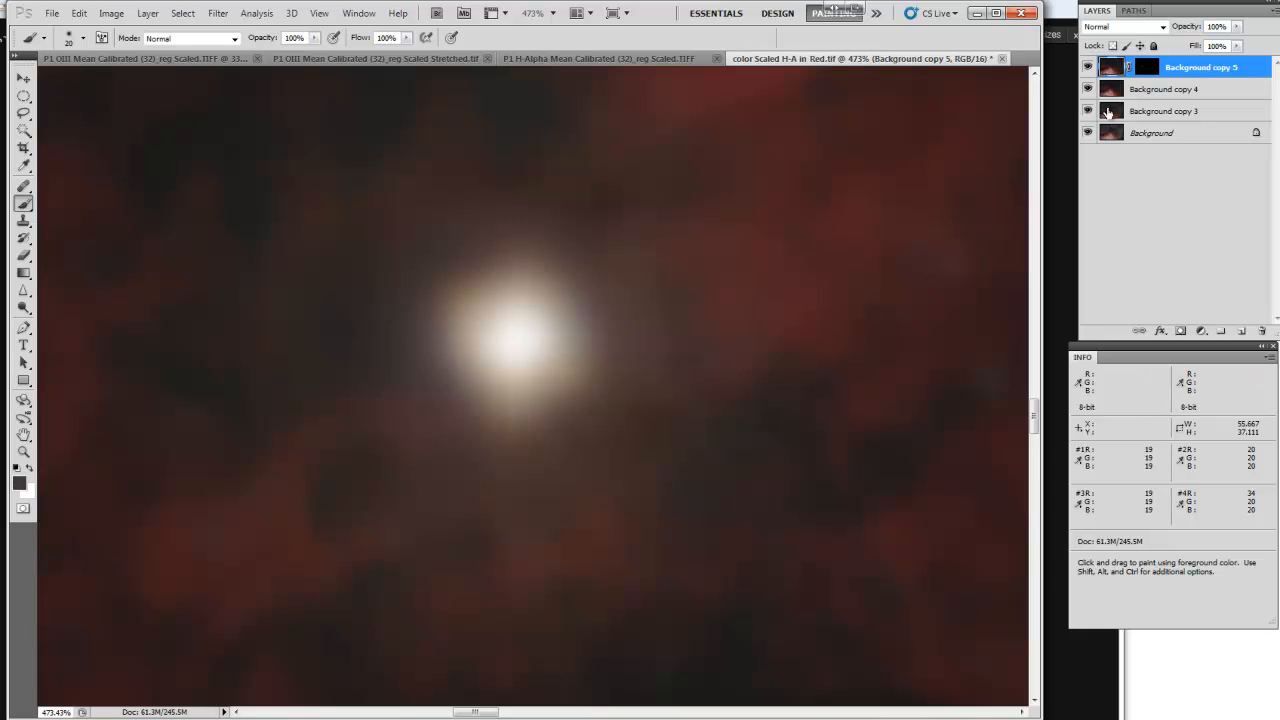
# Step: Compare the bright star with the Background copy 5 mask disabled and enabled, and with the layer hidden and shown
pyautogui.keyDown('shift'); pyautogui.click(1154, 70); pyautogui.keyUp('shift')
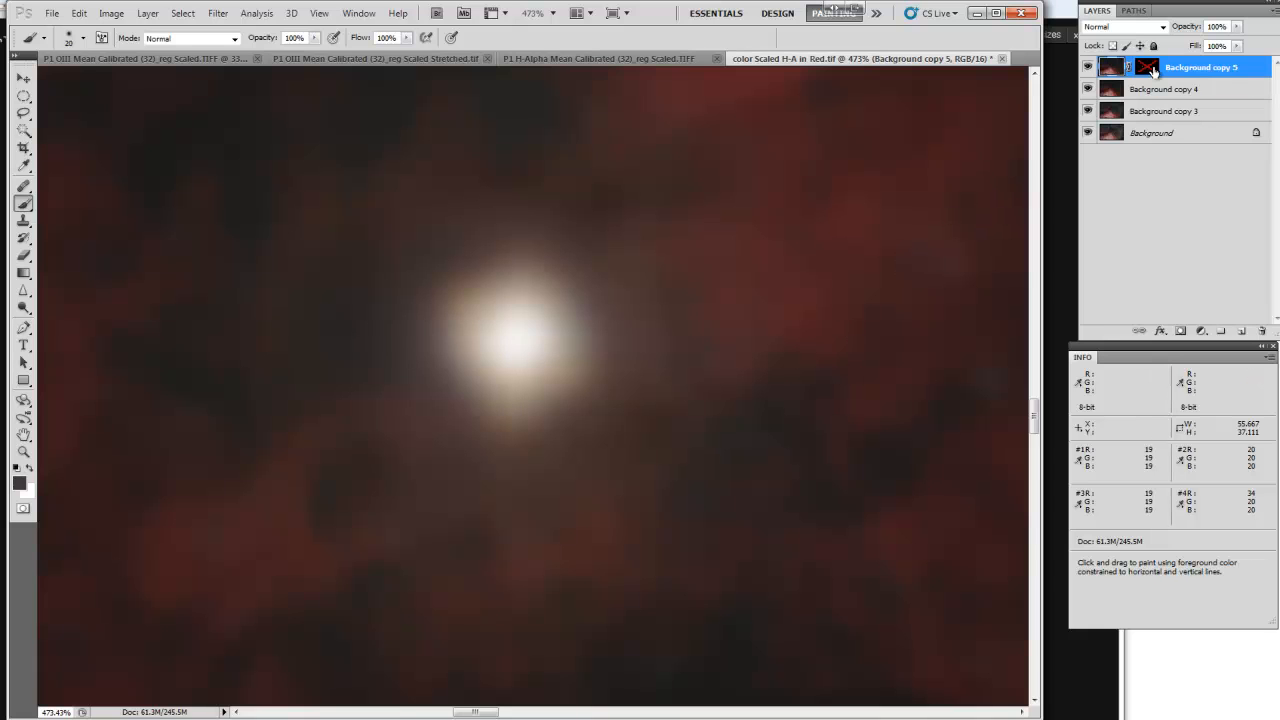
pyautogui.keyDown('shift'); pyautogui.click(1154, 70); pyautogui.keyUp('shift')
pyautogui.click(1088, 68)
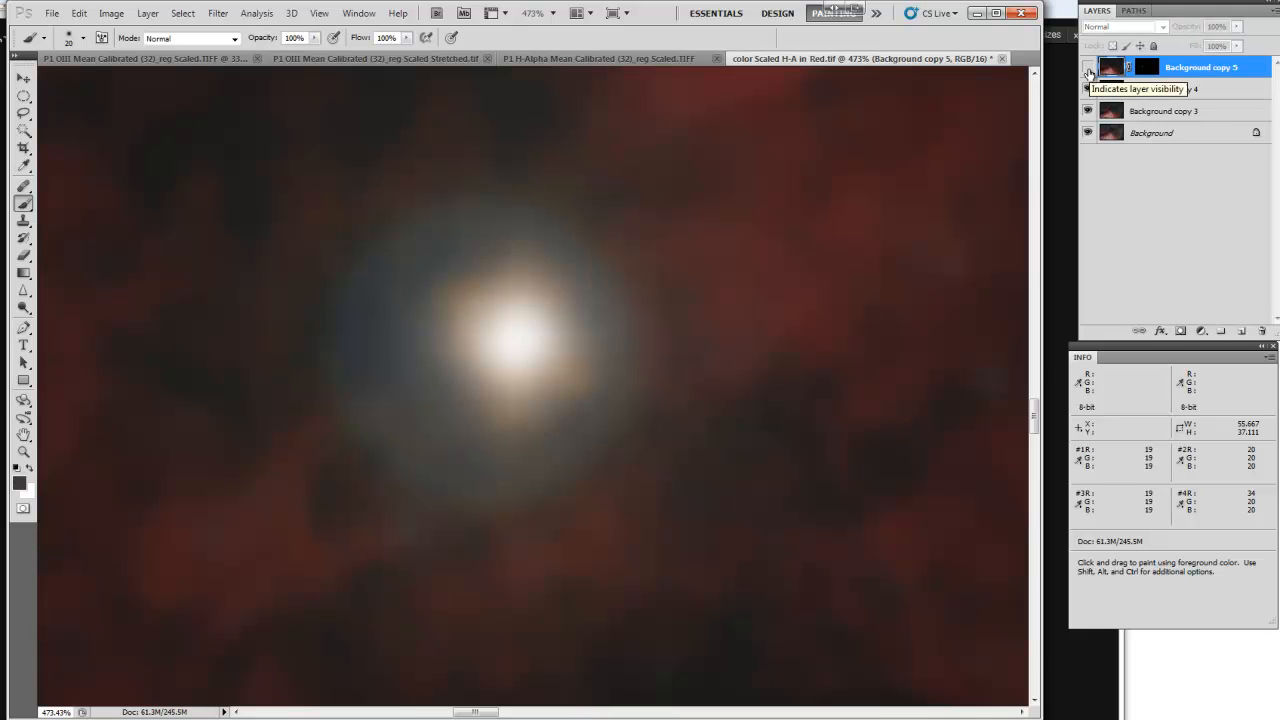
pyautogui.click(1088, 68)
pyautogui.click(1088, 68)
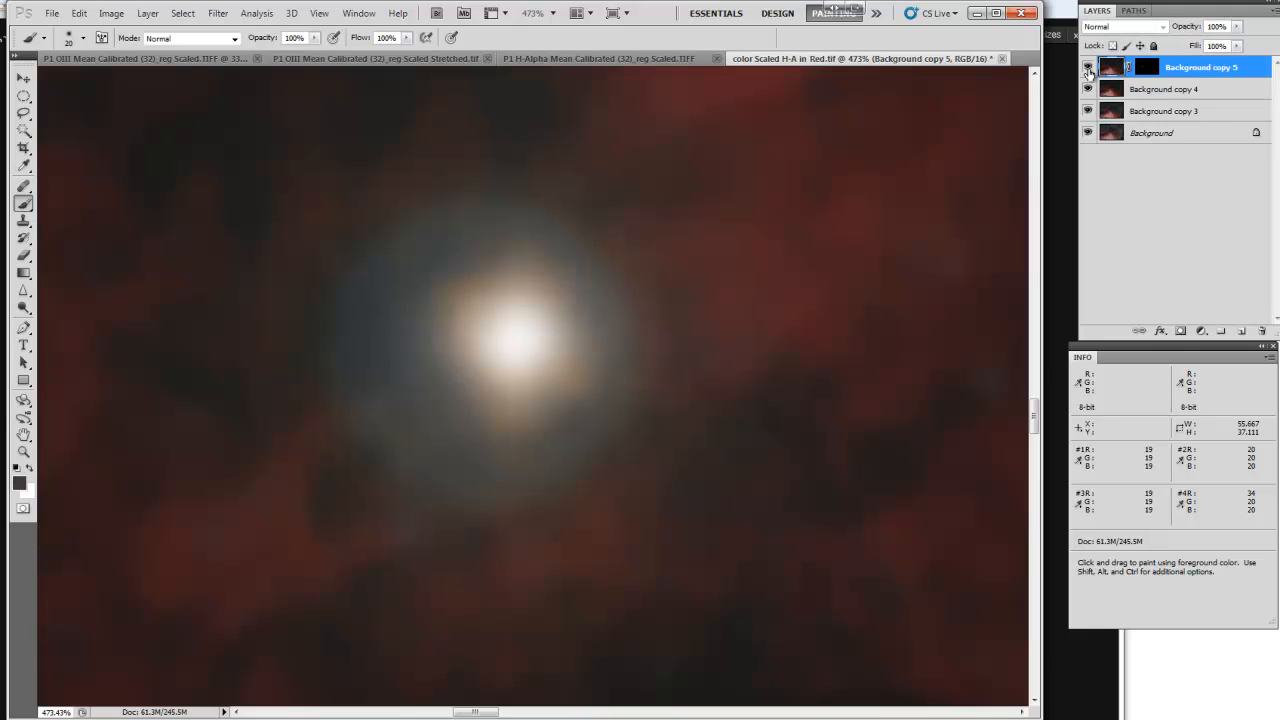
pyautogui.click(1088, 68)
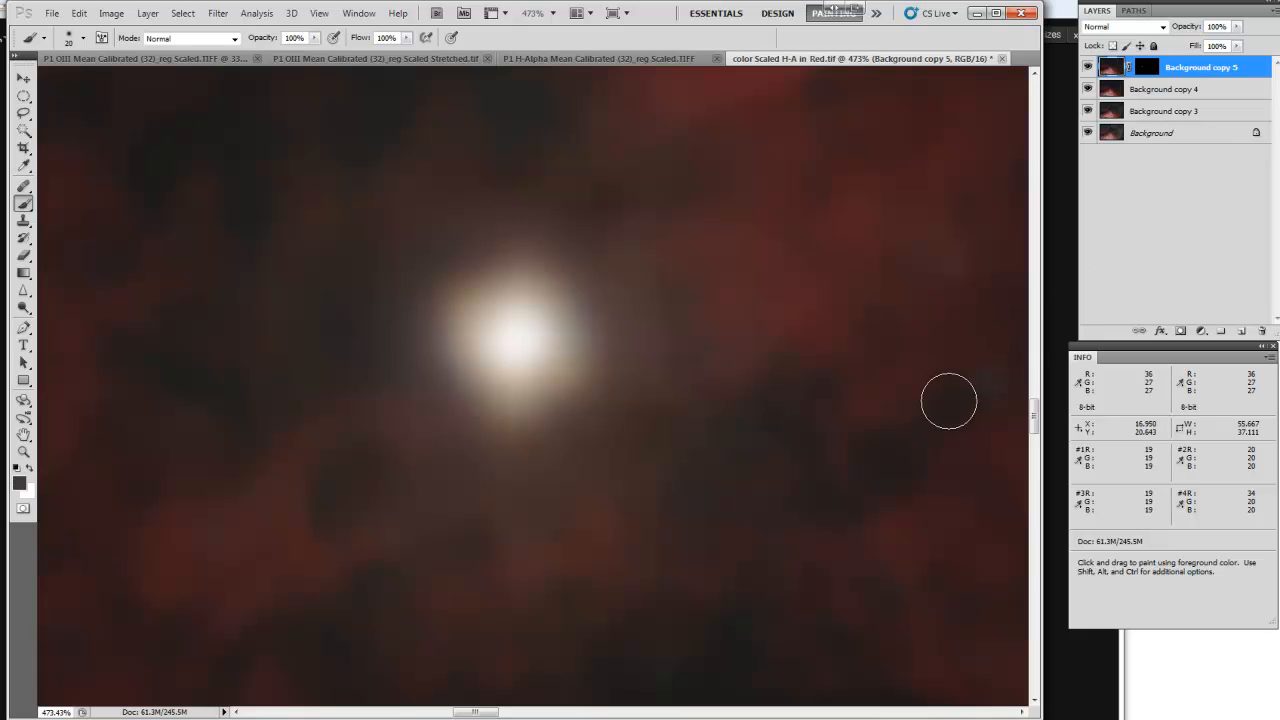
# Step: Examine the selected stars on the Blue Halos layer around the bright blue star and across the dark sky beside the nebula
pyautogui.press('ctrl')
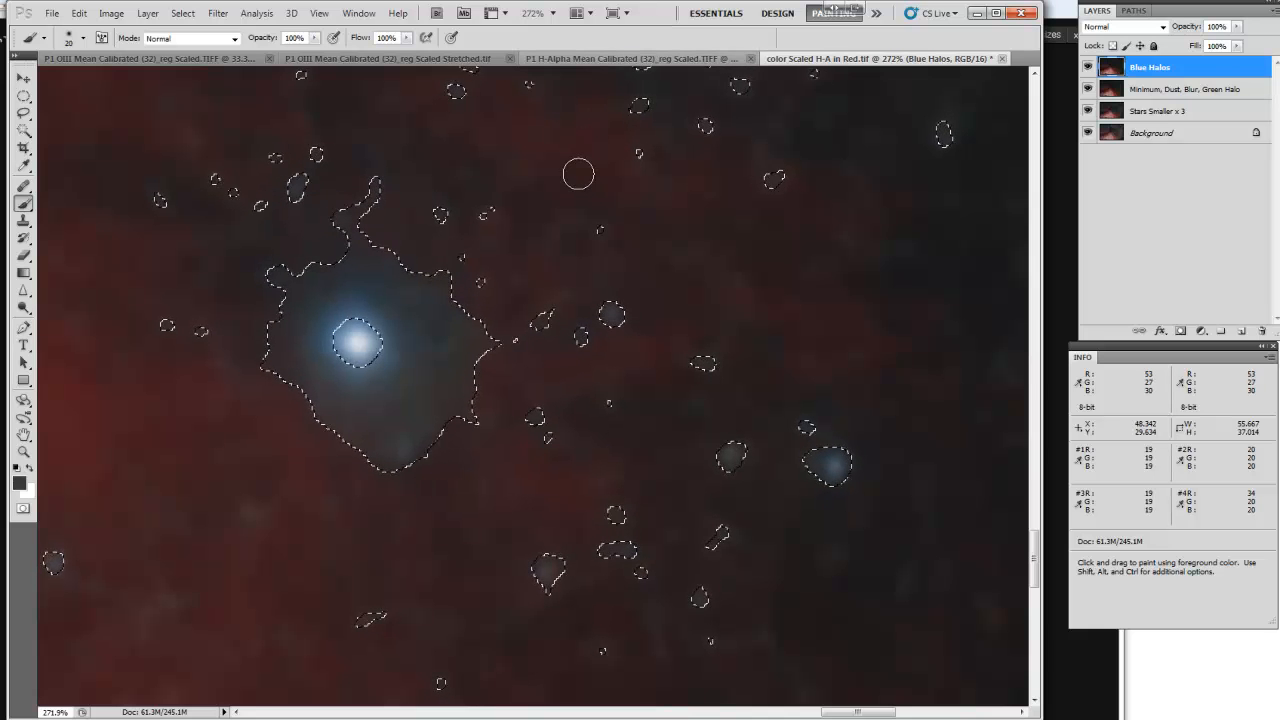
pyautogui.scroll(-1, 576, 172)
pyautogui.scroll(-5, 576, 172)
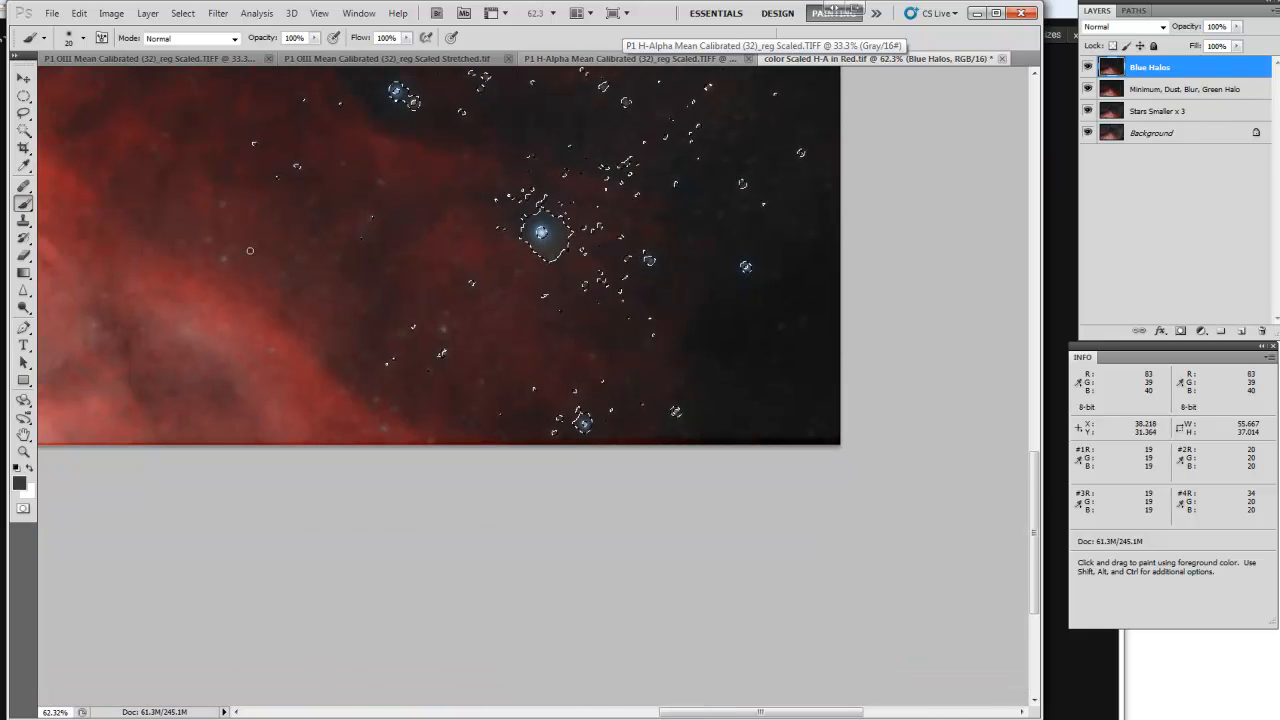
pyautogui.press('space')
pyautogui.moveTo(243, 220); pyautogui.dragTo(323, 423)
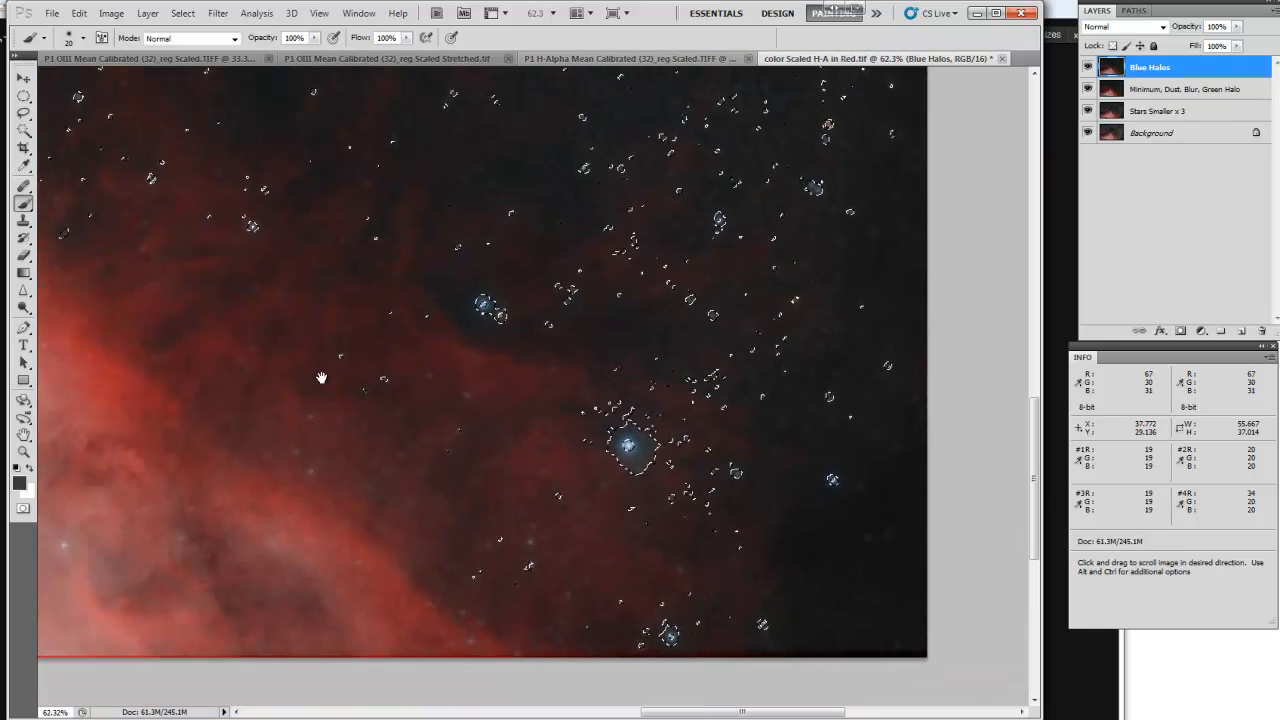
pyautogui.moveTo(320, 278); pyautogui.dragTo(252, 416)
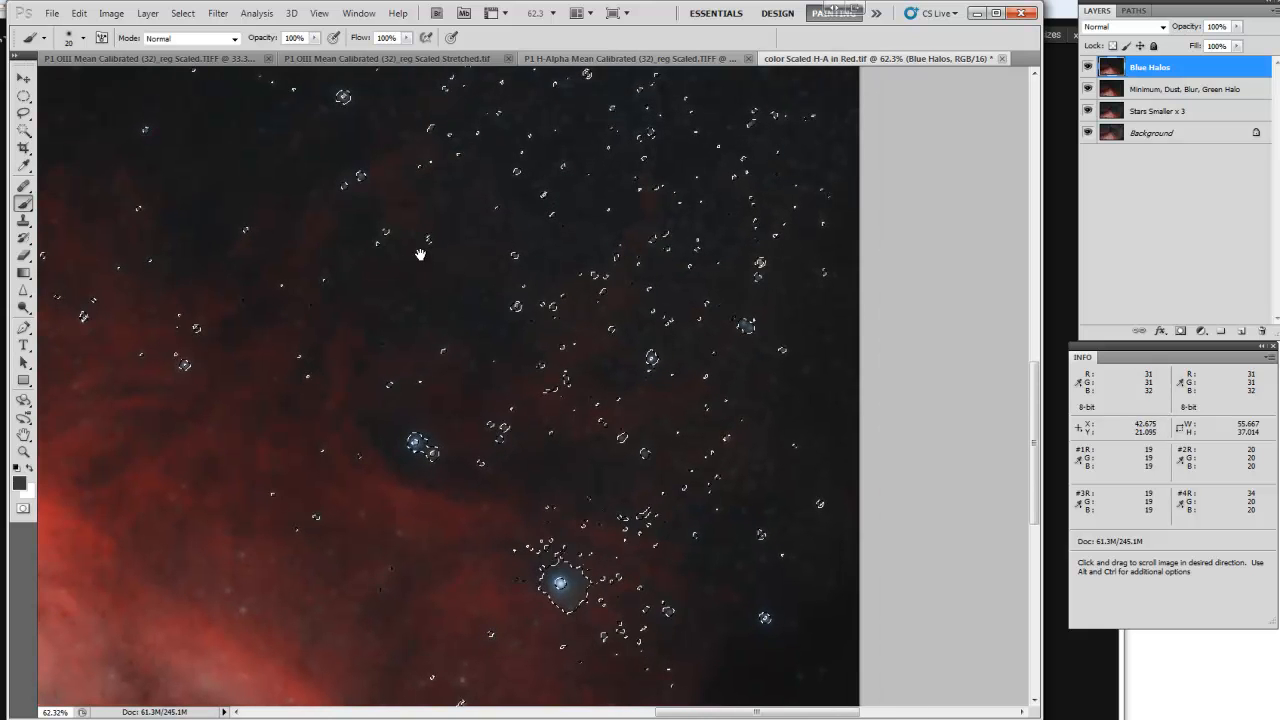
pyautogui.moveTo(266, 166); pyautogui.dragTo(428, 529)
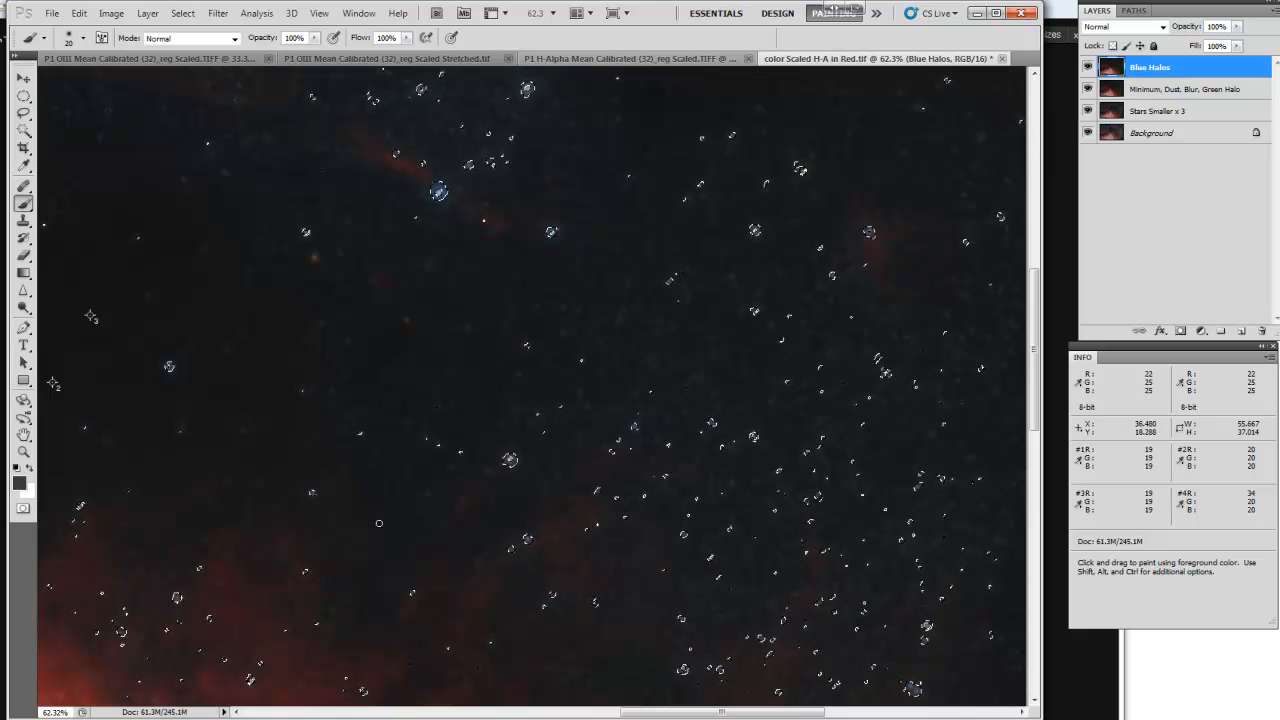
pyautogui.press('space')
pyautogui.moveTo(395, 540); pyautogui.dragTo(209, 140)
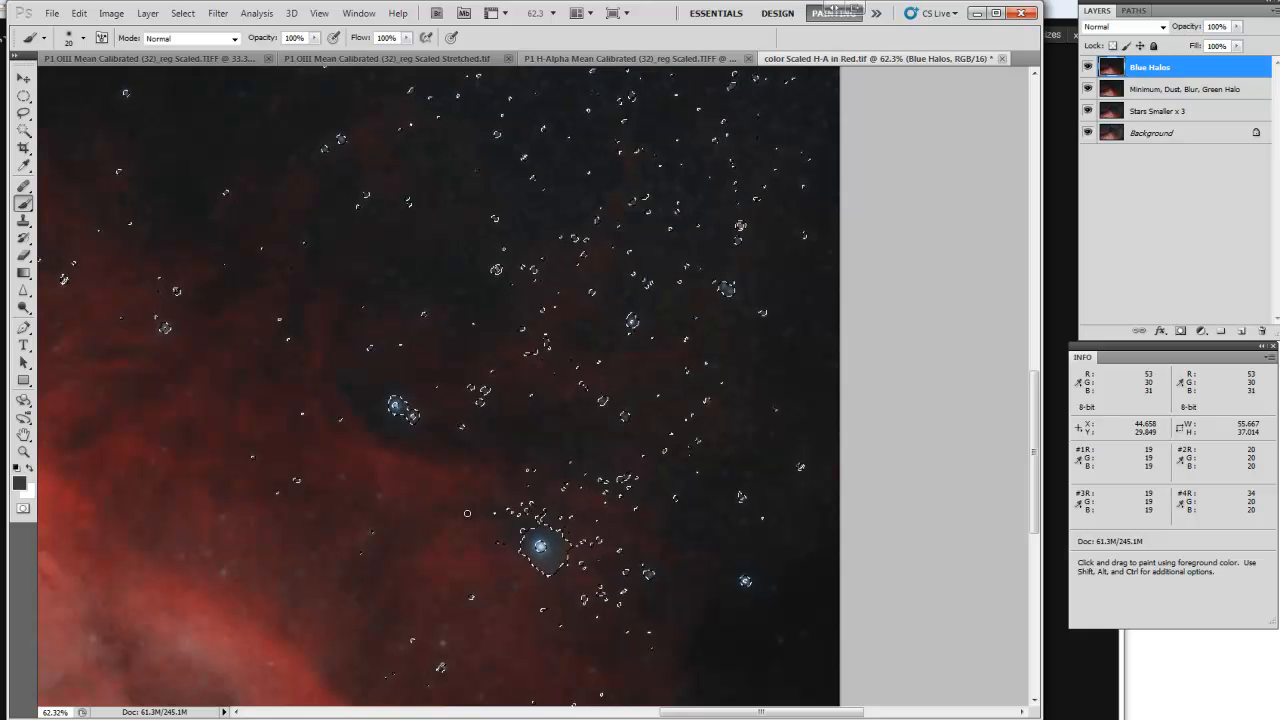
# Step: Expand the star selection on the Blue Halos layer by 5 pixels, with its outlines hidden while inspecting the bright blue star
pyautogui.press('ctrl')
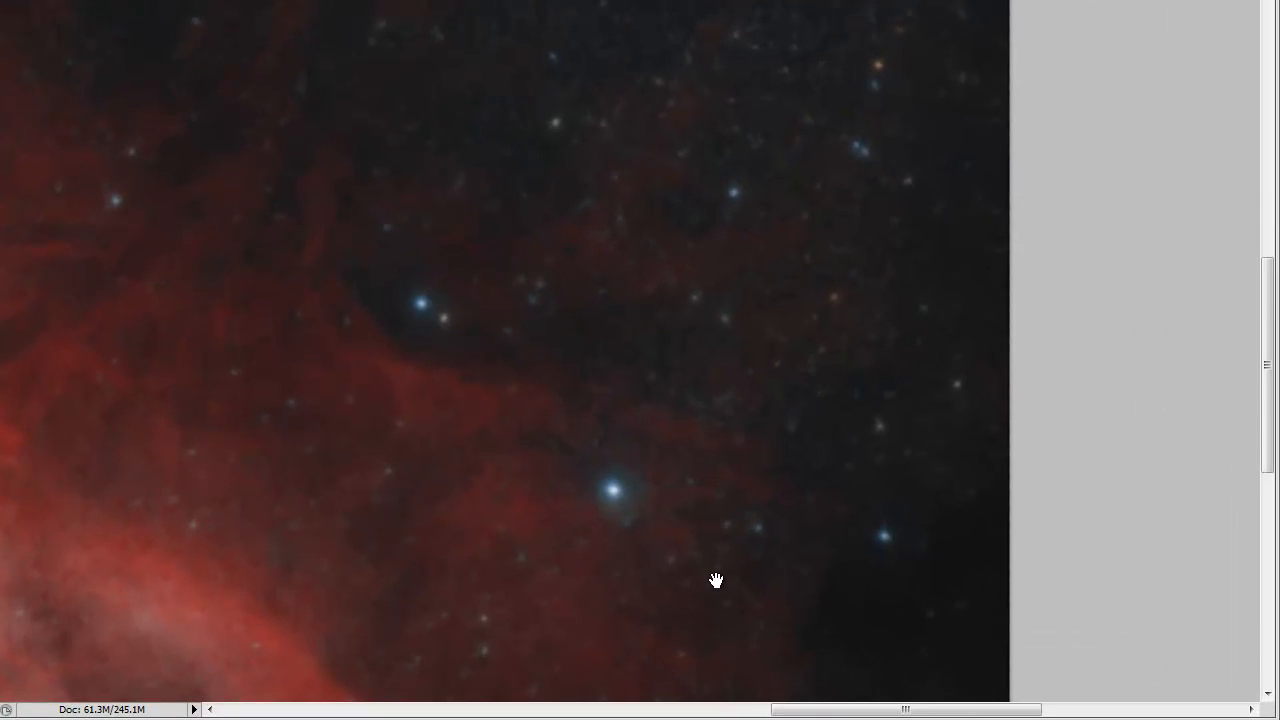
pyautogui.moveTo(716, 580); pyautogui.dragTo(671, 319)
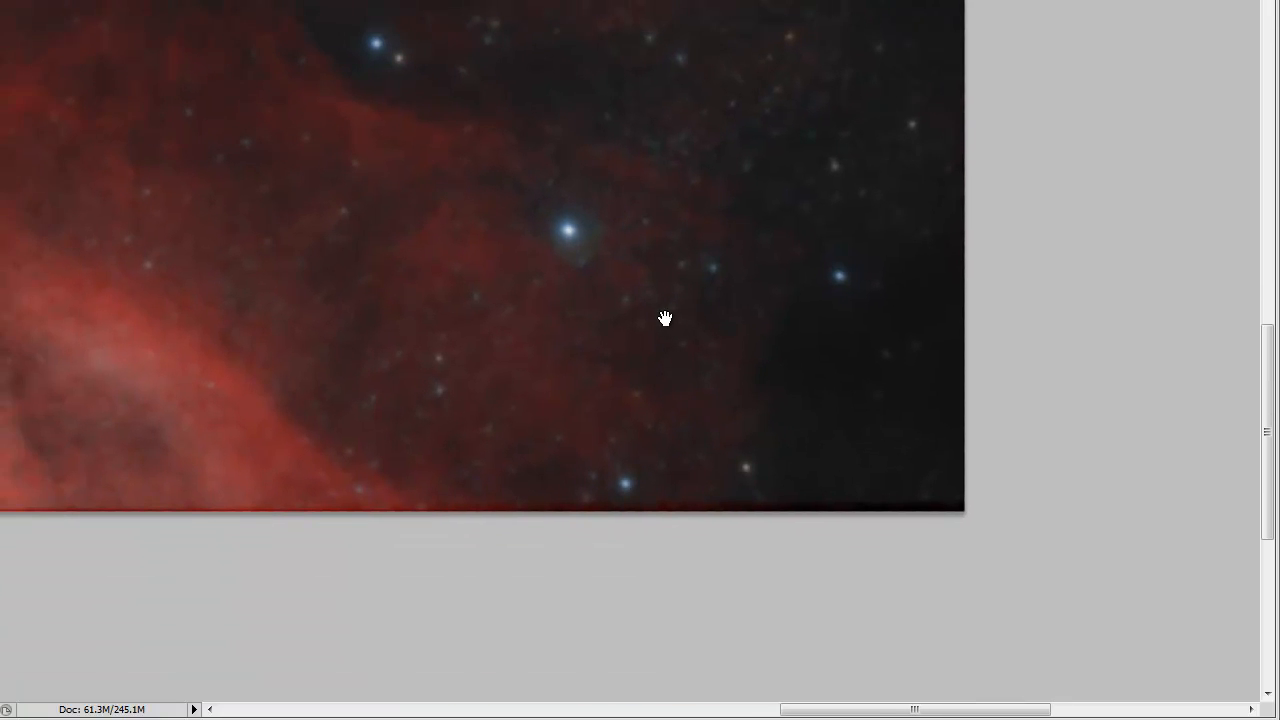
pyautogui.scroll(5, 638, 249)
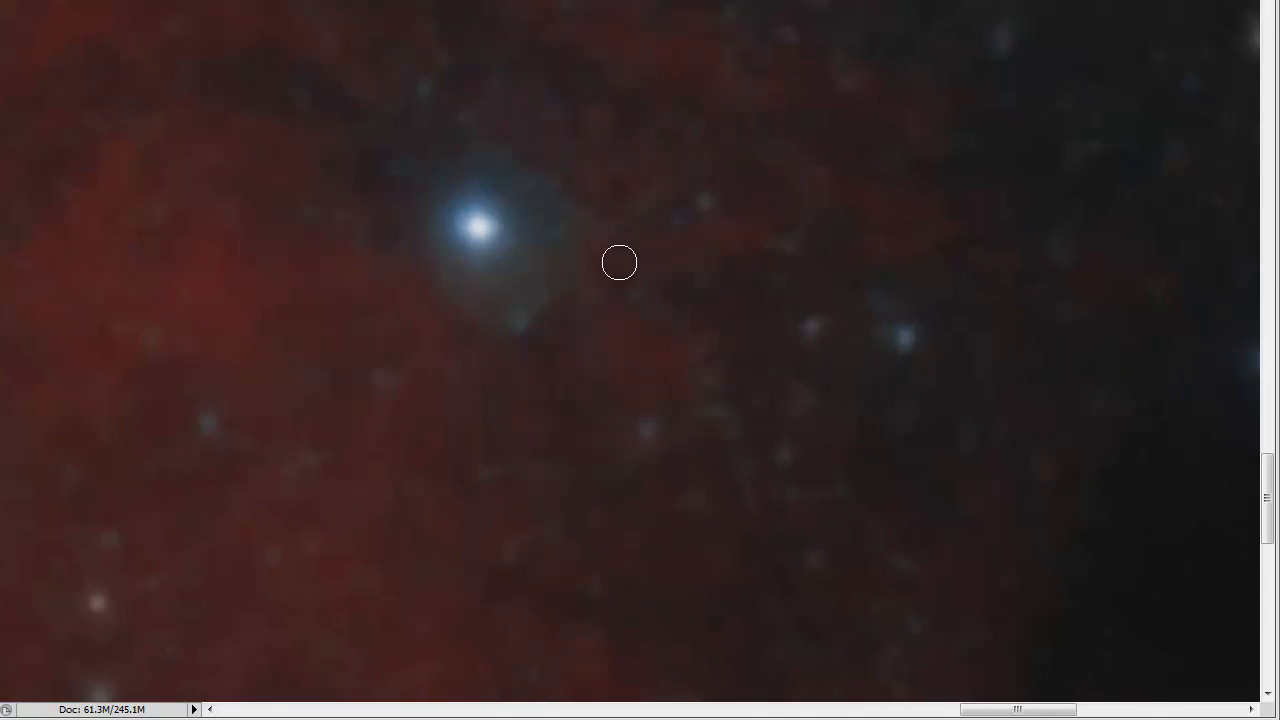
pyautogui.scroll(1, 604, 261)
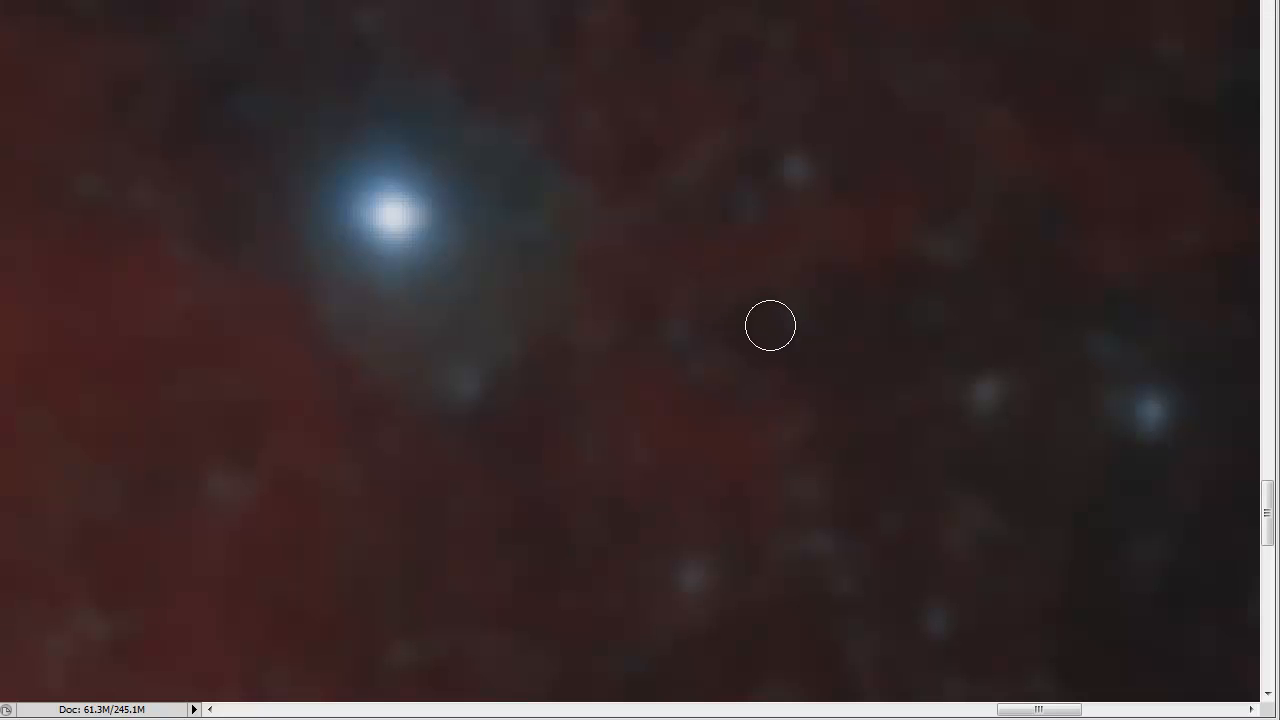
pyautogui.click(139, 21)
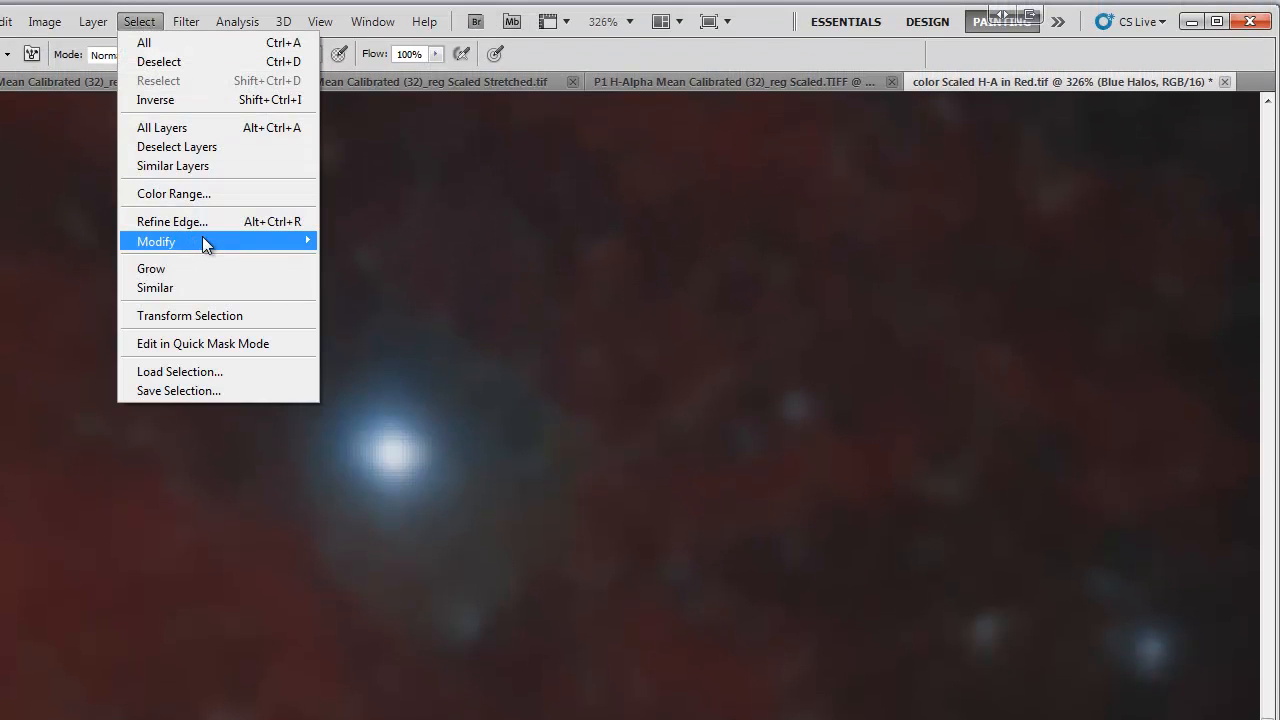
pyautogui.moveTo(202, 238)
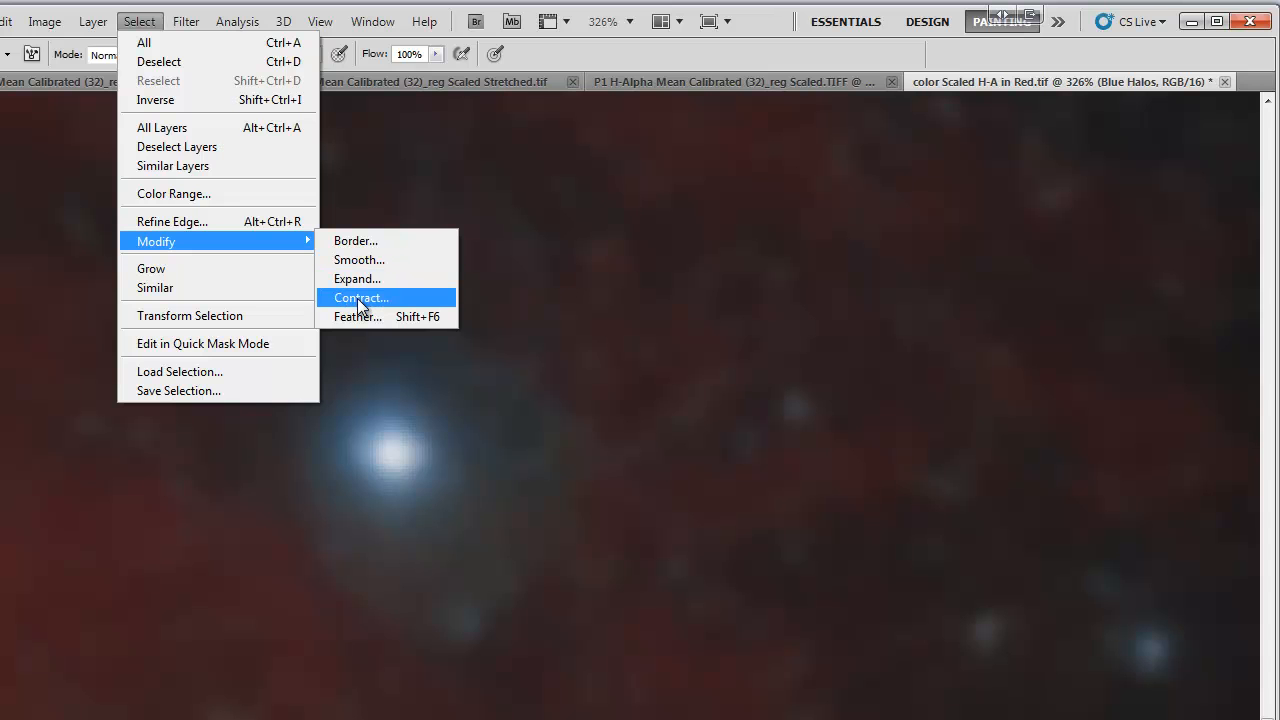
pyautogui.click(358, 279)
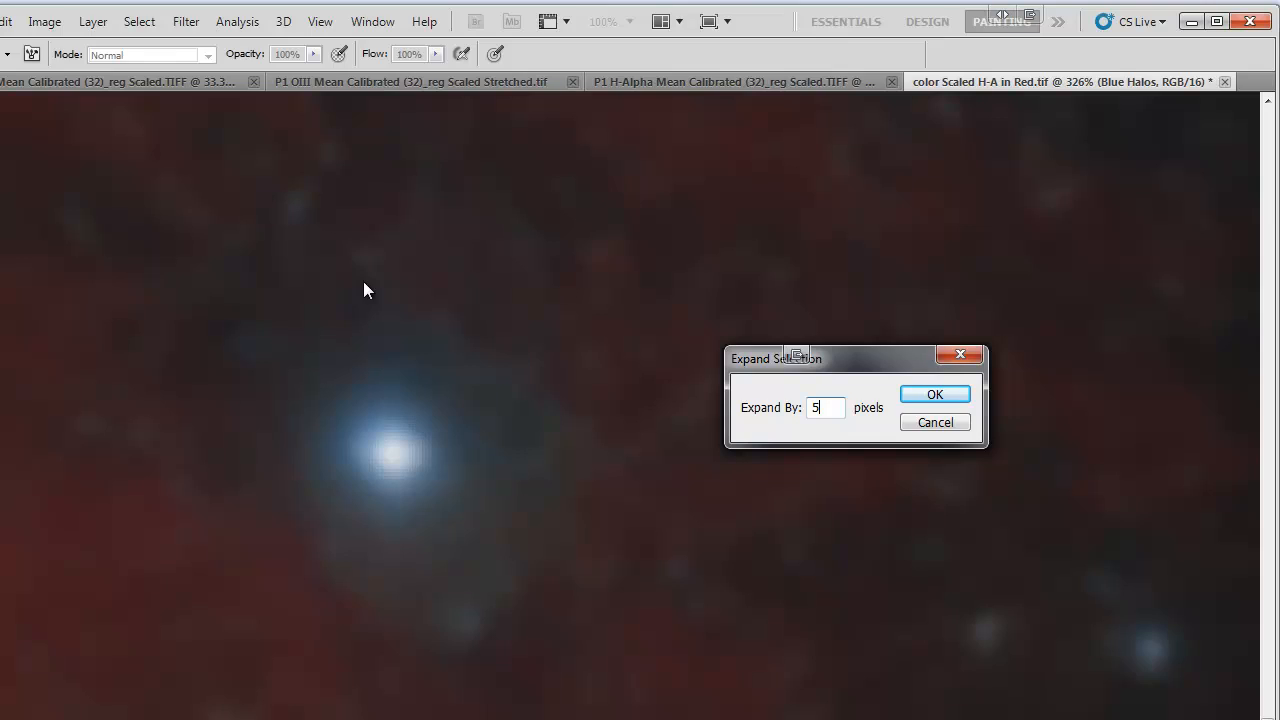
pyautogui.press('Return')
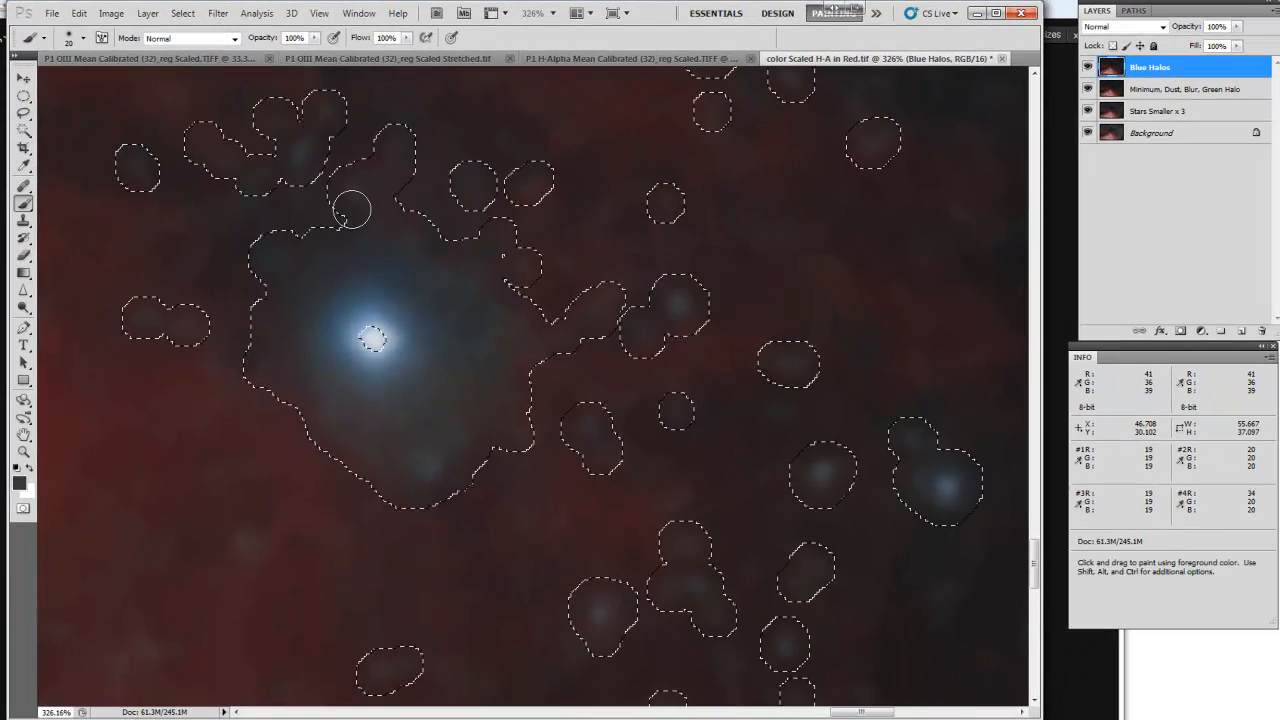
# Step: Feather the expanded star selection by 1 pixel
pyautogui.press('shift')
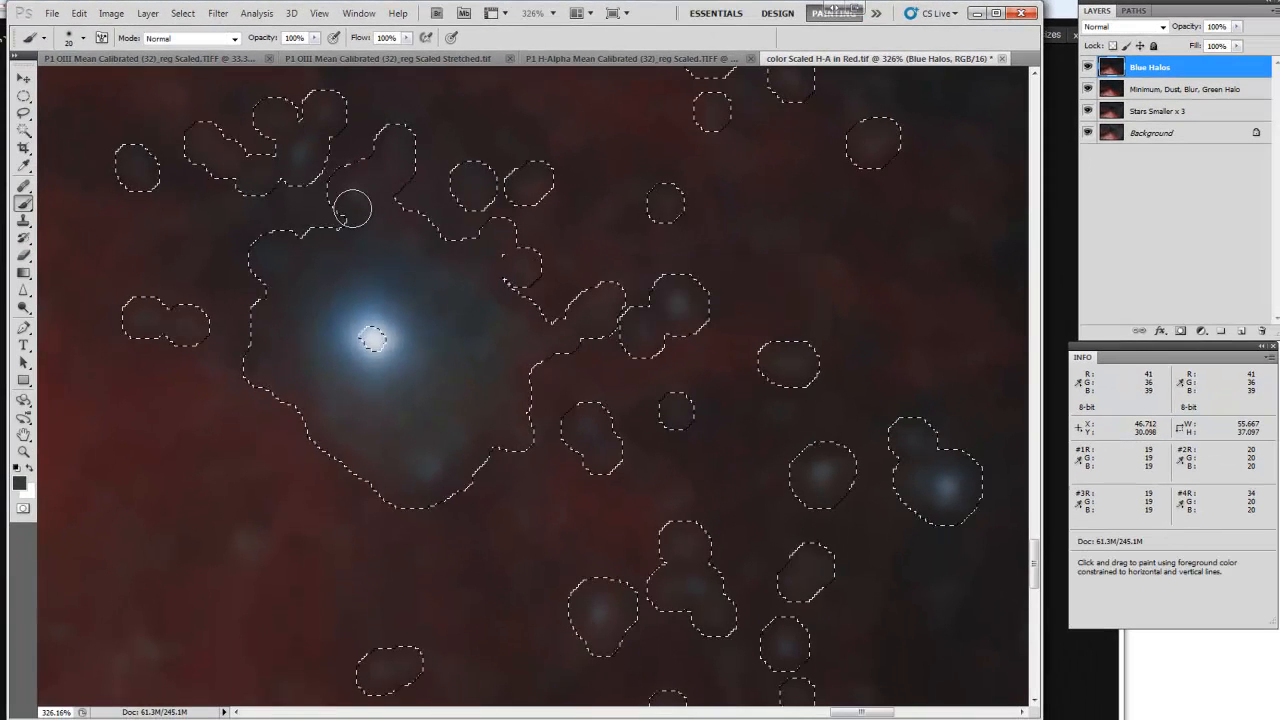
pyautogui.hotkey('shift', 'F6')
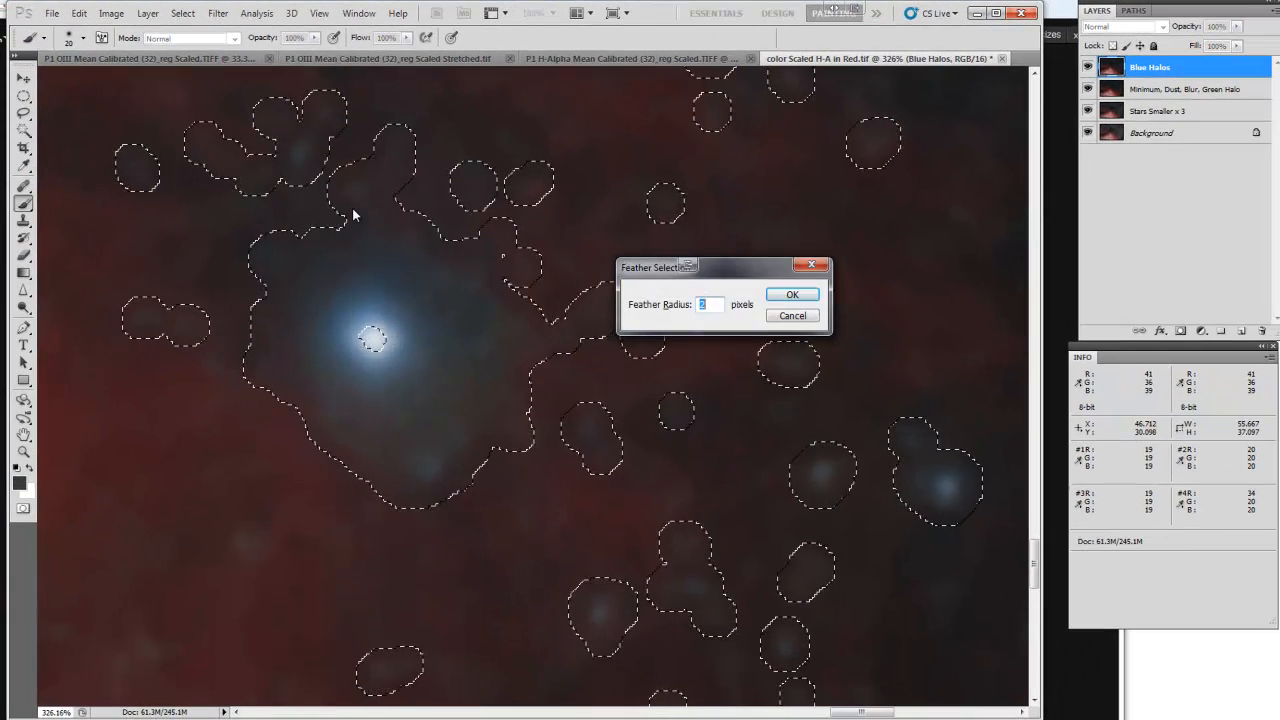
pyautogui.write('1')
pyautogui.press('Return')
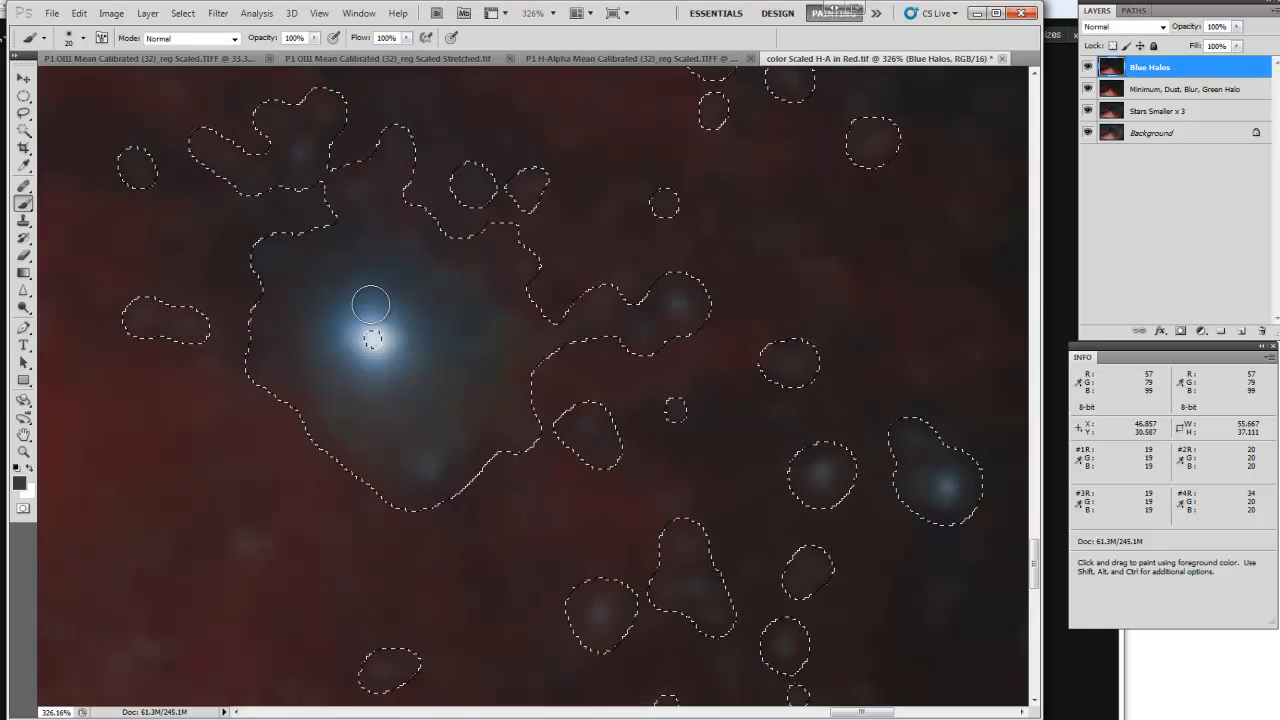
# Step: Hide the selection outlines around the bright blue star and open the Selective Color adjustment on the Blue Halos layer
pyautogui.hotkey('ctrl', 'h')
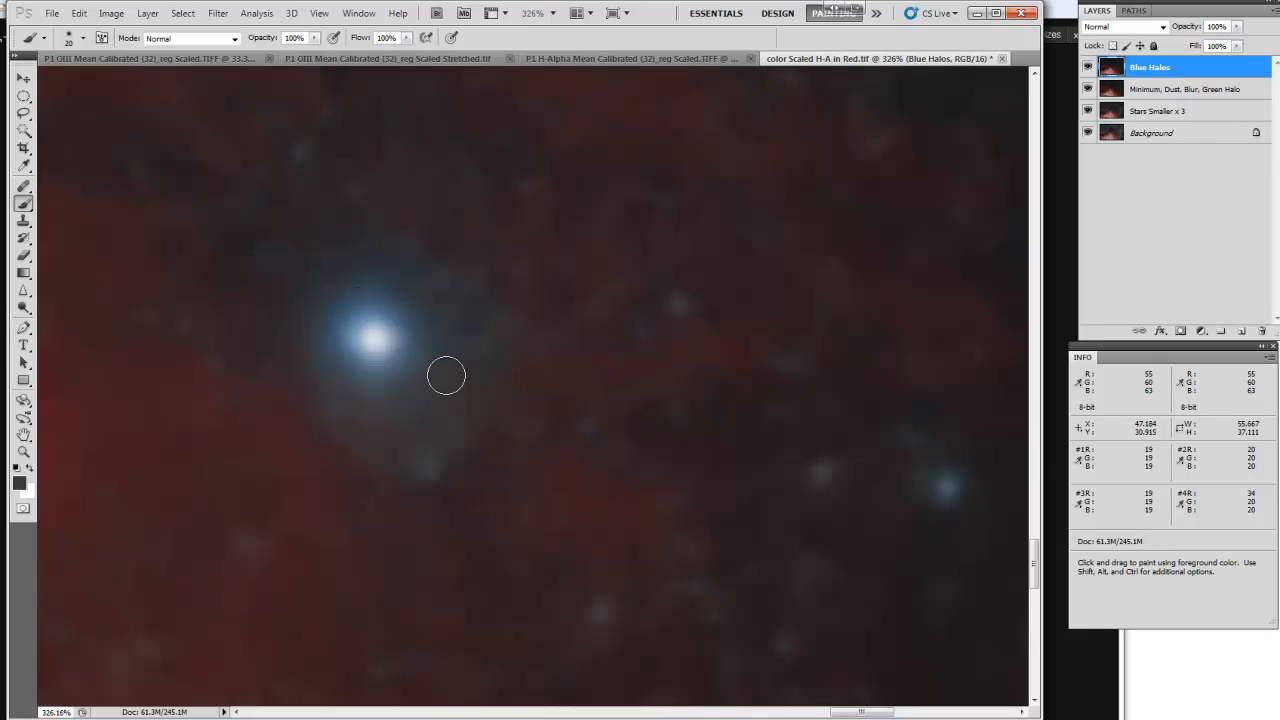
pyautogui.scroll(1, 440, 393)
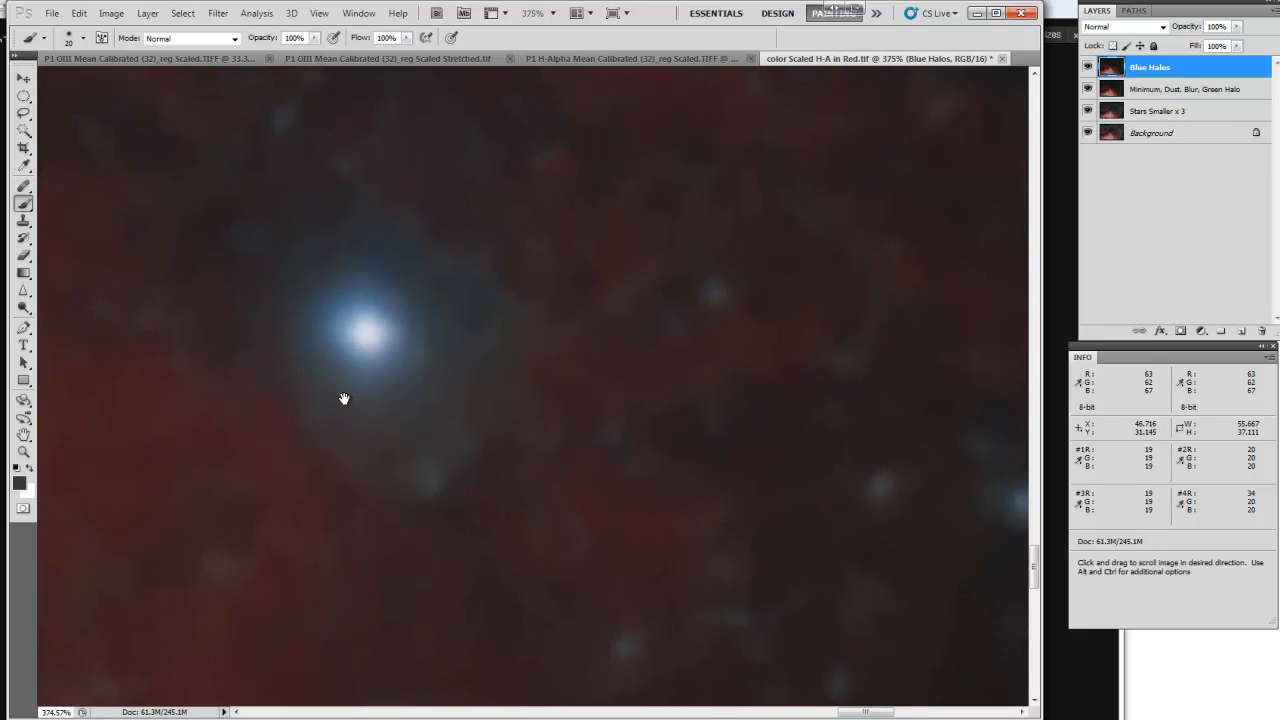
pyautogui.moveTo(343, 394); pyautogui.dragTo(431, 417)
pyautogui.click(111, 13)
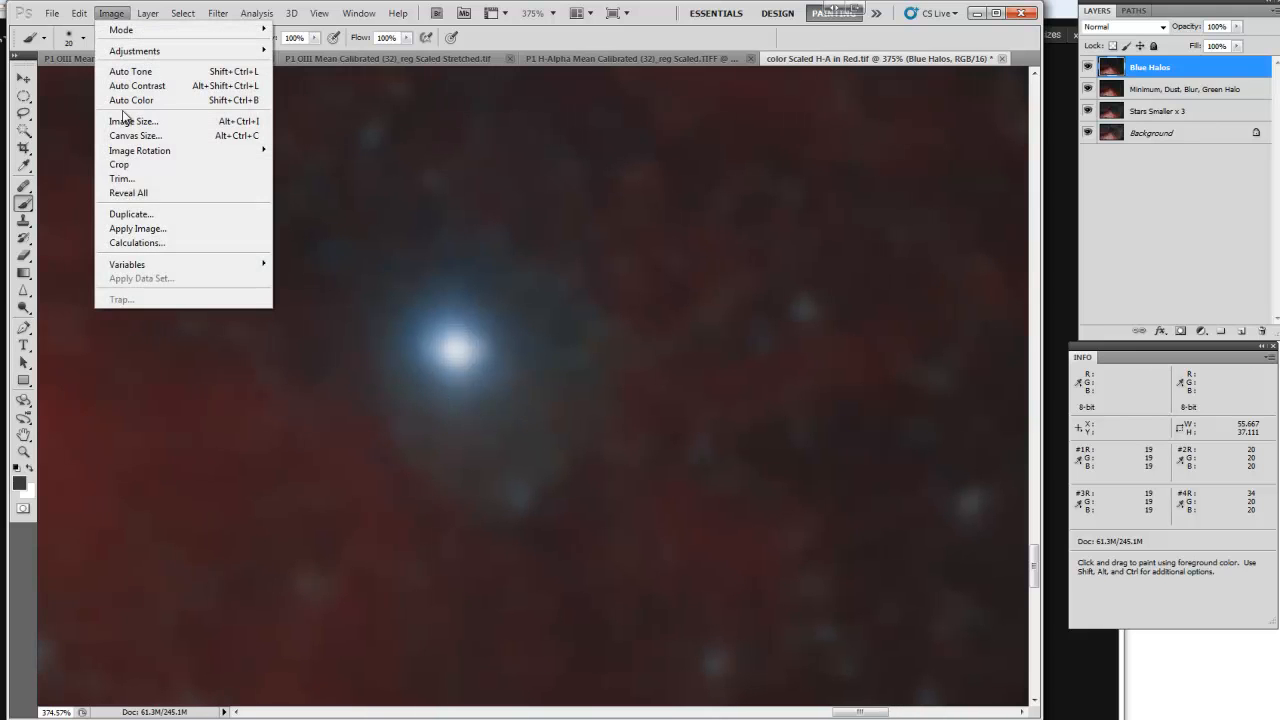
pyautogui.moveTo(157, 151)
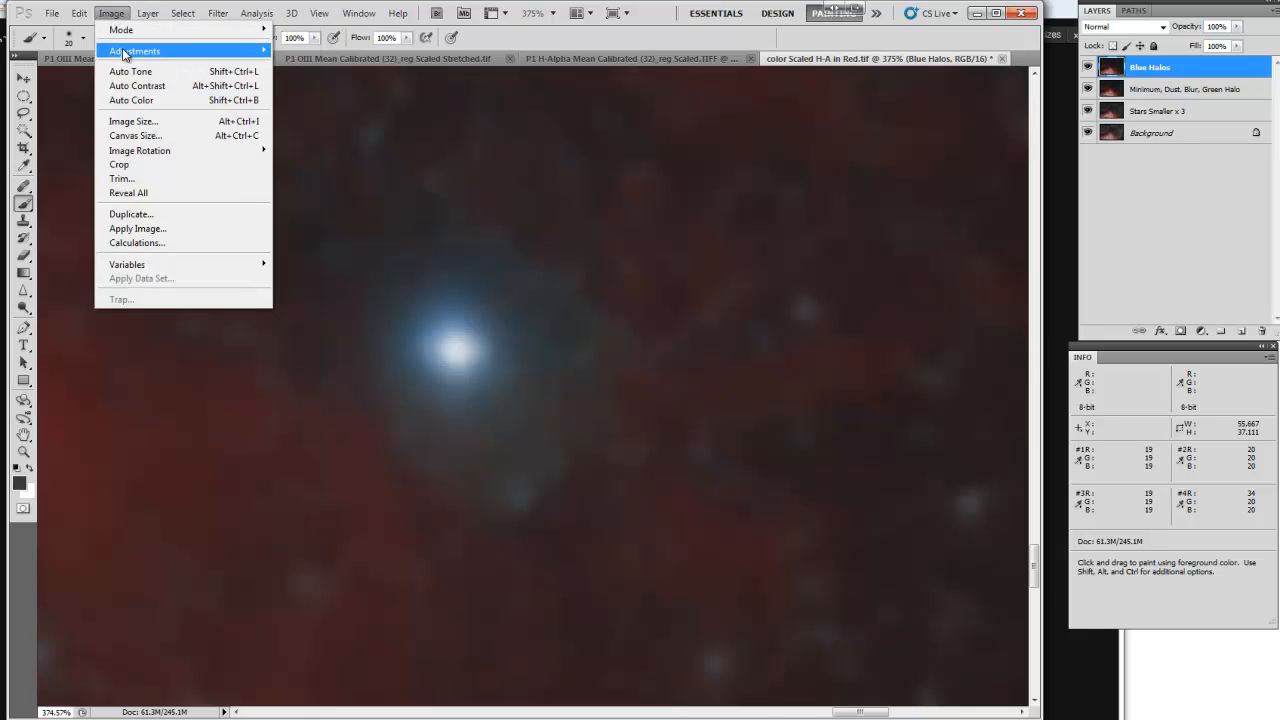
pyautogui.moveTo(130, 50)
pyautogui.click(327, 265)
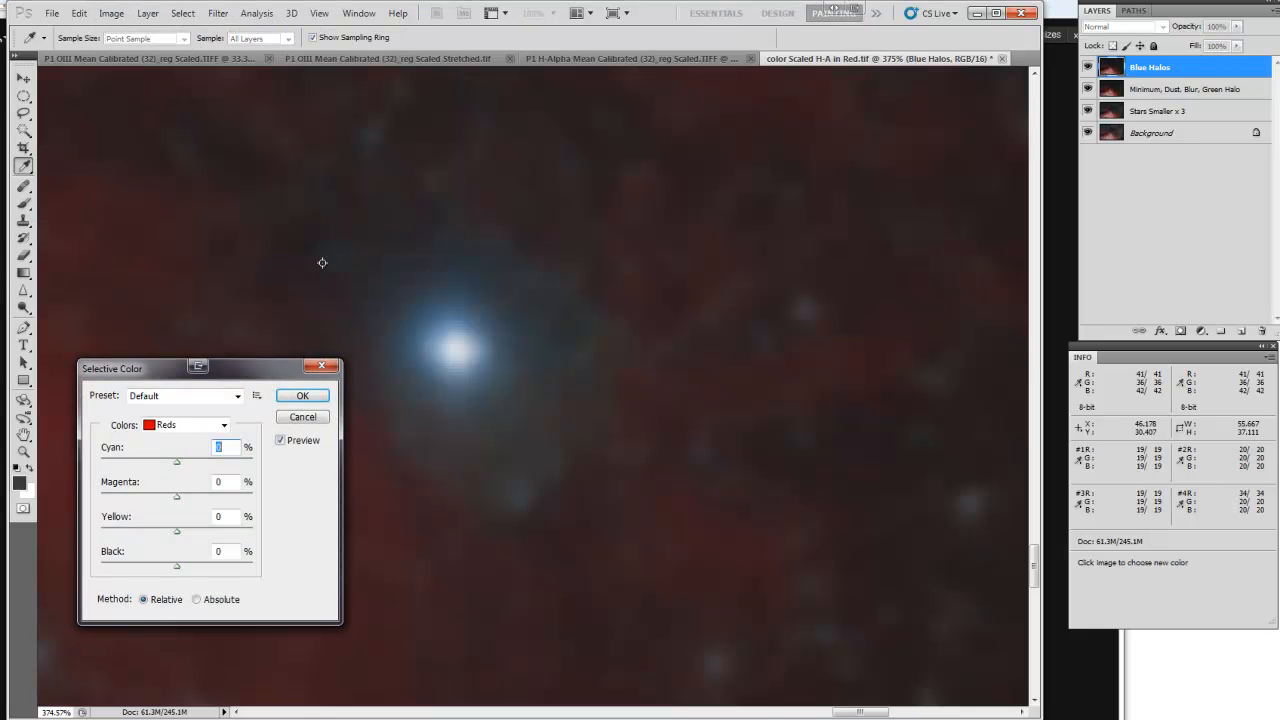
# Step: Try Yellow +1%, Cyan +100% and Magenta -100% on the Greens in Selective Color
pyautogui.click(170, 425)
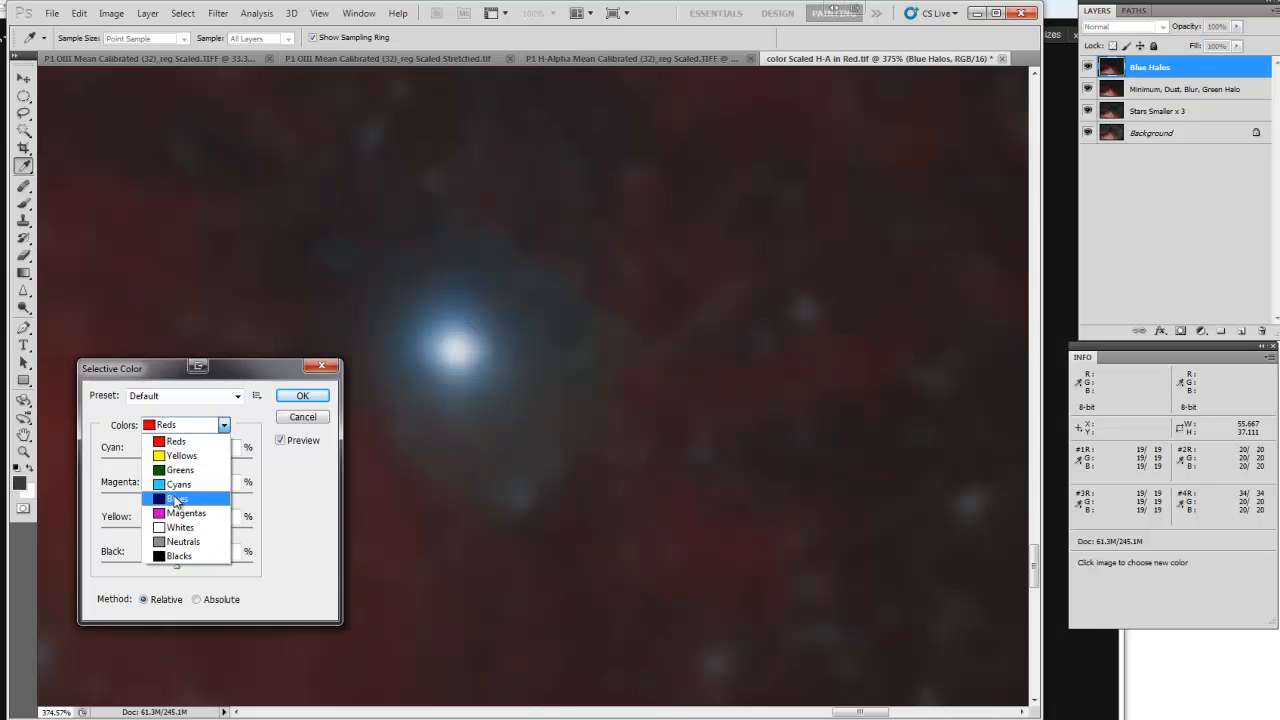
pyautogui.click(191, 472)
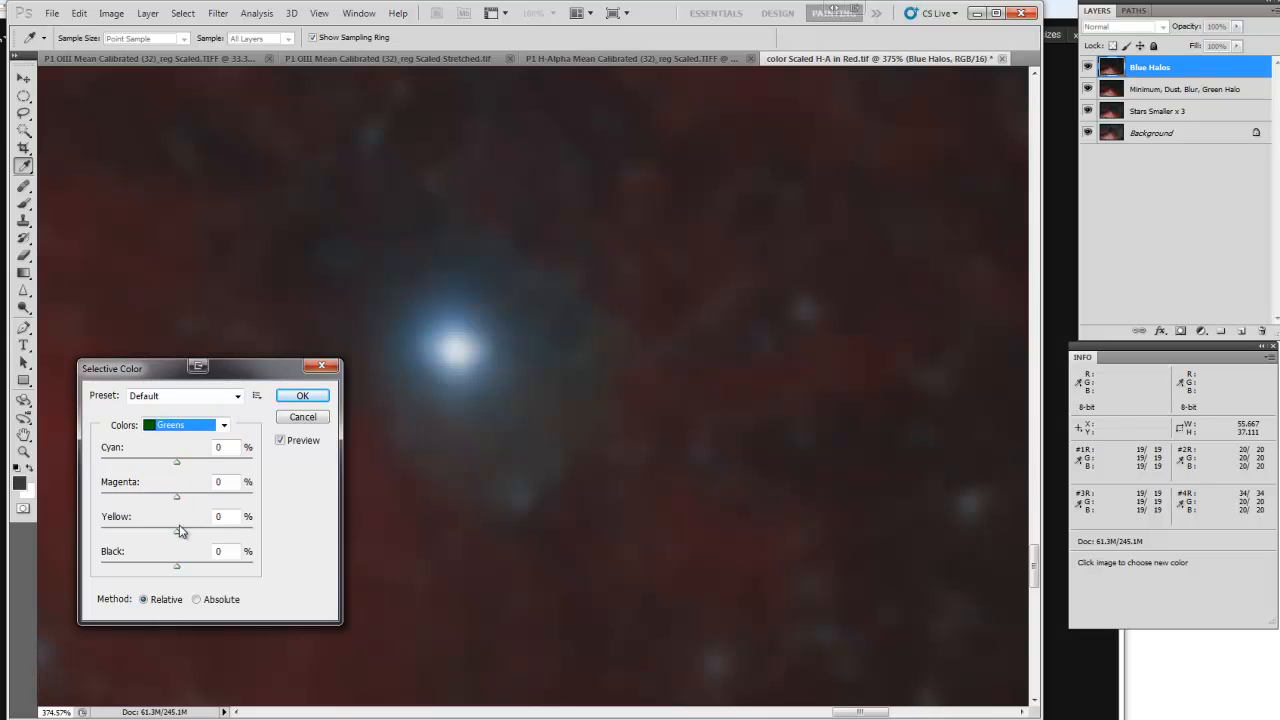
pyautogui.moveTo(177, 531)
pyautogui.mouseDown()
pyautogui.moveTo(263, 531)
pyautogui.moveTo(178, 540)
pyautogui.mouseUp()
pyautogui.moveTo(178, 463); pyautogui.dragTo(349, 506)
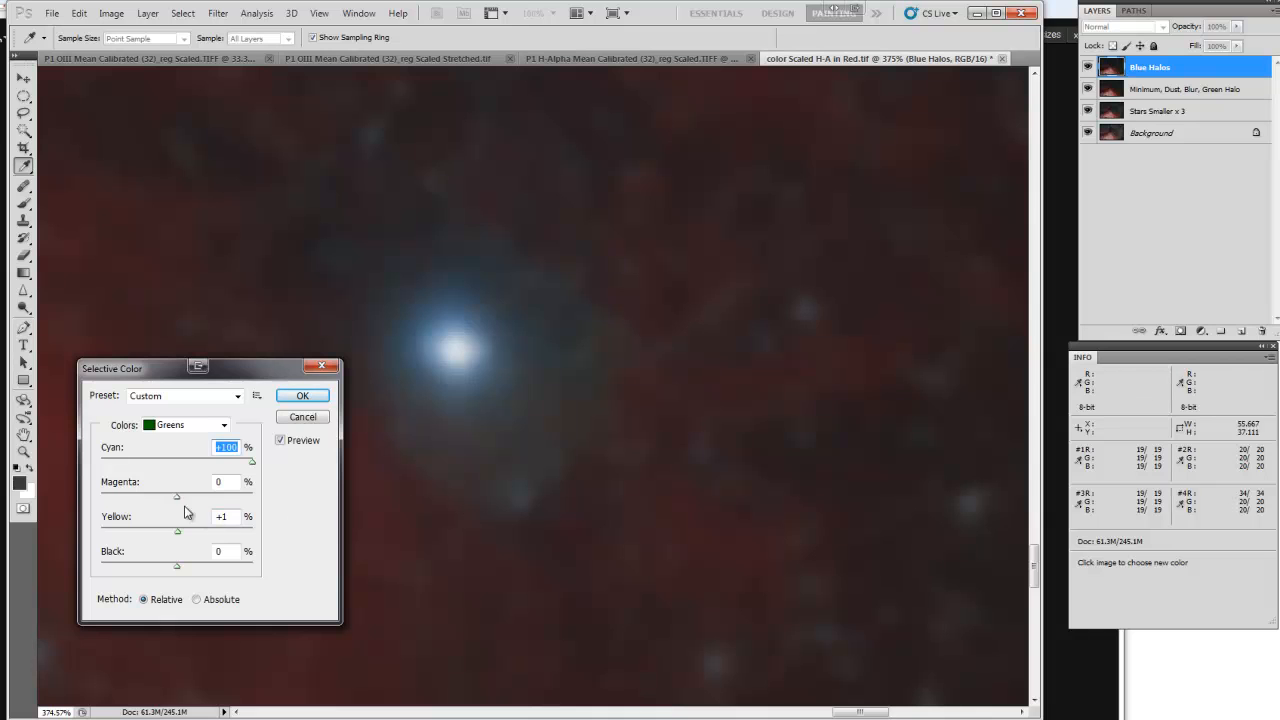
pyautogui.moveTo(178, 502); pyautogui.dragTo(323, 502)
# Step: Reset the Magenta and Cyan amounts of the Greens to 0%
pyautogui.click(178, 428)
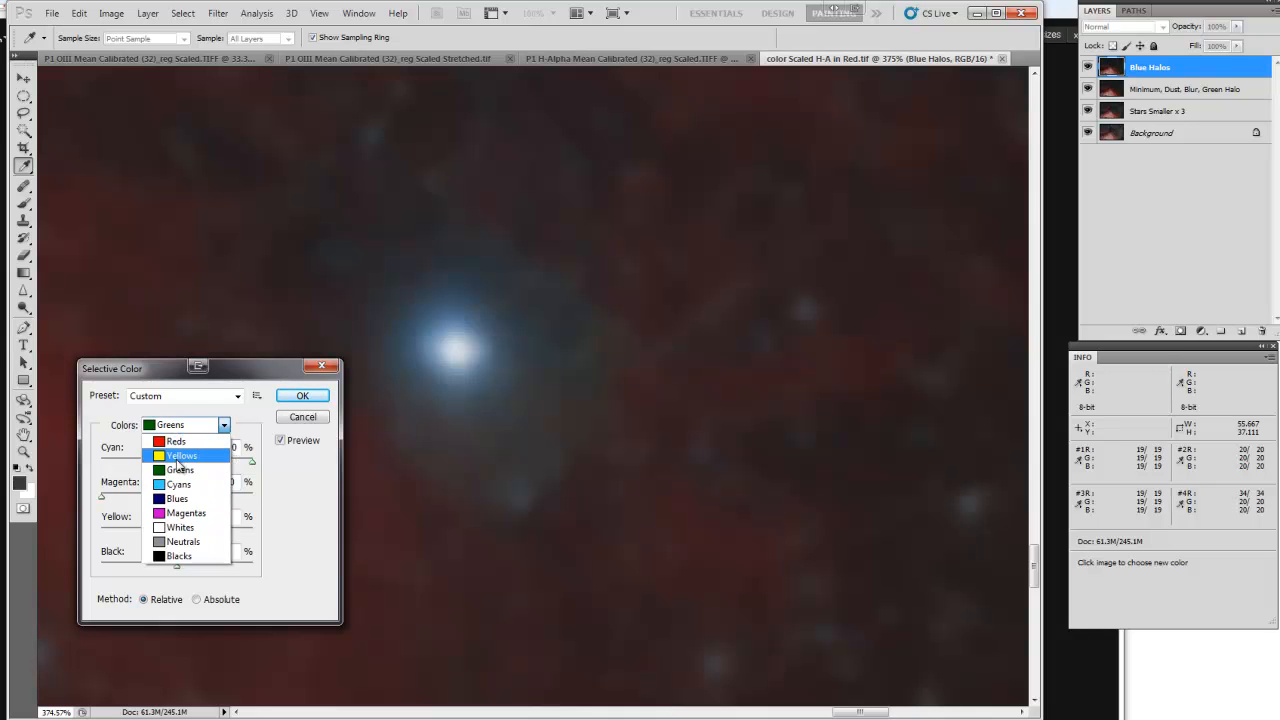
pyautogui.click(186, 470)
pyautogui.doubleClick(218, 483)
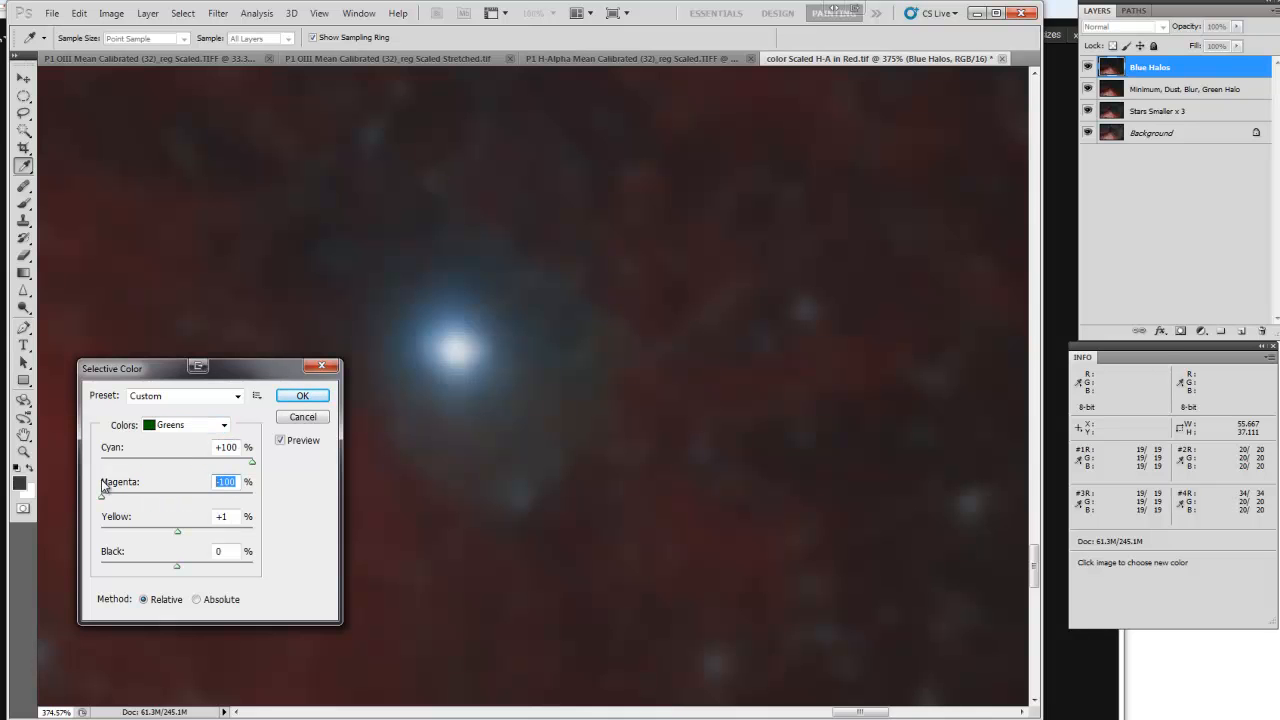
pyautogui.write('0')
pyautogui.doubleClick(230, 448)
pyautogui.write('0')
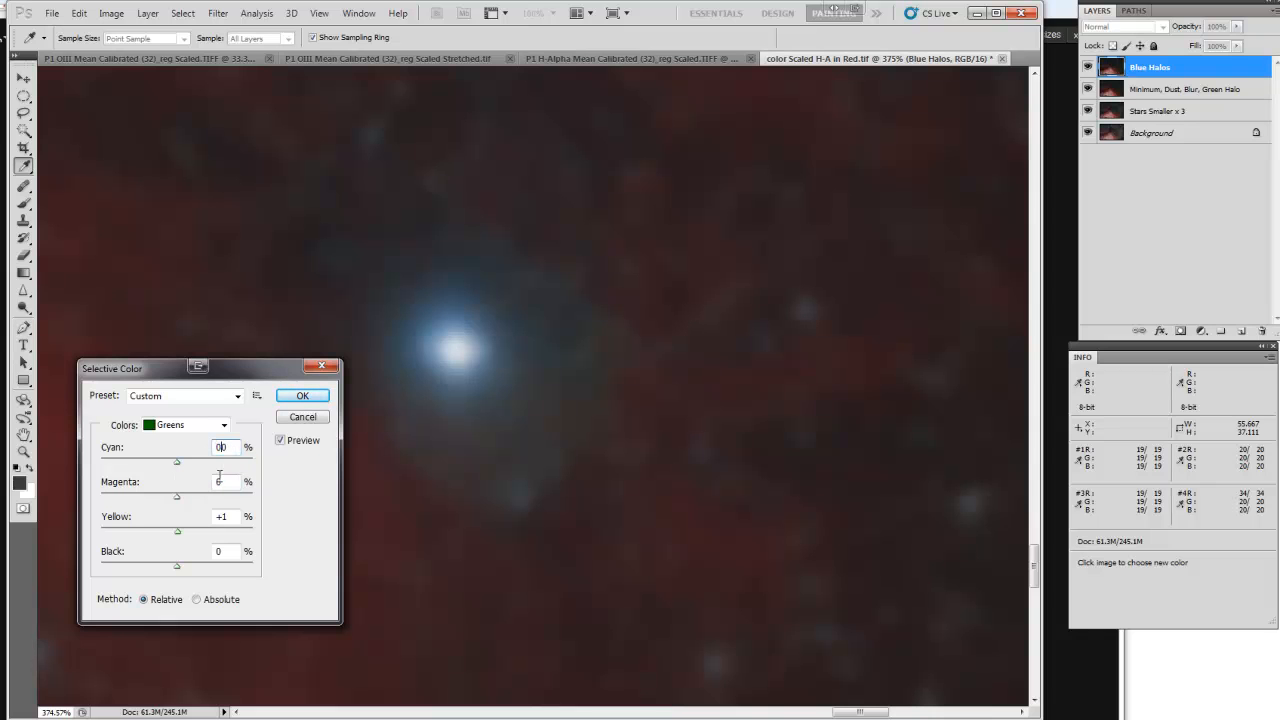
pyautogui.write('0')
# Step: Try shifting the Cyans and the Yellow amount of the Blues, returning each value to 0%
pyautogui.click(160, 426)
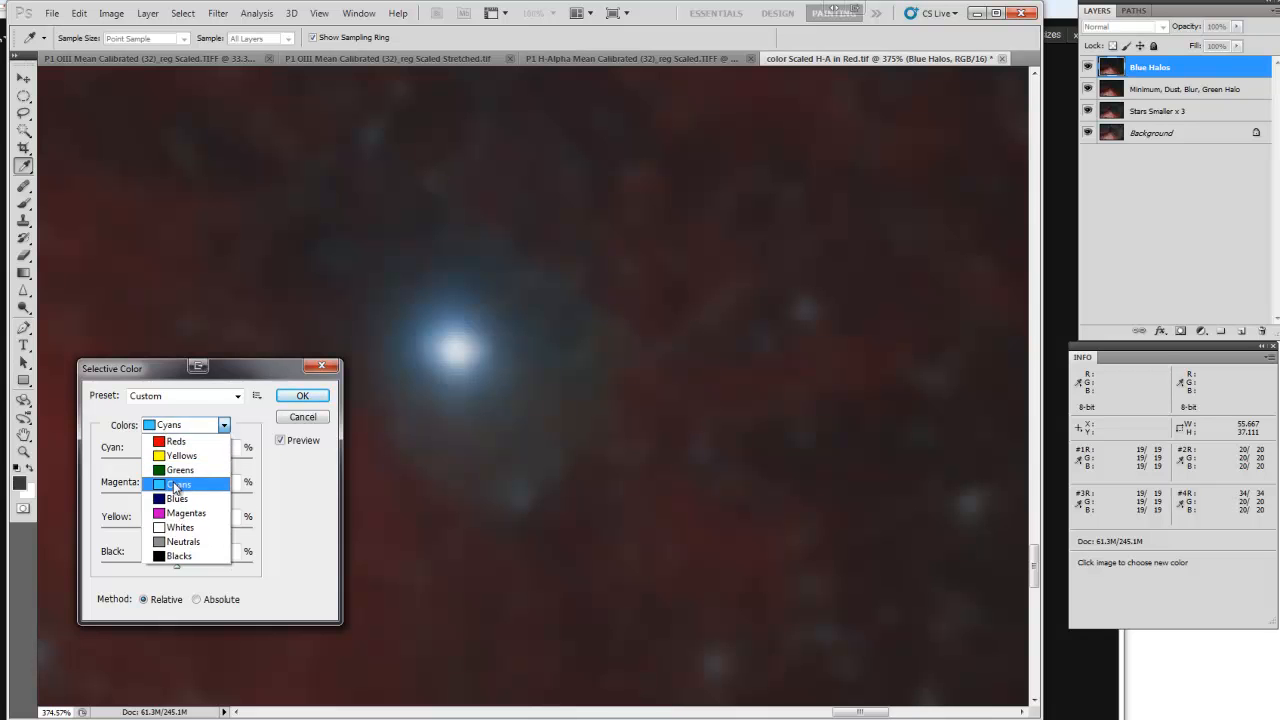
pyautogui.click(175, 486)
pyautogui.moveTo(178, 467); pyautogui.dragTo(177, 505)
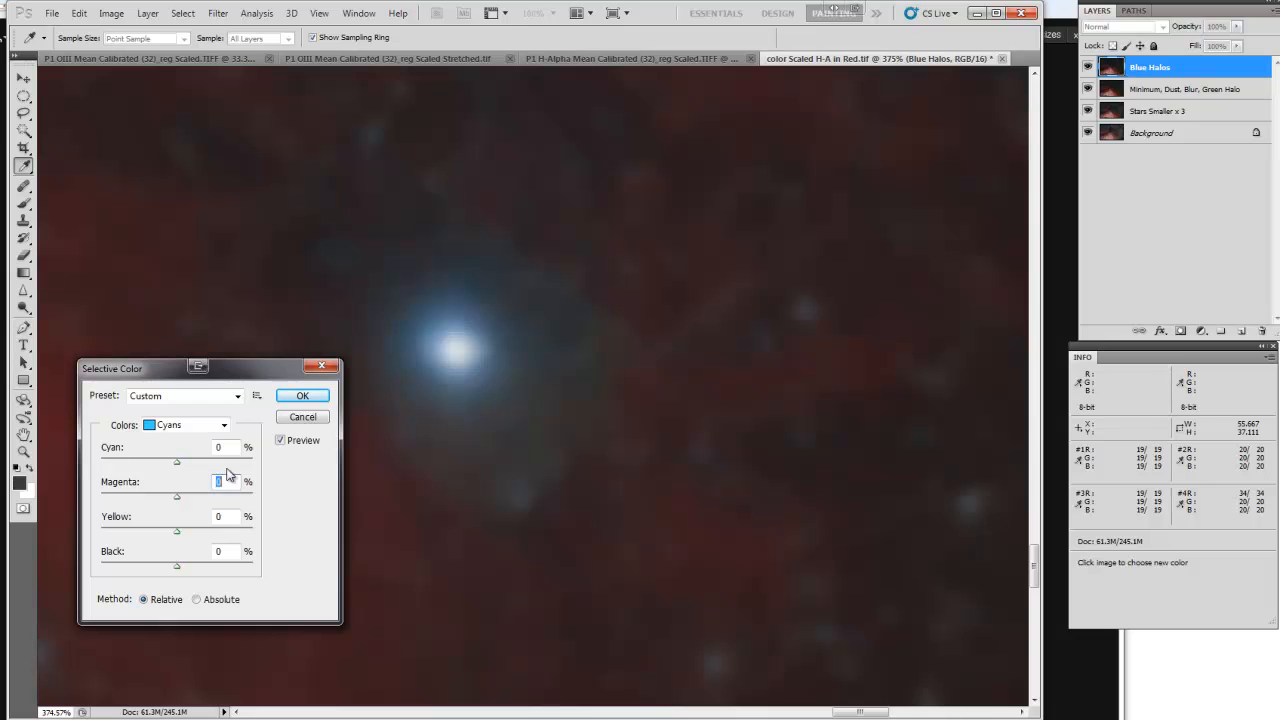
pyautogui.click(225, 425)
pyautogui.click(186, 498)
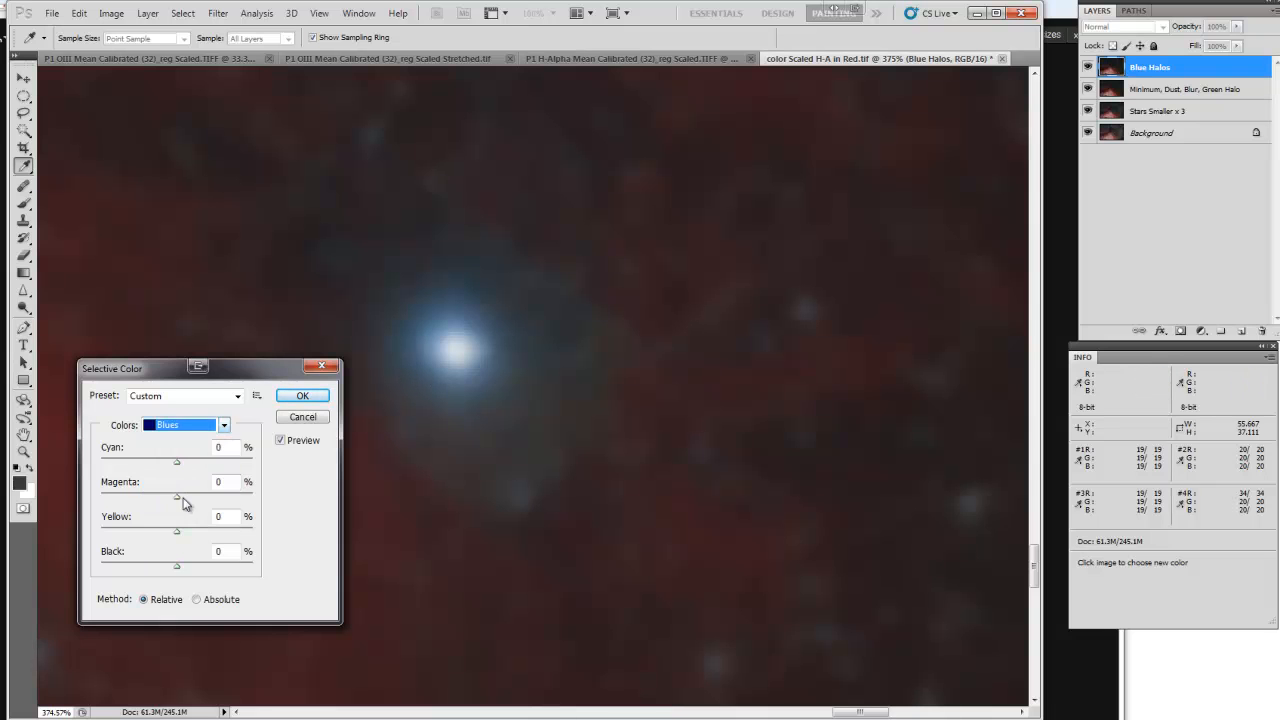
pyautogui.moveTo(176, 537); pyautogui.dragTo(238, 533)
pyautogui.moveTo(359, 537); pyautogui.dragTo(176, 551)
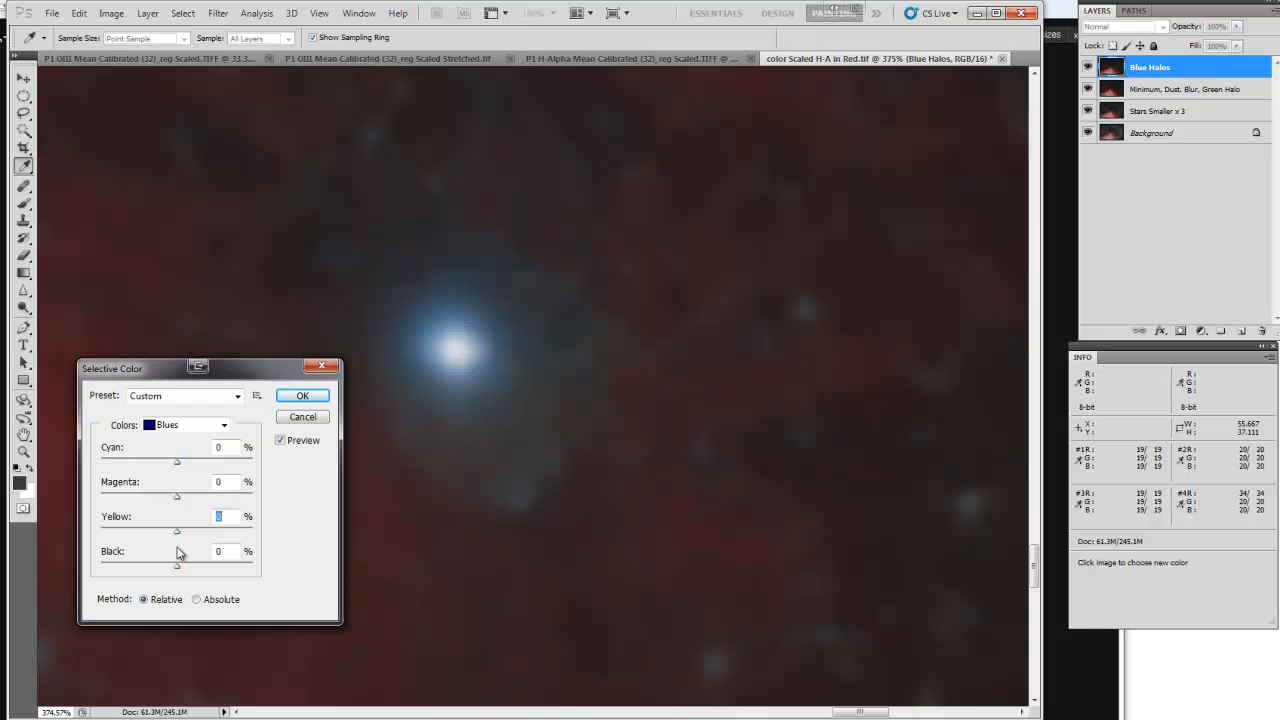
# Step: Try Magenta +60% on the Yellows and return the value to 0%
pyautogui.click(175, 433)
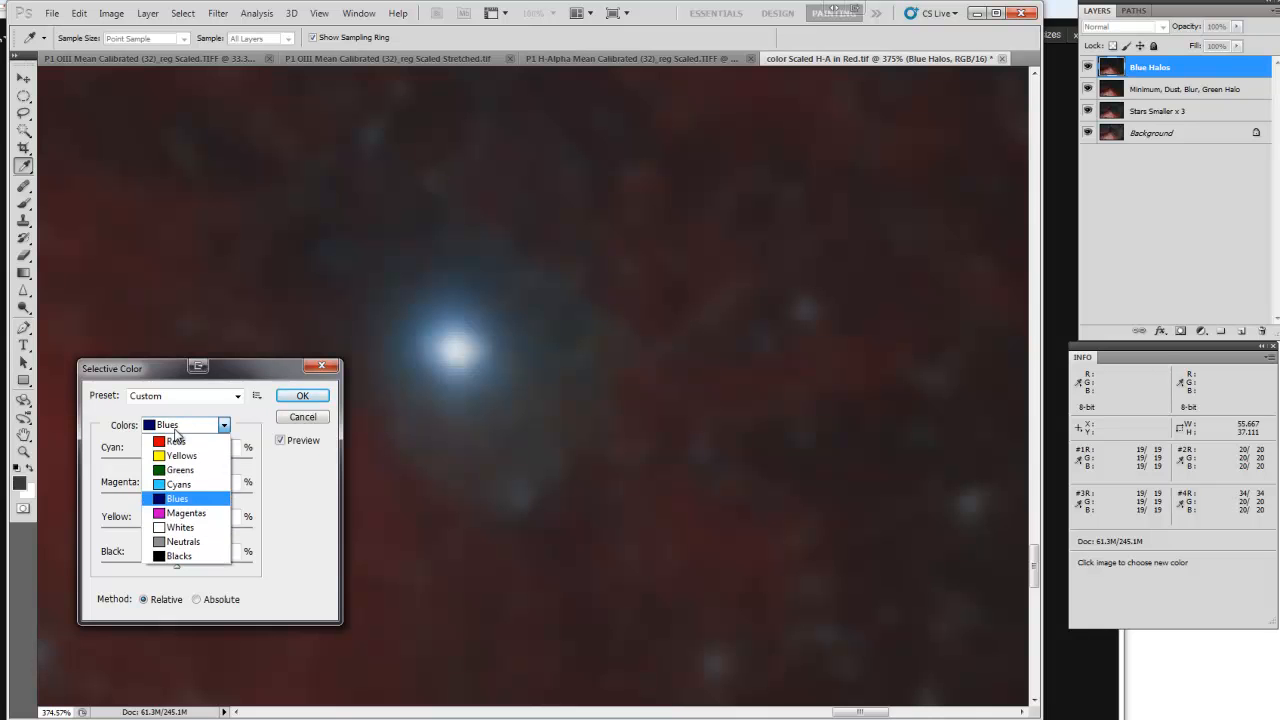
pyautogui.click(186, 457)
pyautogui.moveTo(175, 504); pyautogui.dragTo(228, 520)
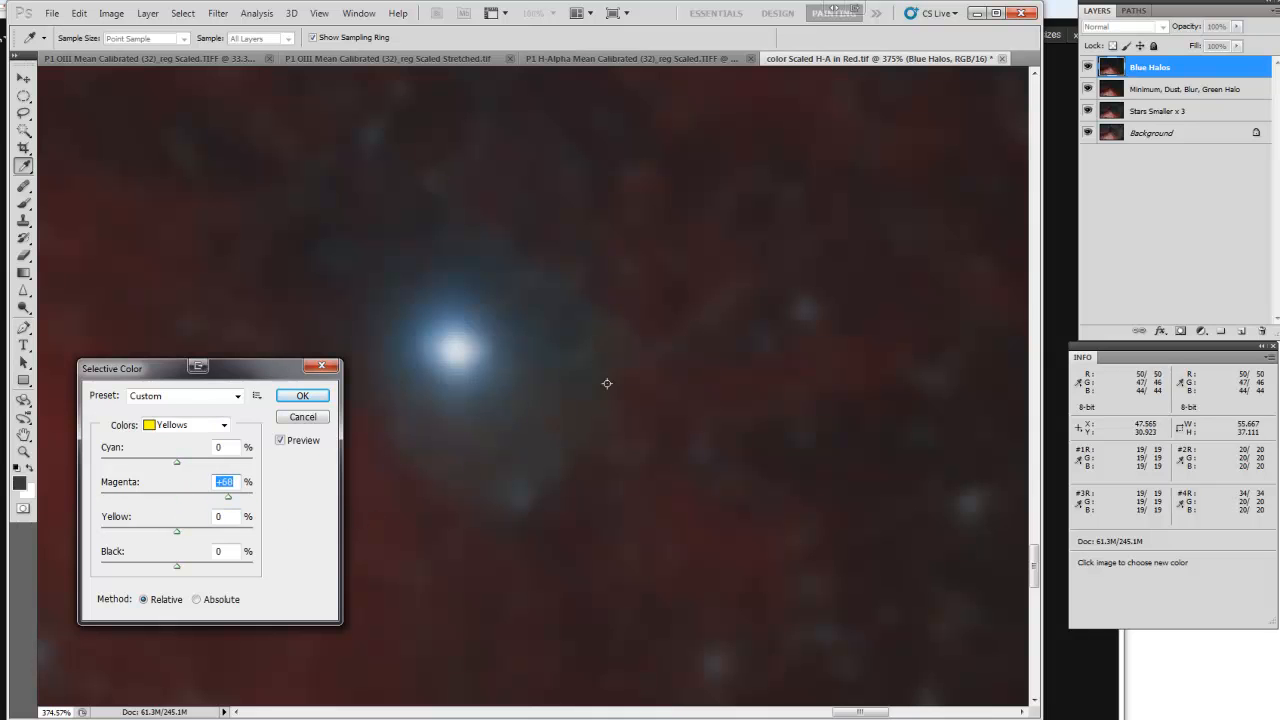
pyautogui.moveTo(228, 500); pyautogui.dragTo(196, 538)
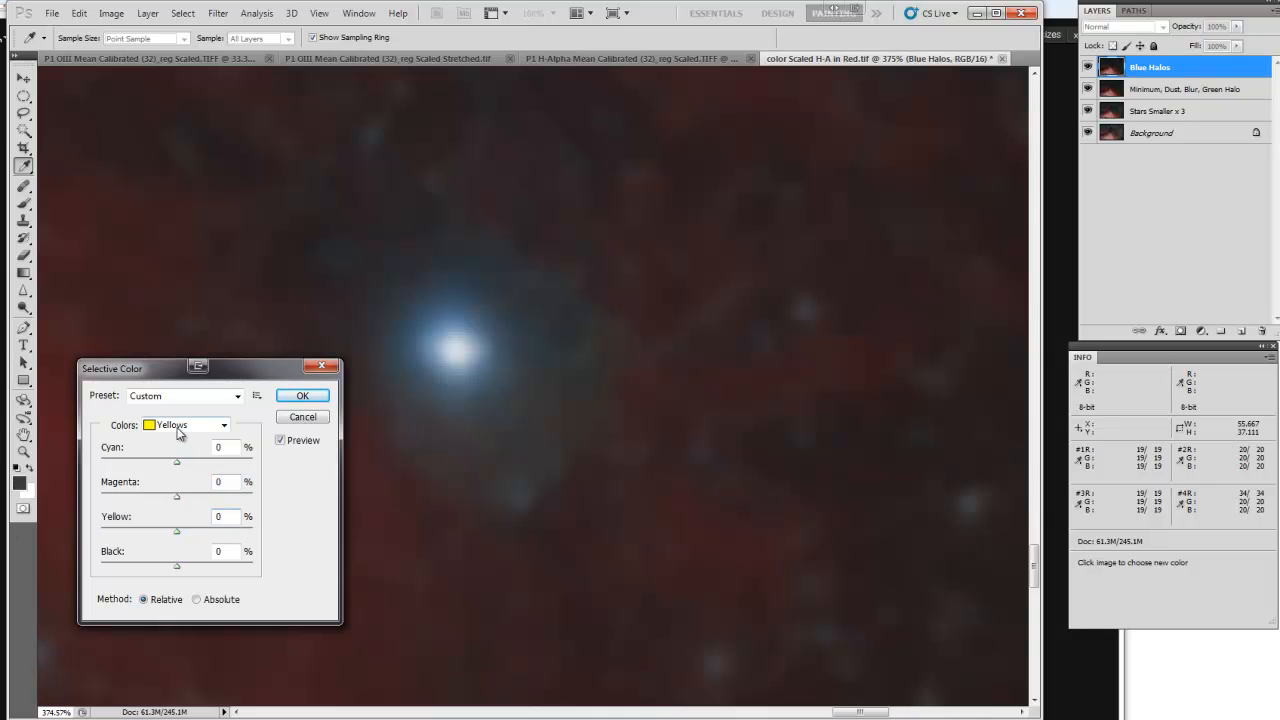
# Step: Try the Magentas at Magenta -100%, set that amount to +100%, and raise their Cyan to about +31%
pyautogui.click(179, 430)
pyautogui.click(188, 512)
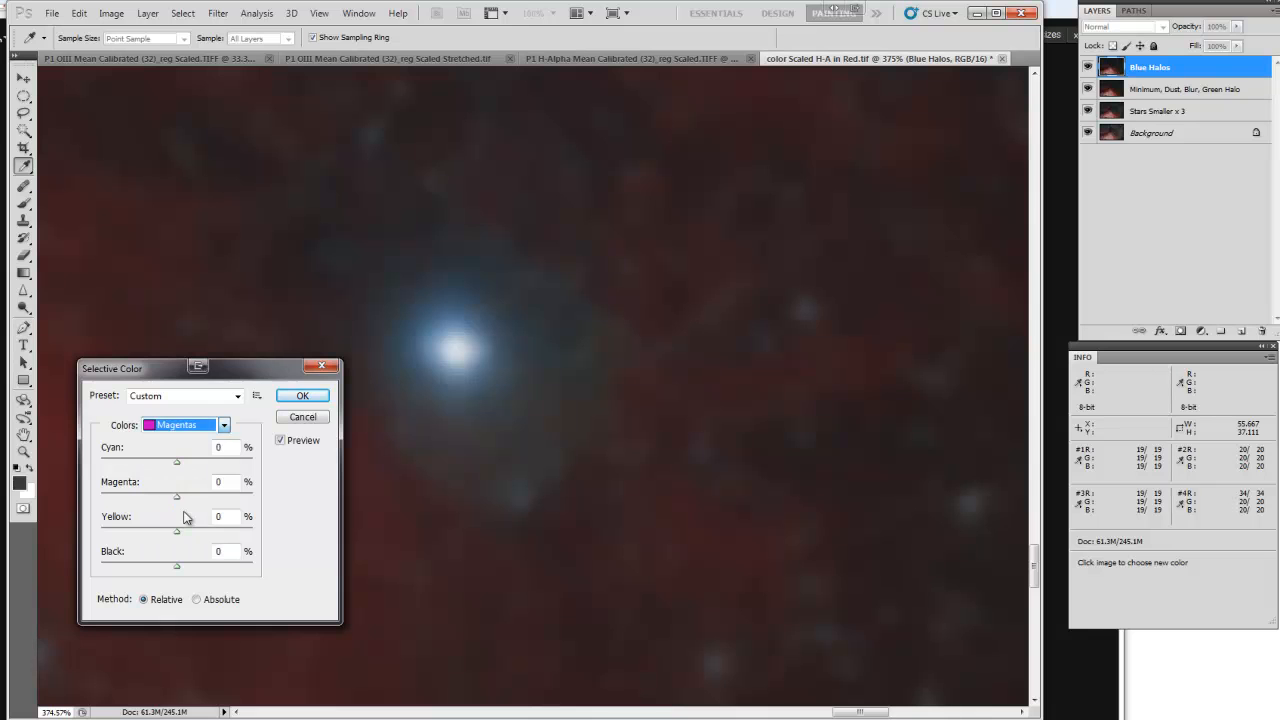
pyautogui.moveTo(177, 499); pyautogui.dragTo(238, 500)
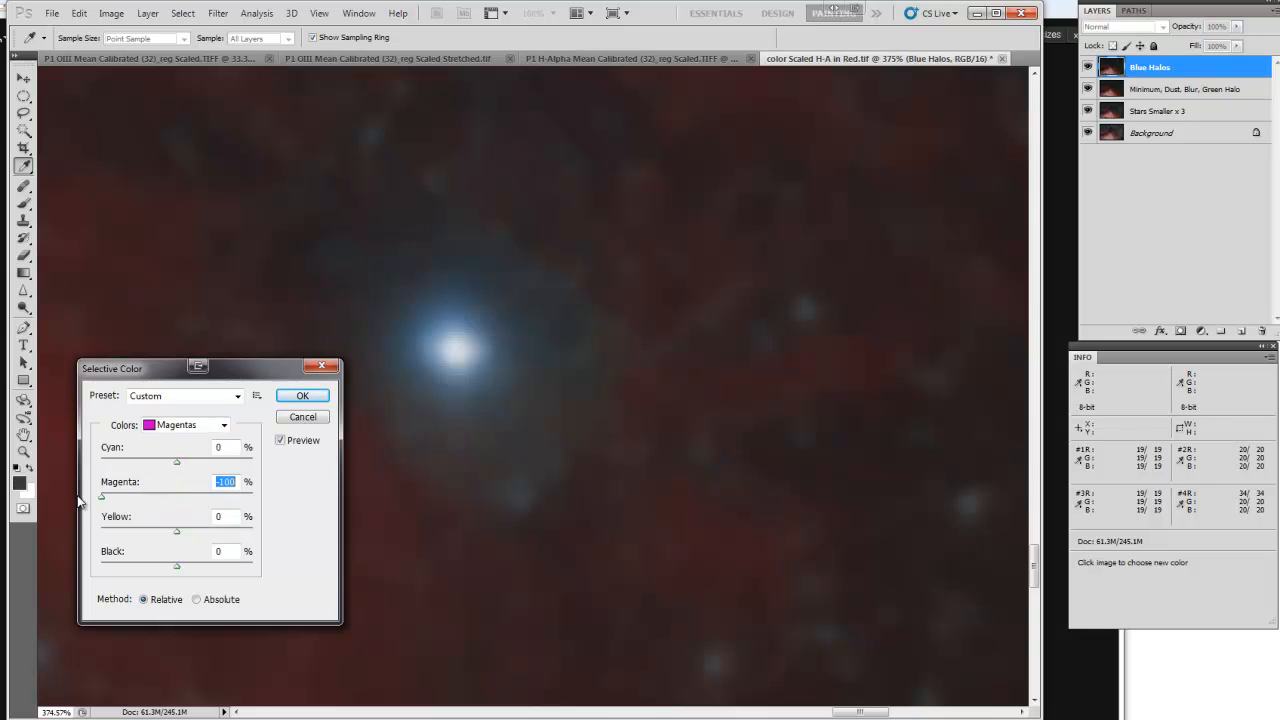
pyautogui.moveTo(46, 499); pyautogui.dragTo(607, 505)
pyautogui.moveTo(176, 461); pyautogui.dragTo(209, 507)
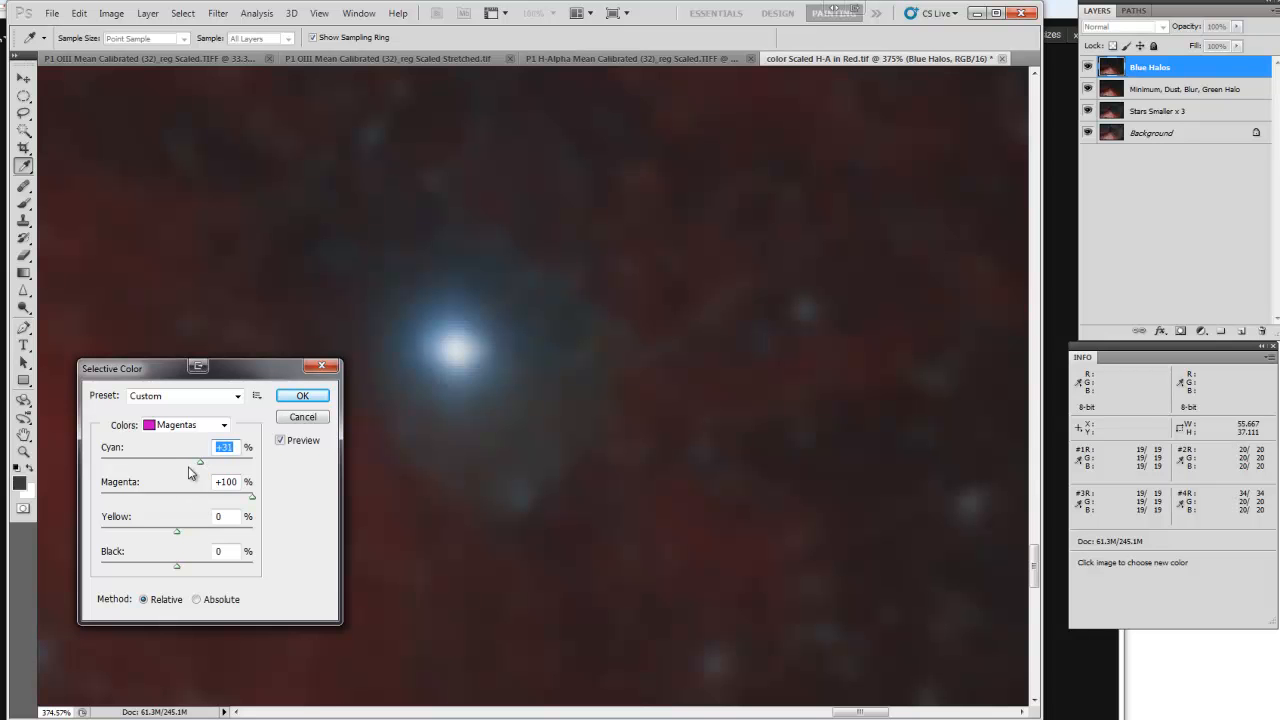
# Step: Set the Neutrals to Cyan -24%, Magenta +3%, Yellow -4% and Black +18%, and apply the Selective Color adjustment
pyautogui.click(184, 427)
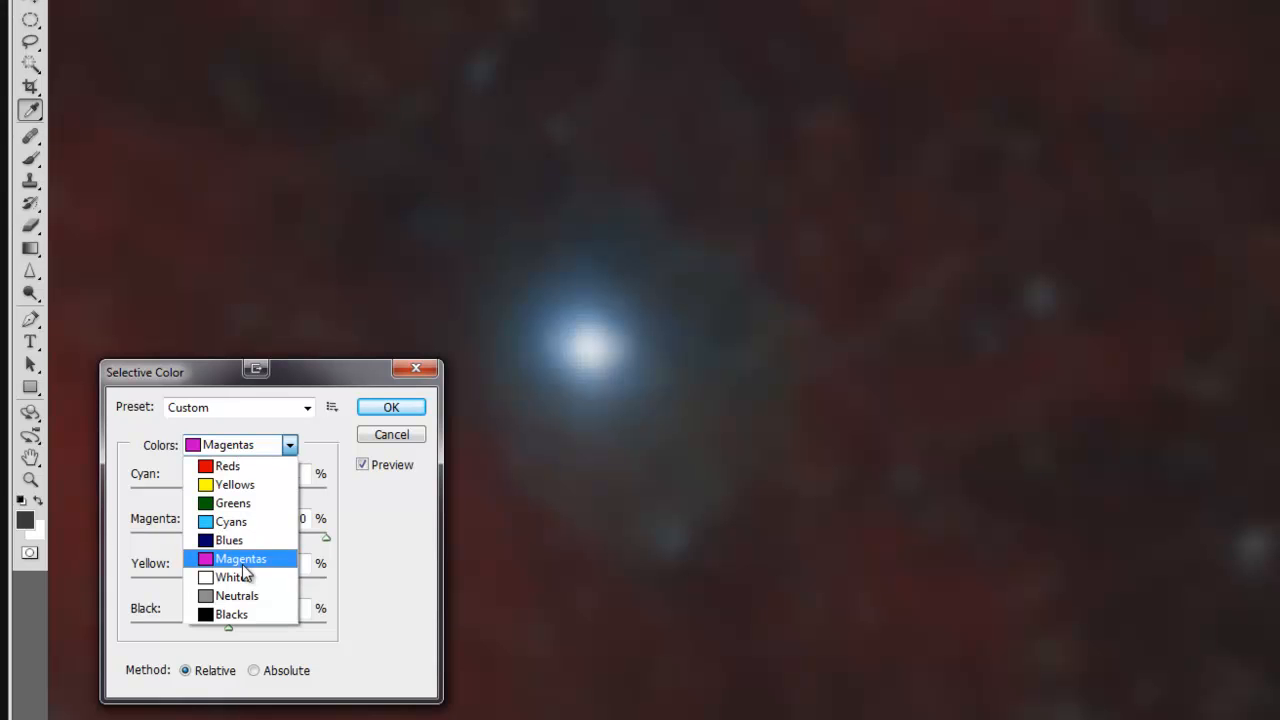
pyautogui.click(240, 596)
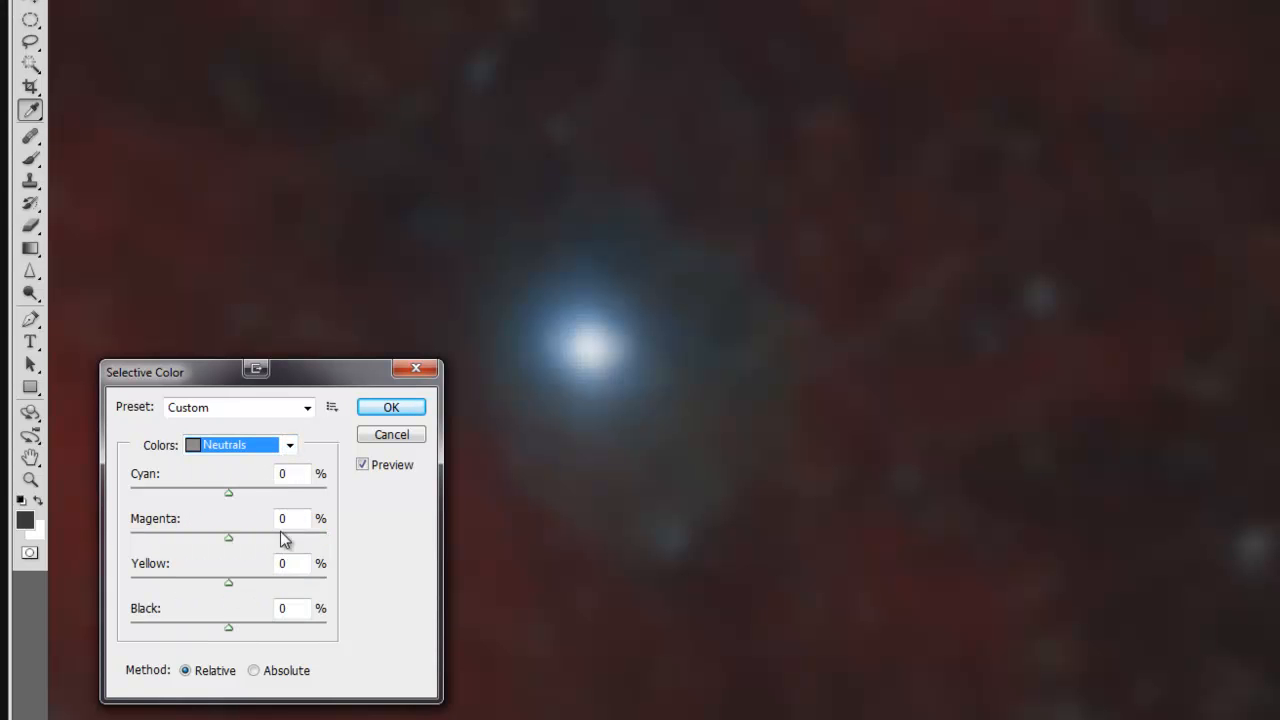
pyautogui.moveTo(228, 490)
pyautogui.mouseDown()
pyautogui.moveTo(166, 492)
pyautogui.moveTo(237, 498)
pyautogui.moveTo(205, 498)
pyautogui.mouseUp()
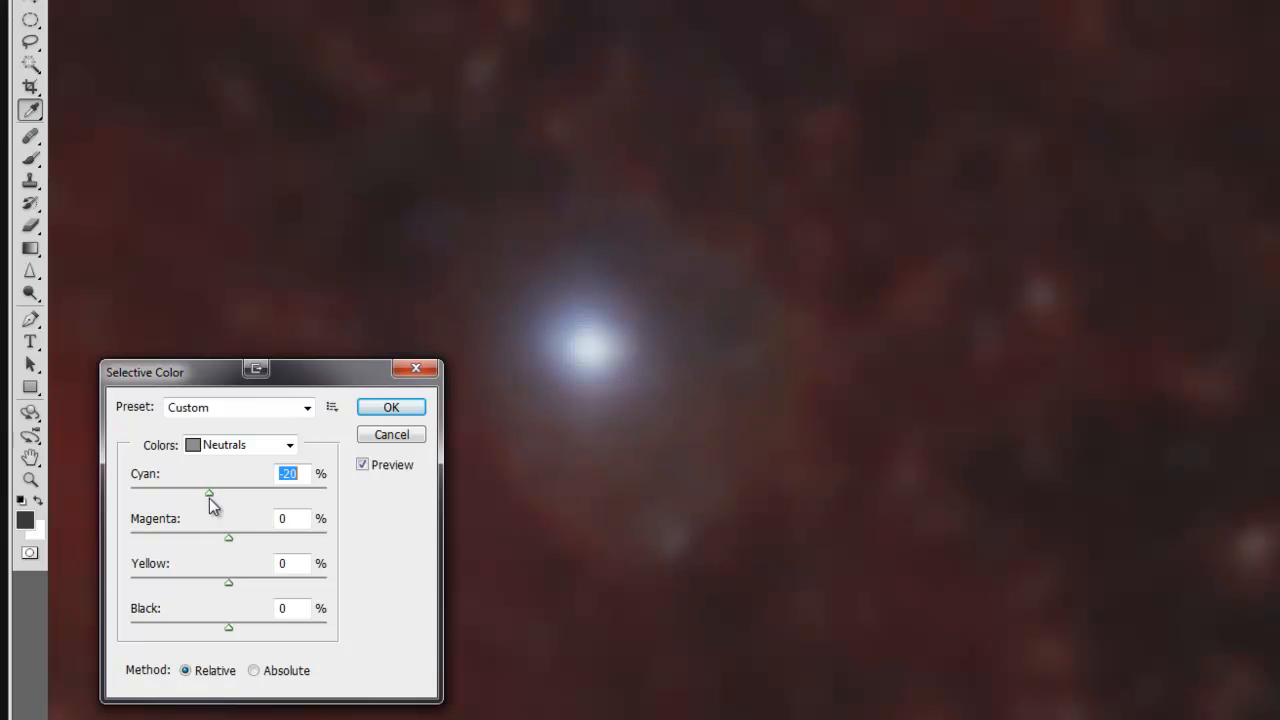
pyautogui.moveTo(229, 538)
pyautogui.mouseDown()
pyautogui.moveTo(246, 534)
pyautogui.moveTo(234, 534)
pyautogui.mouseUp()
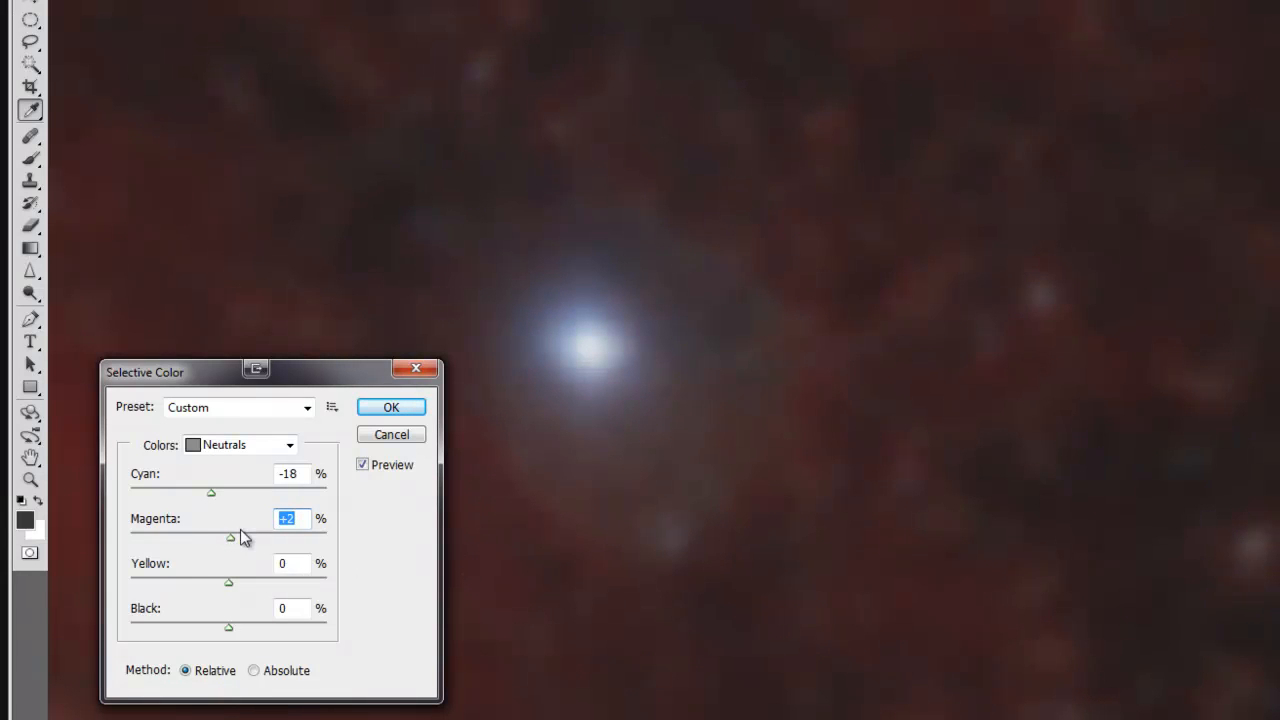
pyautogui.moveTo(242, 540); pyautogui.dragTo(238, 630)
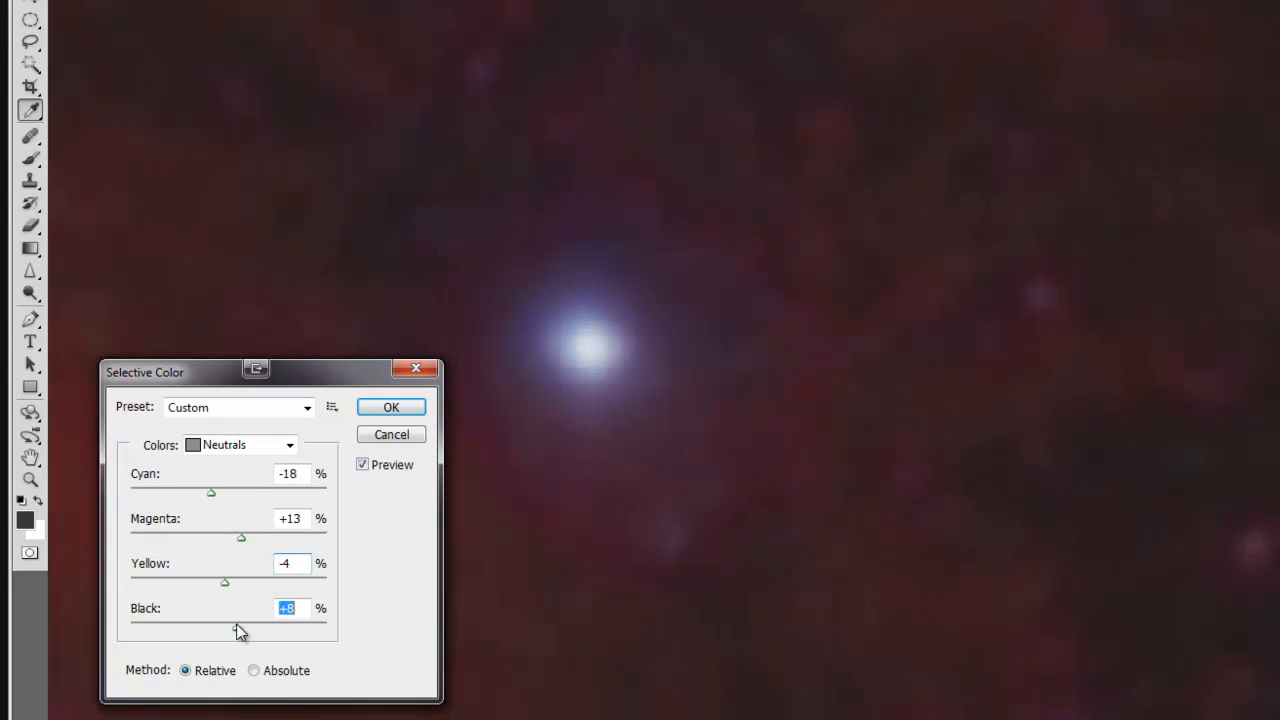
pyautogui.moveTo(241, 538)
pyautogui.mouseDown()
pyautogui.moveTo(222, 541)
pyautogui.moveTo(232, 546)
pyautogui.mouseUp()
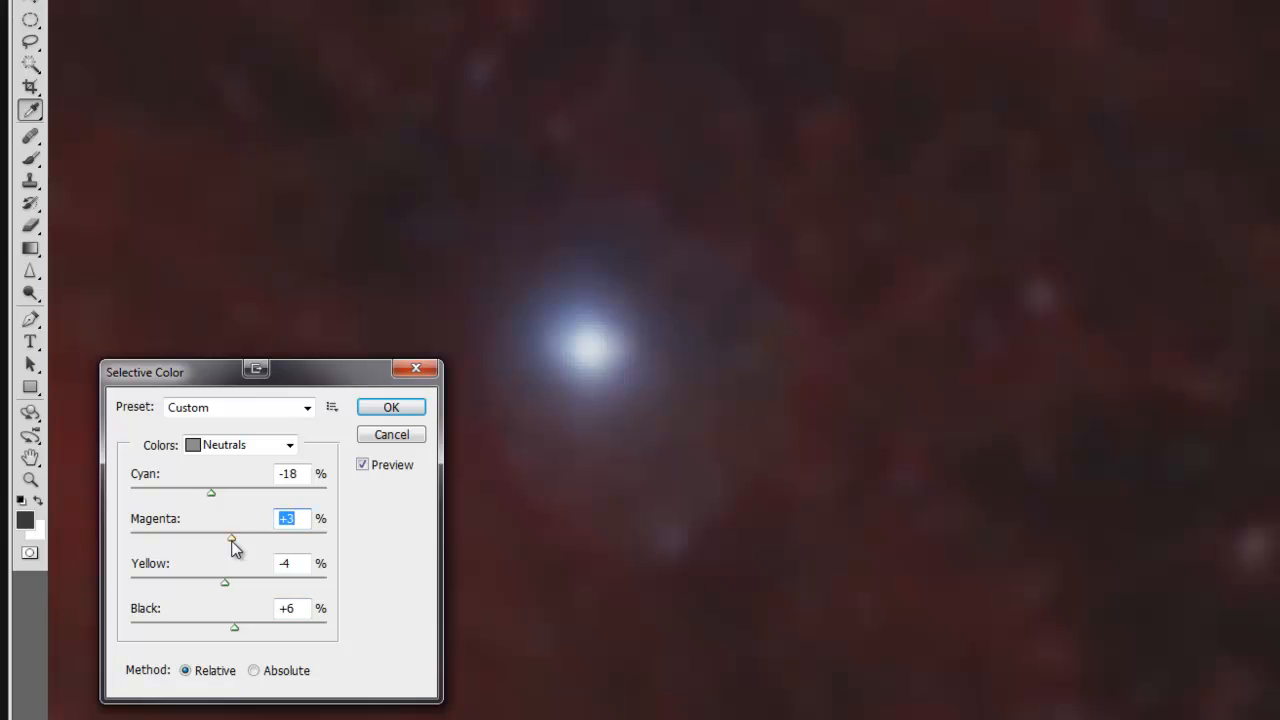
pyautogui.moveTo(213, 496)
pyautogui.mouseDown()
pyautogui.moveTo(236, 495)
pyautogui.moveTo(194, 492)
pyautogui.moveTo(212, 499)
pyautogui.mouseUp()
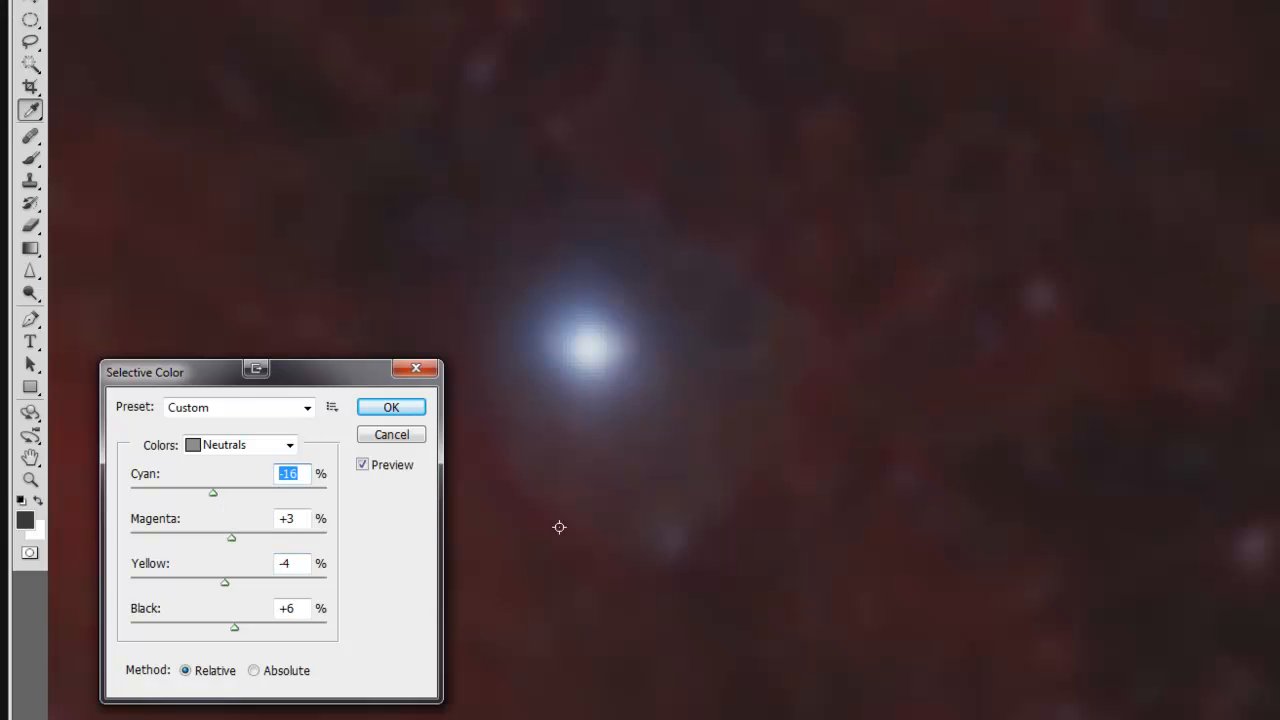
pyautogui.moveTo(234, 628); pyautogui.dragTo(242, 626)
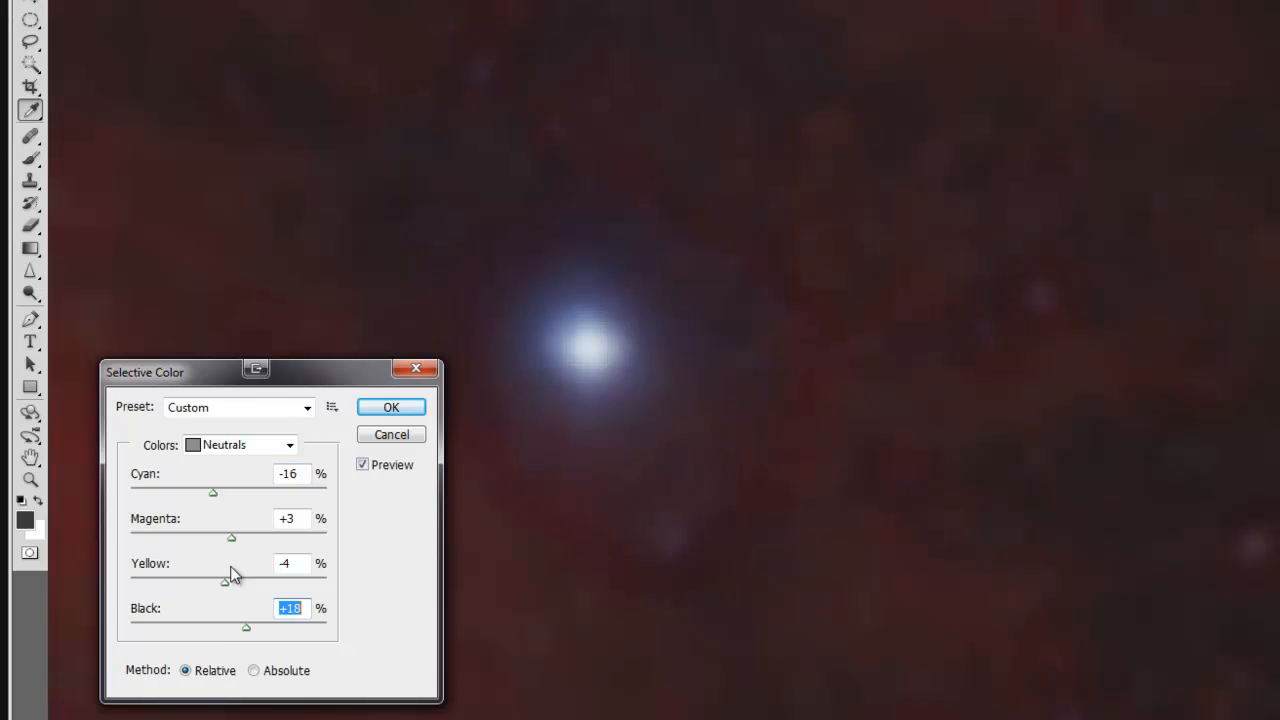
pyautogui.moveTo(211, 497)
pyautogui.mouseDown()
pyautogui.moveTo(222, 497)
pyautogui.moveTo(205, 496)
pyautogui.mouseUp()
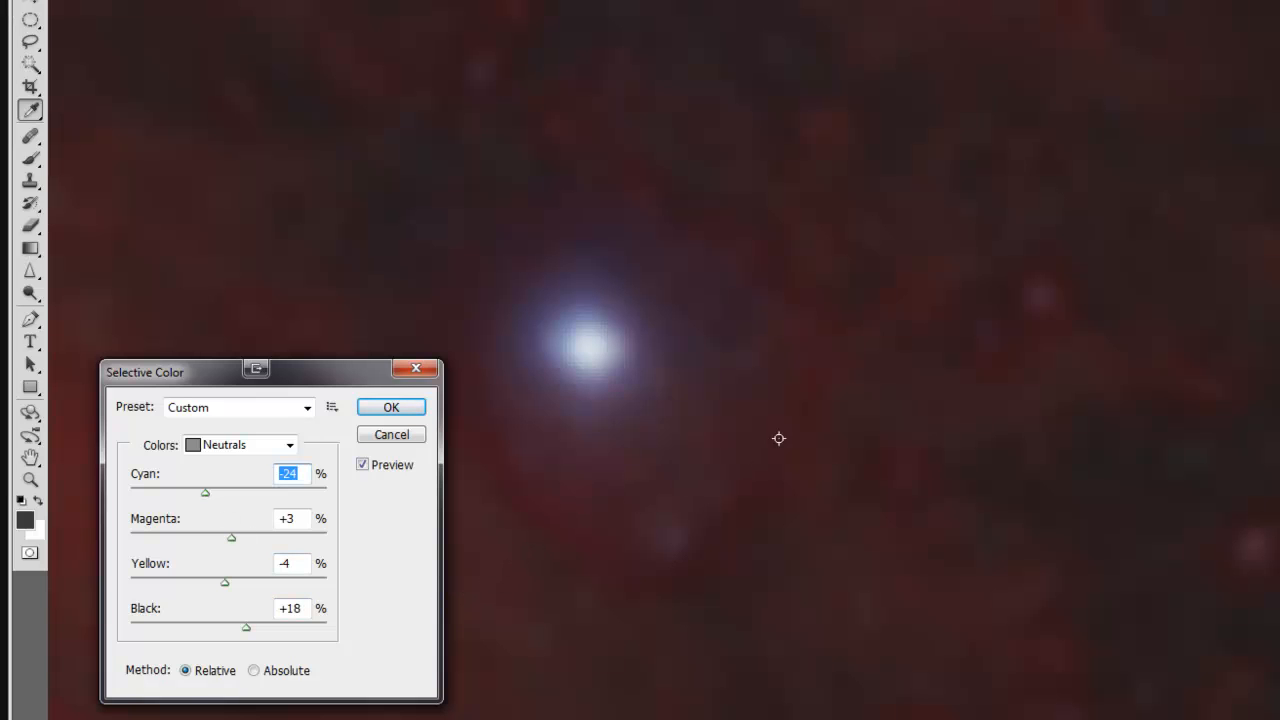
pyautogui.click(391, 408)
# Step: Apply Hue/Saturation to the selected halos with Lightness -2, lowering Saturation to about -37 and easing it back slightly
pyautogui.click(136, 0)
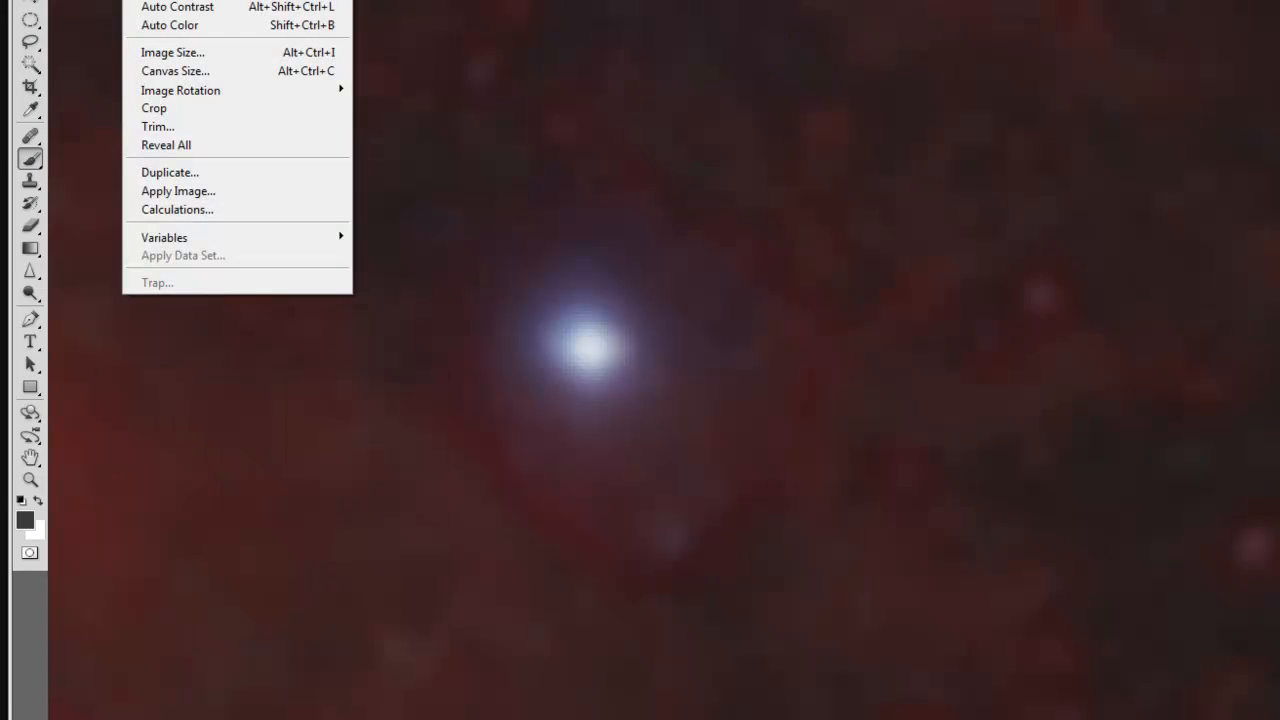
pyautogui.moveTo(190, 0)
pyautogui.click(452, 63)
pyautogui.moveTo(175, 476); pyautogui.dragTo(155, 473)
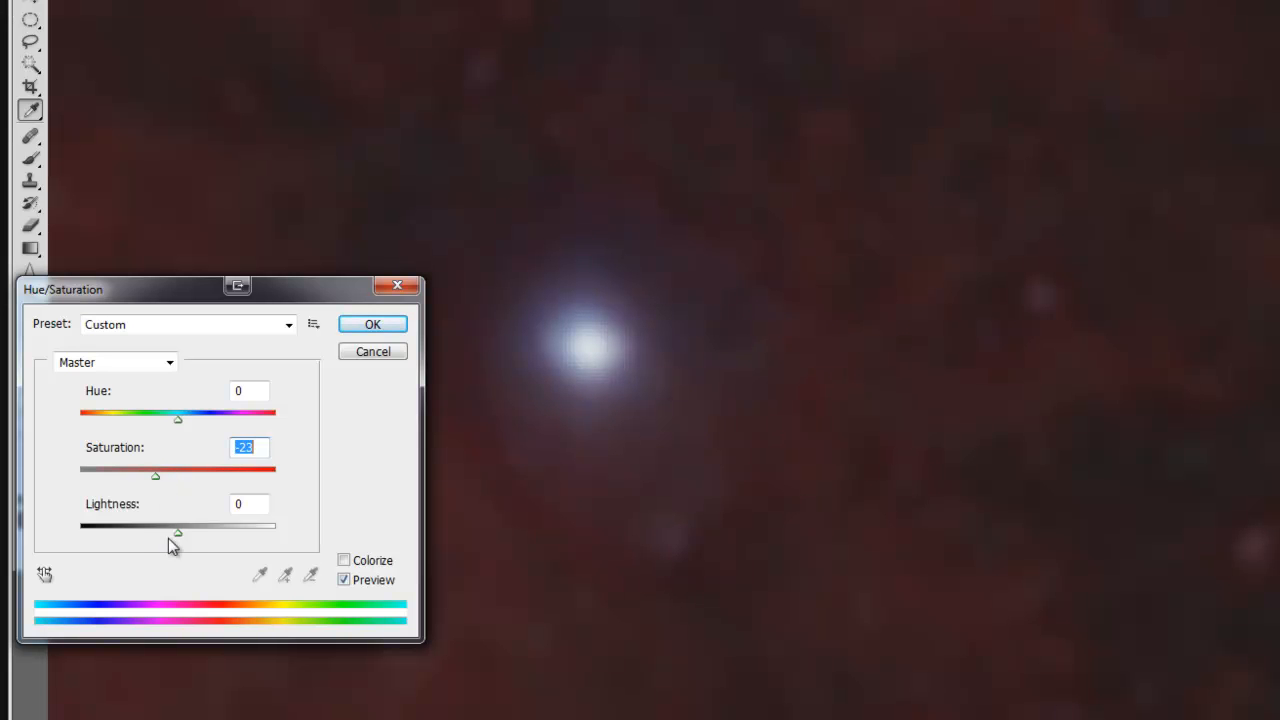
pyautogui.moveTo(175, 535)
pyautogui.mouseDown()
pyautogui.moveTo(164, 534)
pyautogui.moveTo(176, 534)
pyautogui.mouseUp()
pyautogui.moveTo(155, 476); pyautogui.dragTo(139, 476)
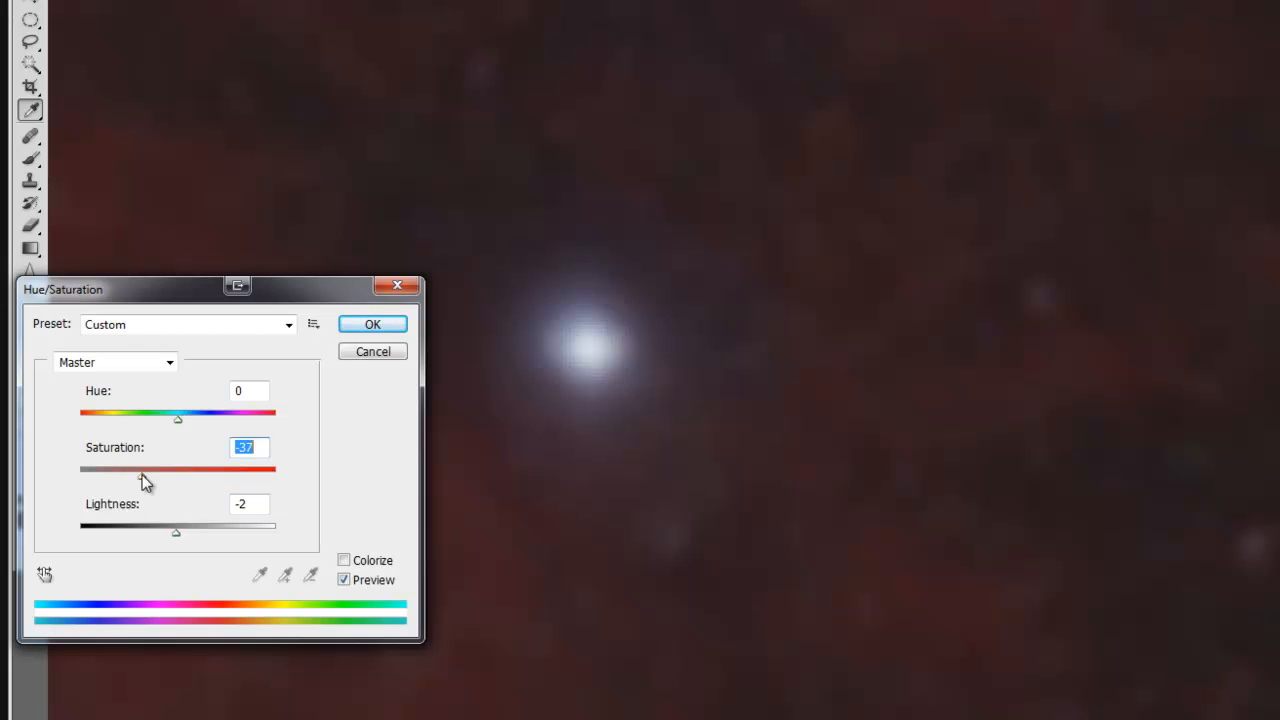
pyautogui.moveTo(141, 475); pyautogui.dragTo(145, 475)
pyautogui.click(372, 325)
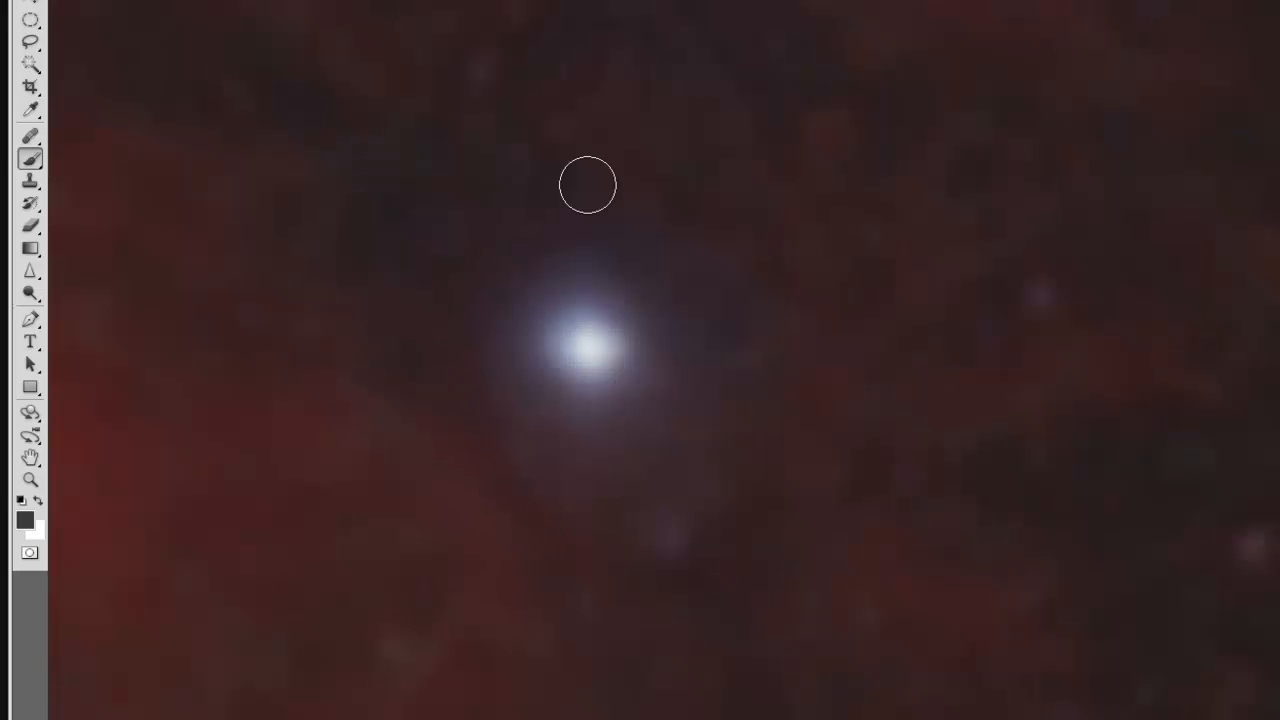
# Step: Compare the corrected halo around the bright star with the selection outline shown and hidden
pyautogui.hotkey('ctrl', 'h')
pyautogui.hotkey('ctrl', 'h')
pyautogui.hotkey('ctrl', 'h')
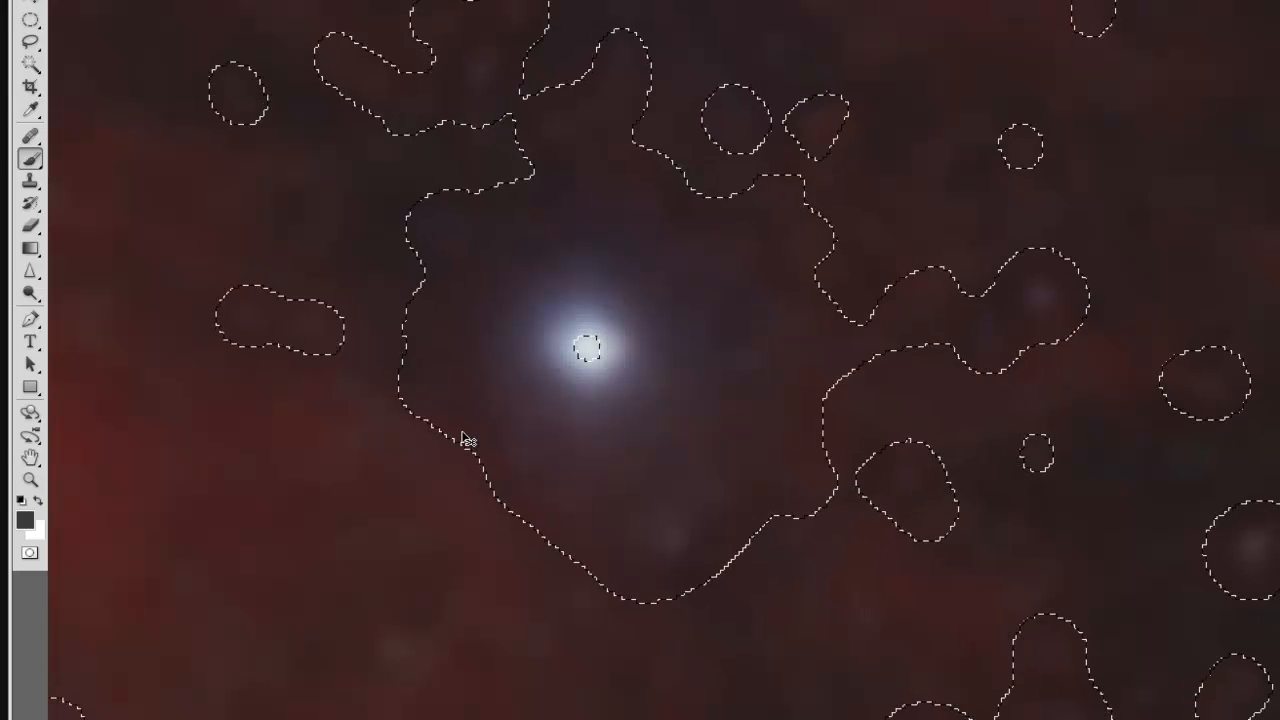
pyautogui.hotkey('ctrl', 'h')
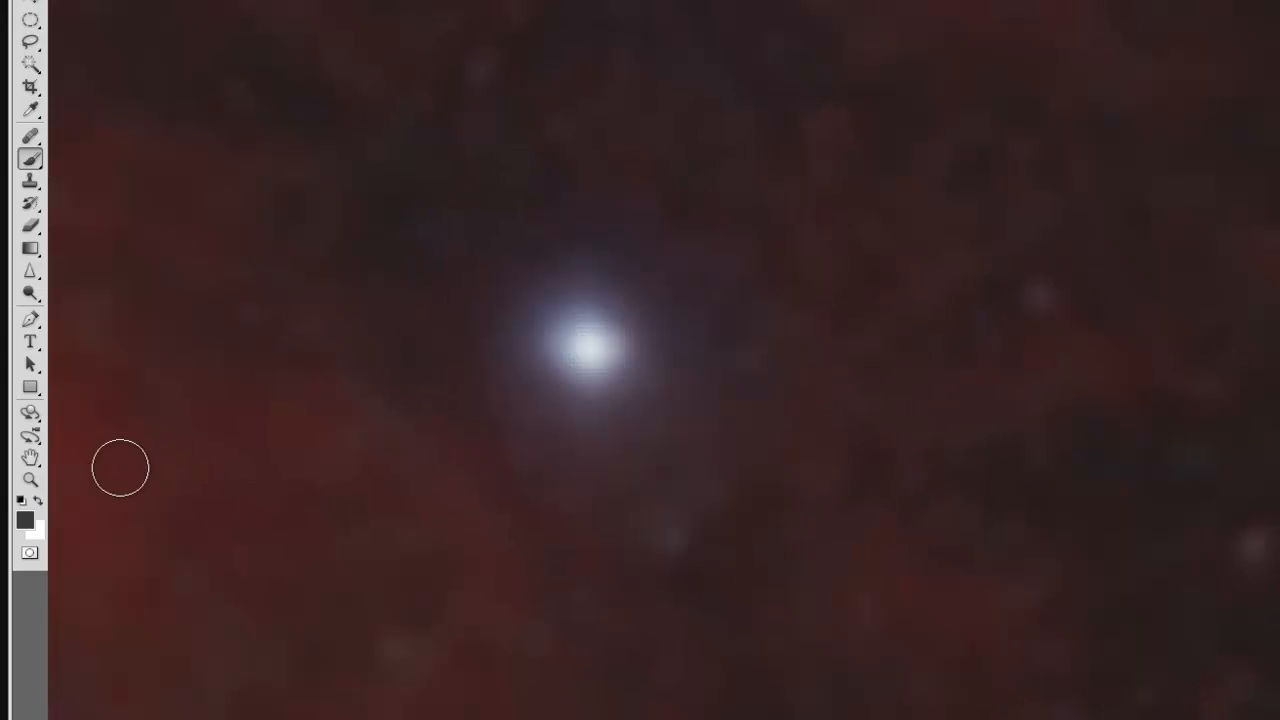
# Step: Choose the Healing Brush and sample a source area in the red nebula just below the bright star
pyautogui.click(33, 160)
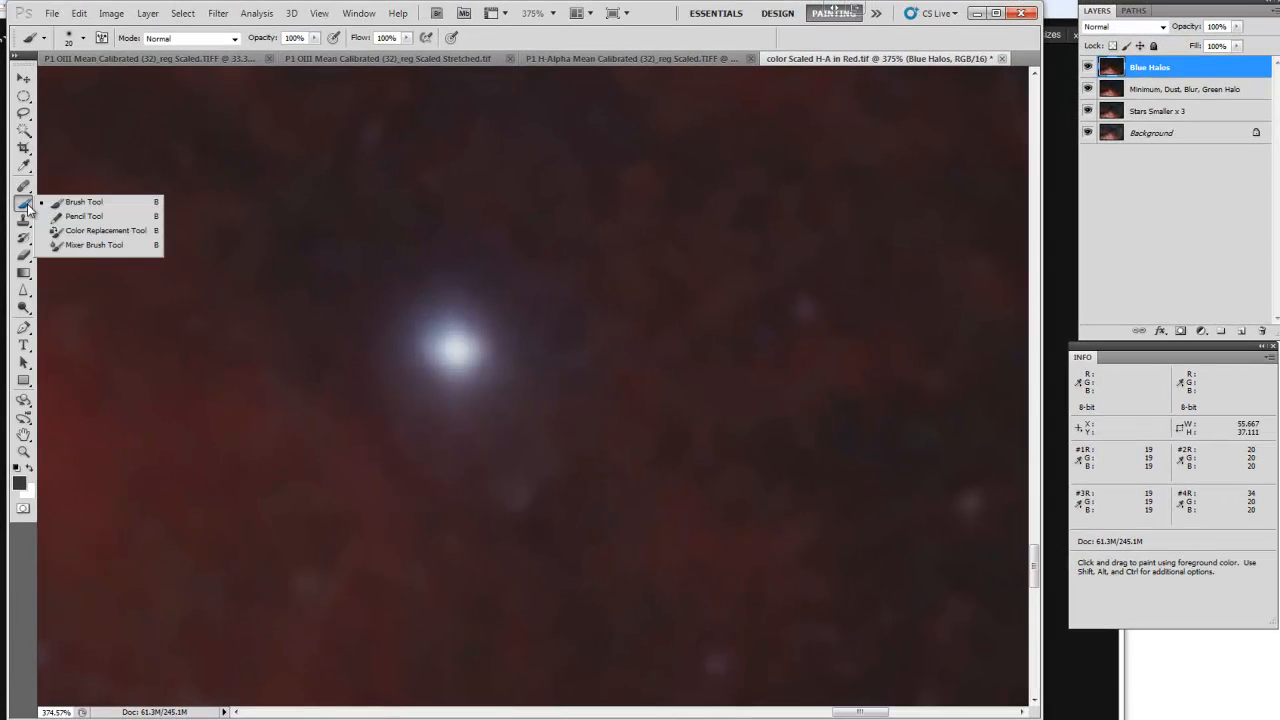
pyautogui.click(24, 186)
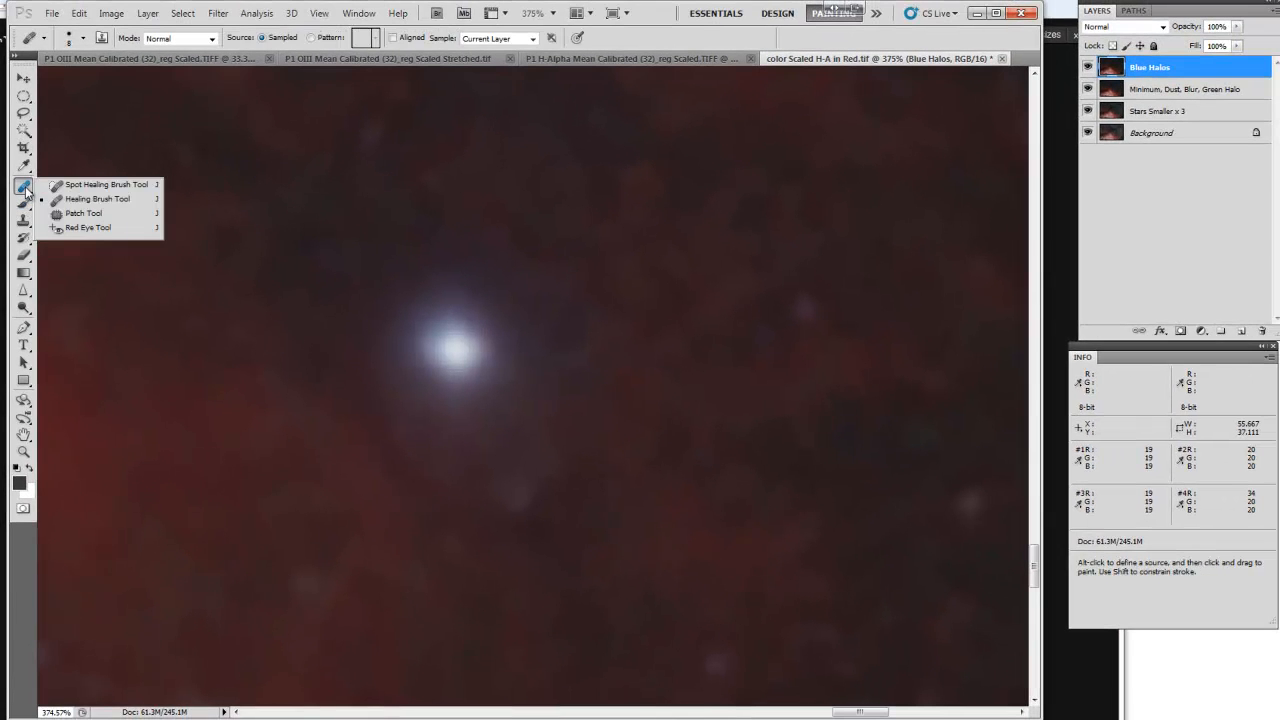
pyautogui.click(85, 205)
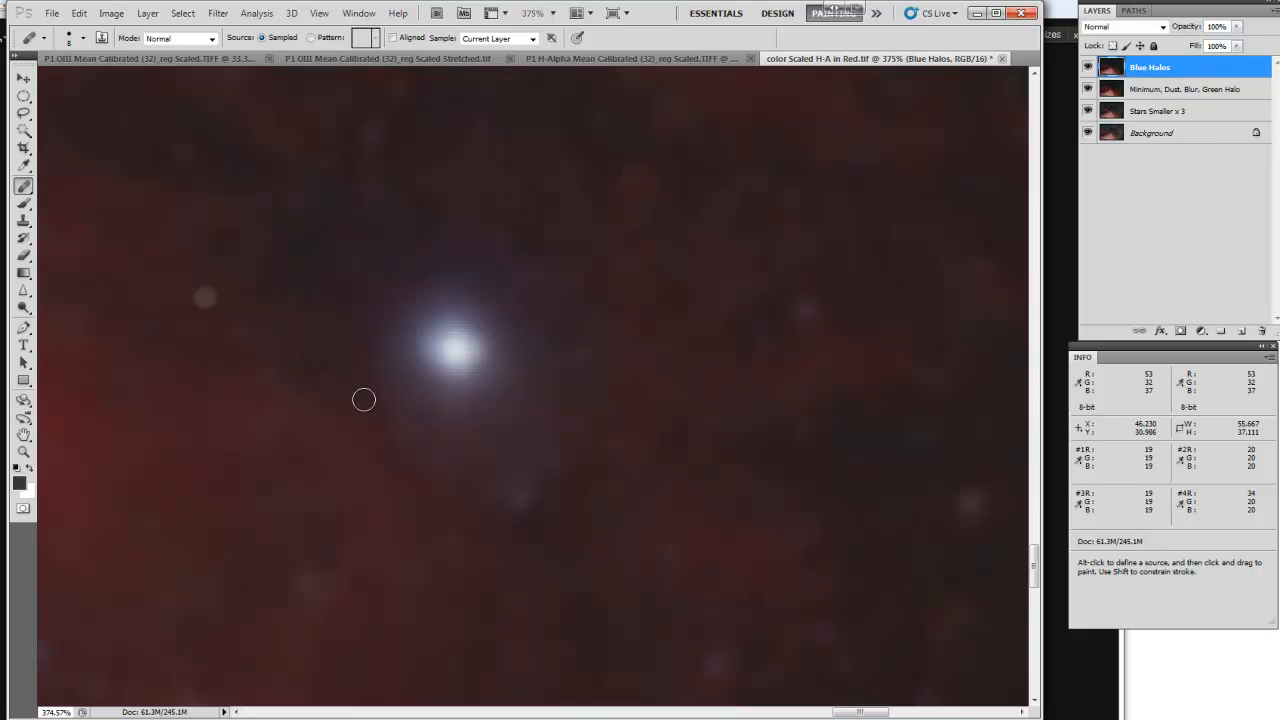
pyautogui.keyDown('alt'); pyautogui.click(353, 460); pyautogui.keyUp('alt')
# Step: Inspect the halo edge below the bright star up close, showing and hiding the selection outline
pyautogui.scroll(2, 434, 449)
pyautogui.scroll(2, 376, 488)
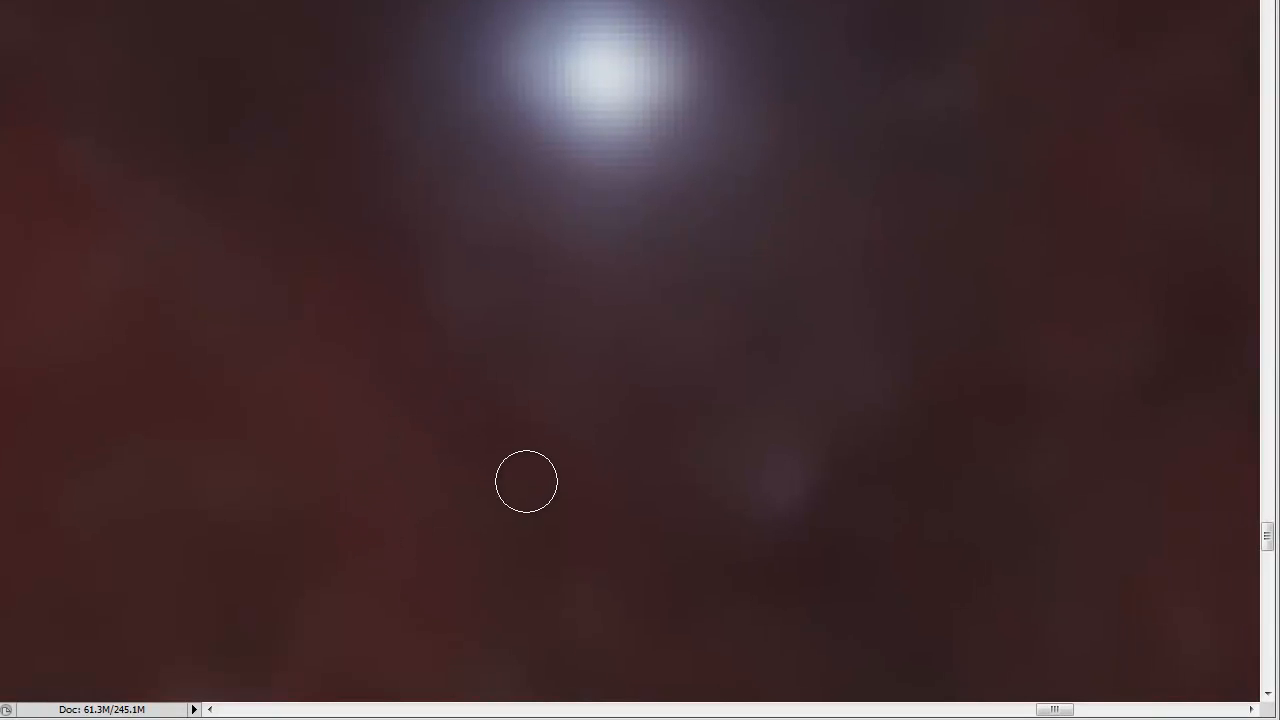
pyautogui.hotkey('ctrl', 'h')
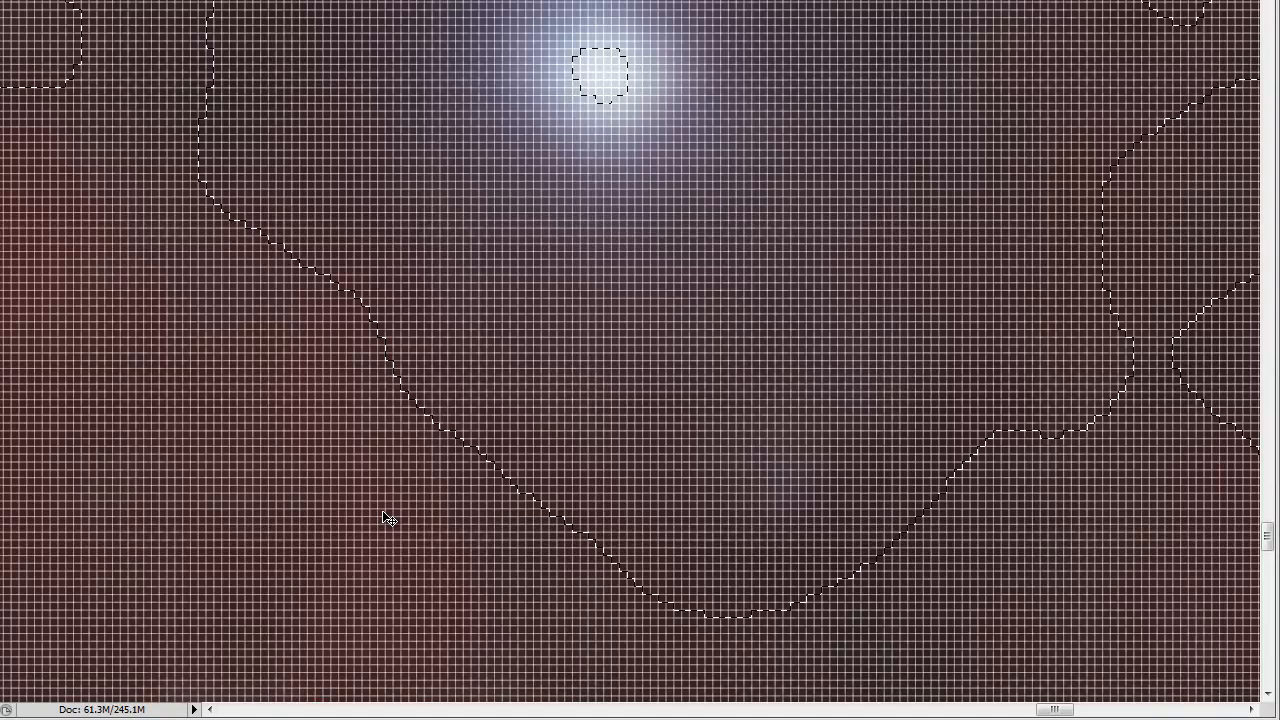
pyautogui.hotkey('ctrl', 'h')
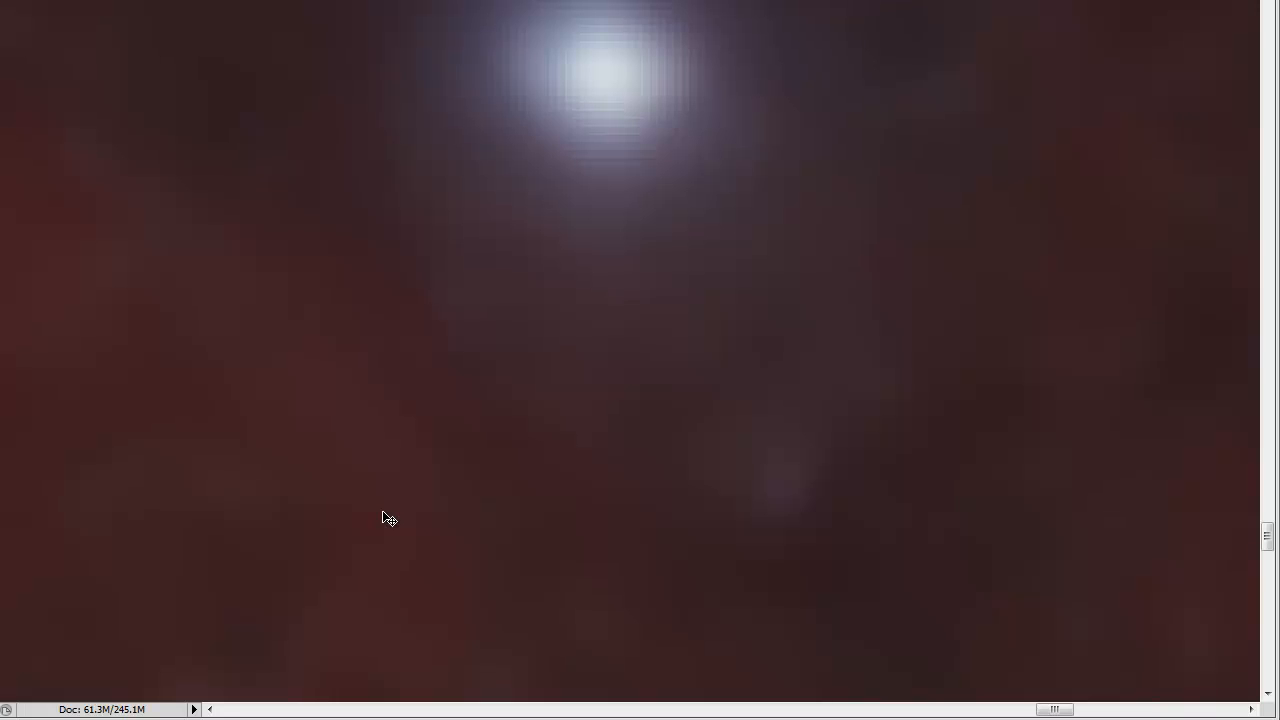
pyautogui.hotkey('ctrl', 'h')
pyautogui.hotkey('ctrl', 'h')
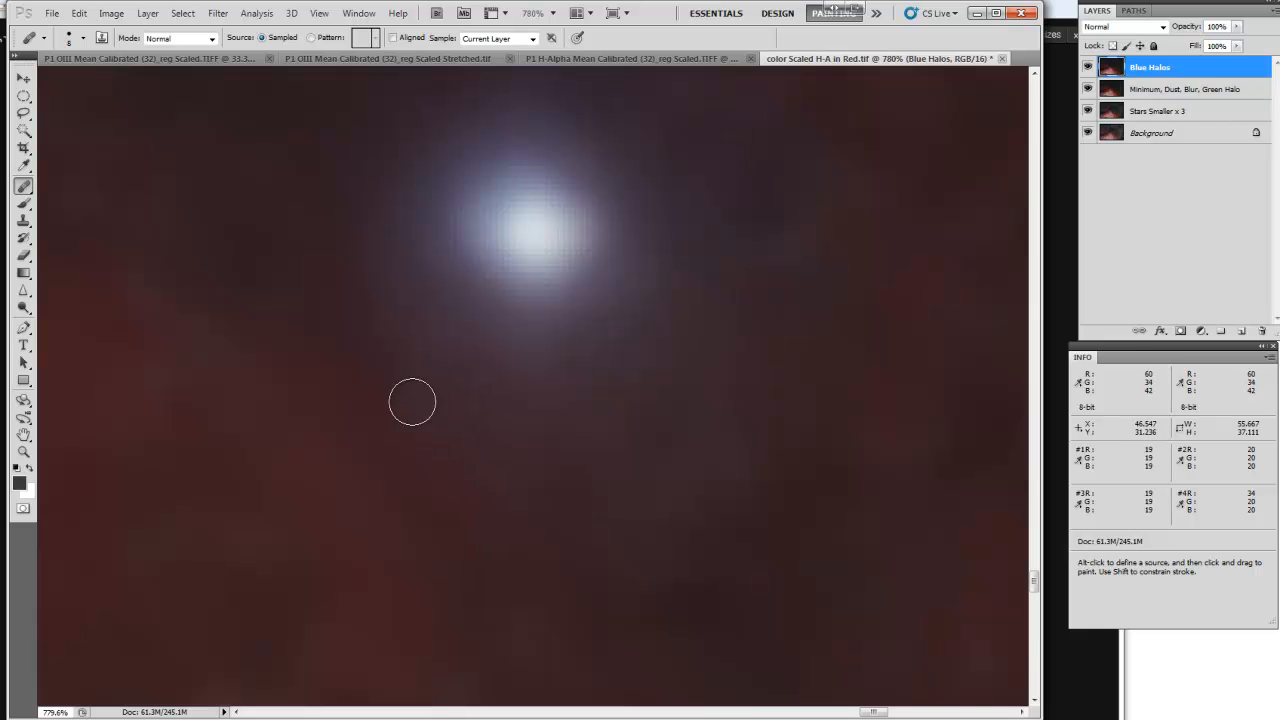
pyautogui.scroll(-2, 492, 496)
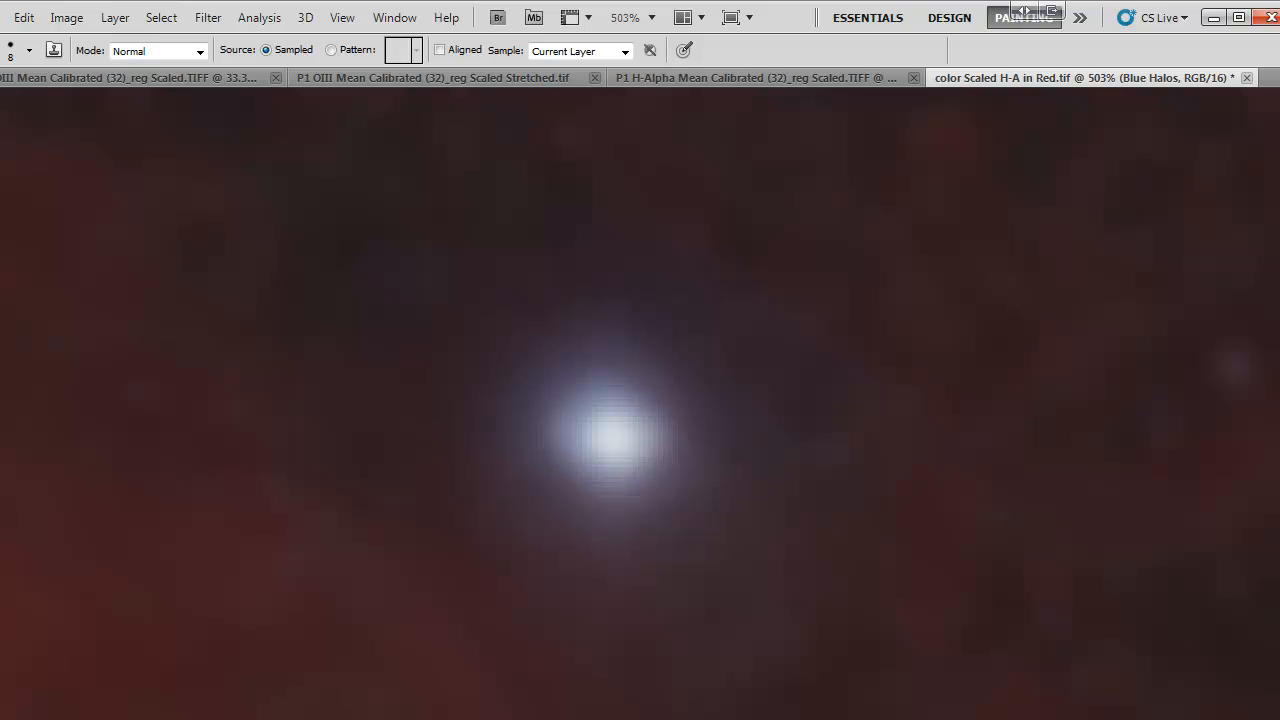
pyautogui.hotkey('ctrl', 'z')
# Step: Apply a Gaussian Blur with a 3.2-pixel radius to the selected star halos
pyautogui.click(66, 18)
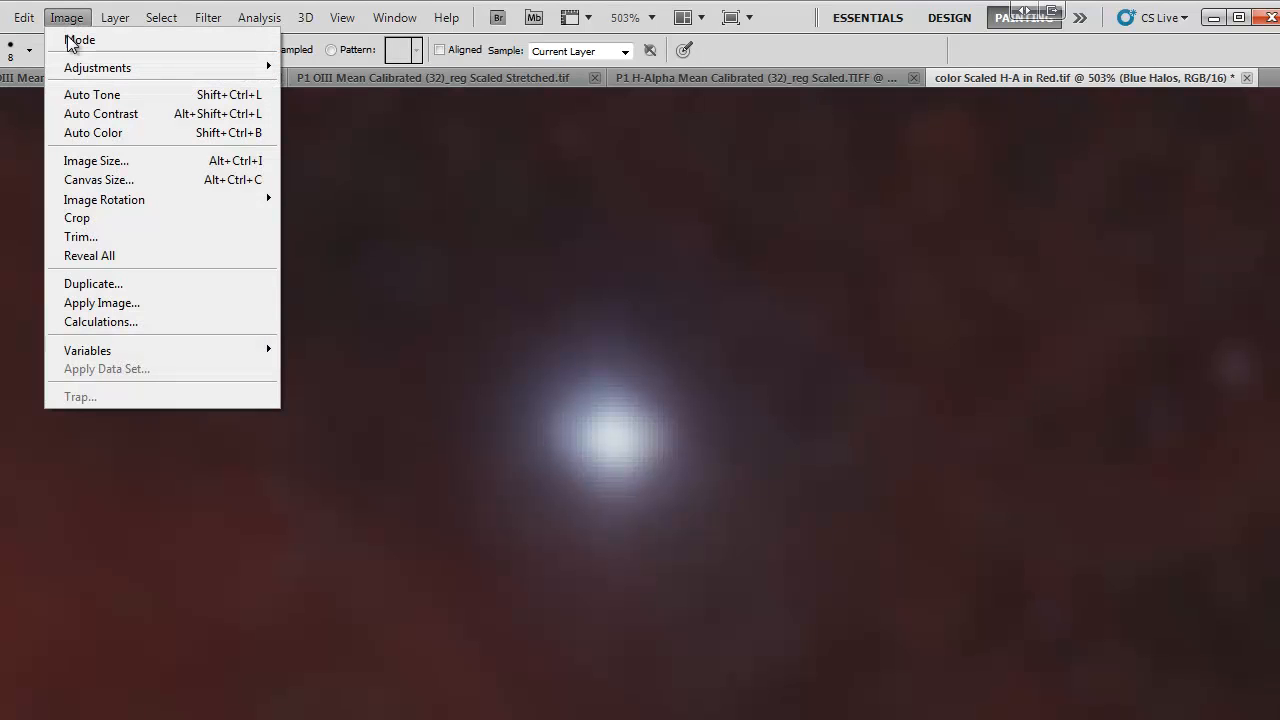
pyautogui.moveTo(207, 22)
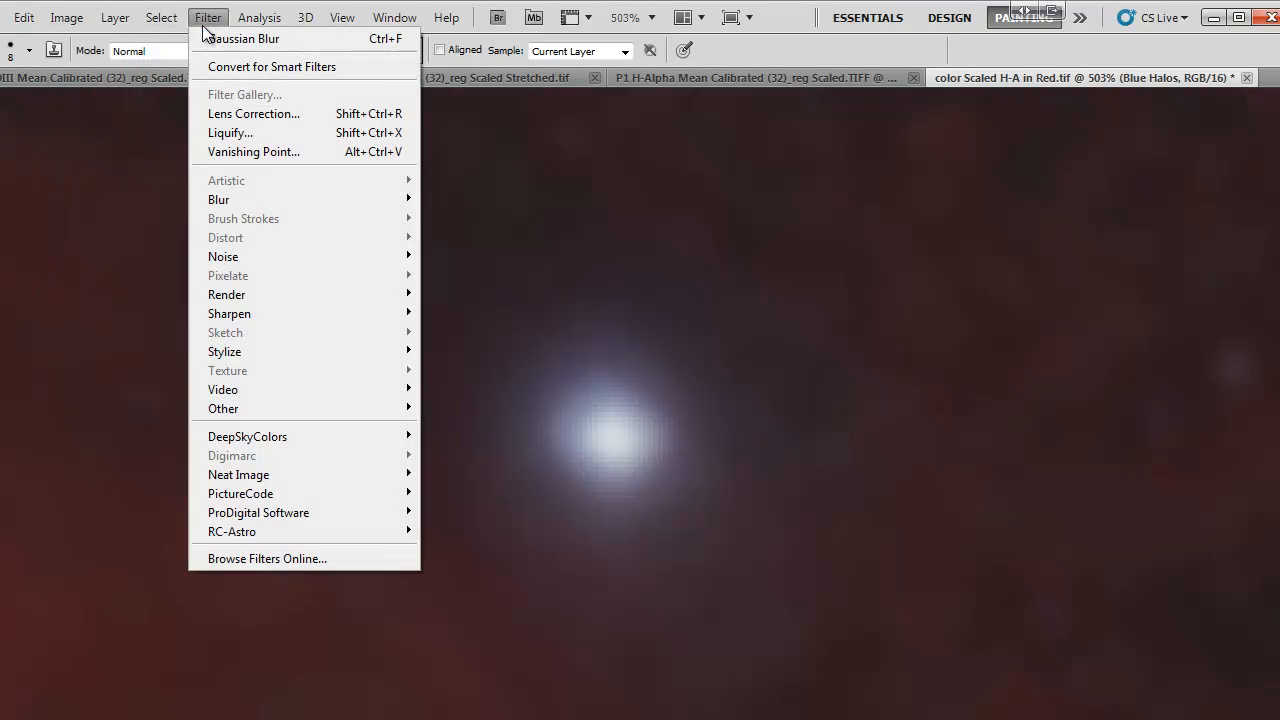
pyautogui.moveTo(254, 199)
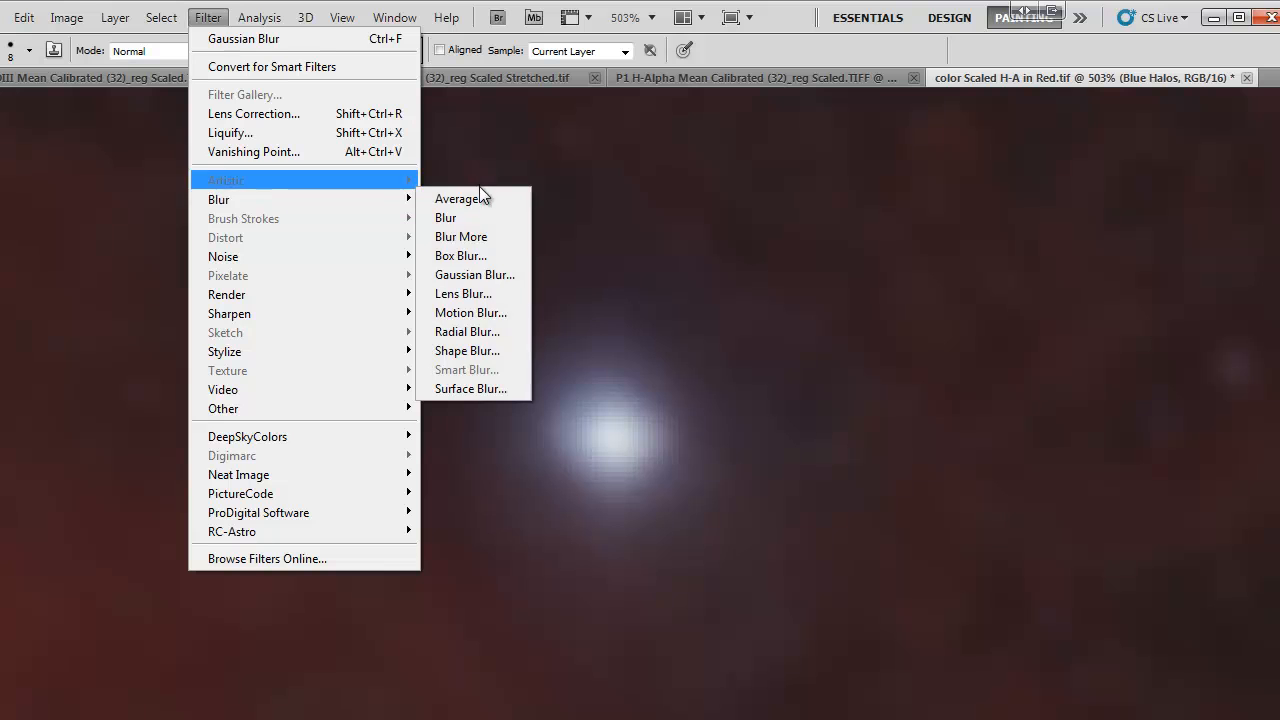
pyautogui.click(487, 281)
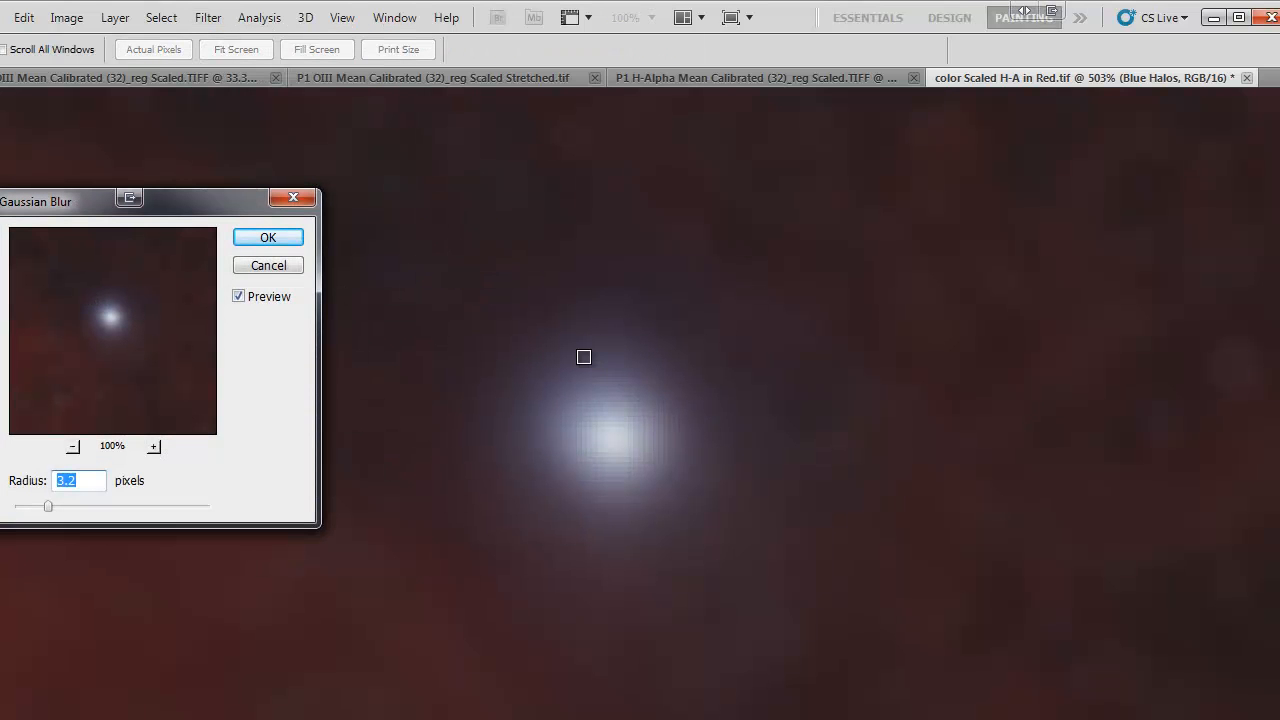
pyautogui.moveTo(238, 67); pyautogui.dragTo(239, 429)
pyautogui.click(277, 476)
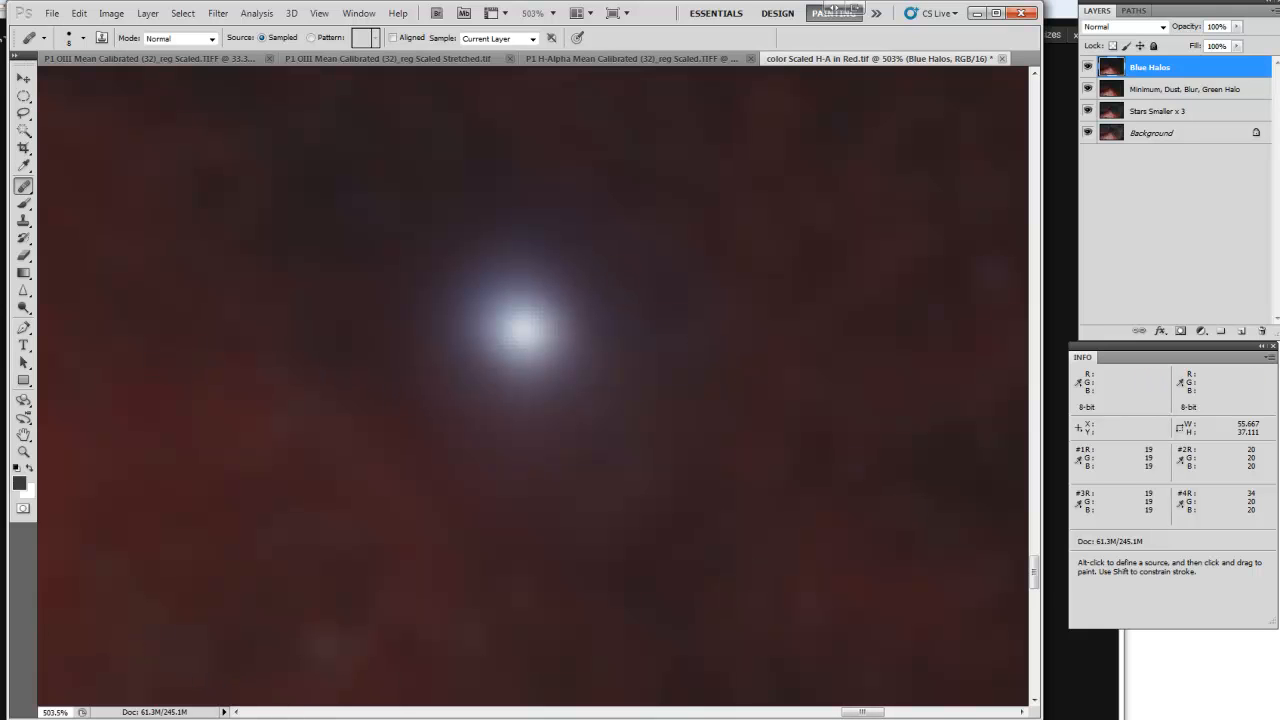
# Step: Examine another pair of stars, comparing their halos before and after the correction
pyautogui.scroll(10, 533, 387)
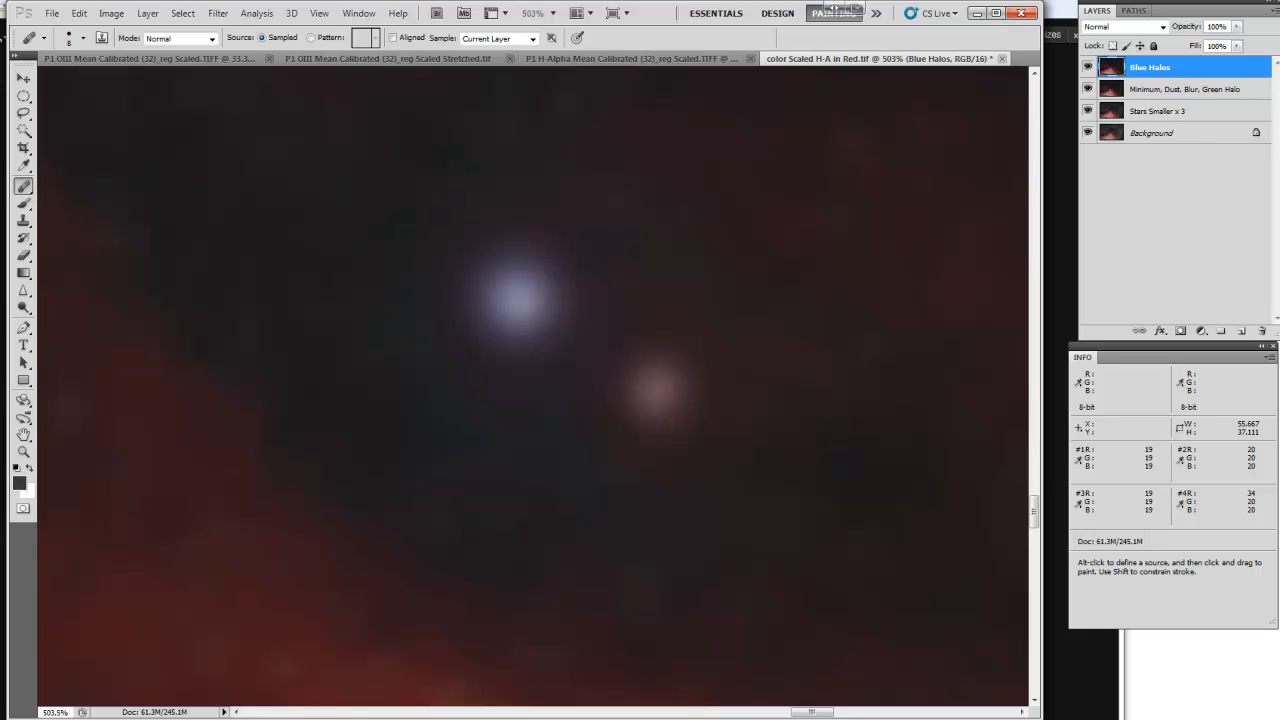
pyautogui.hotkey('ctrl', 'z')
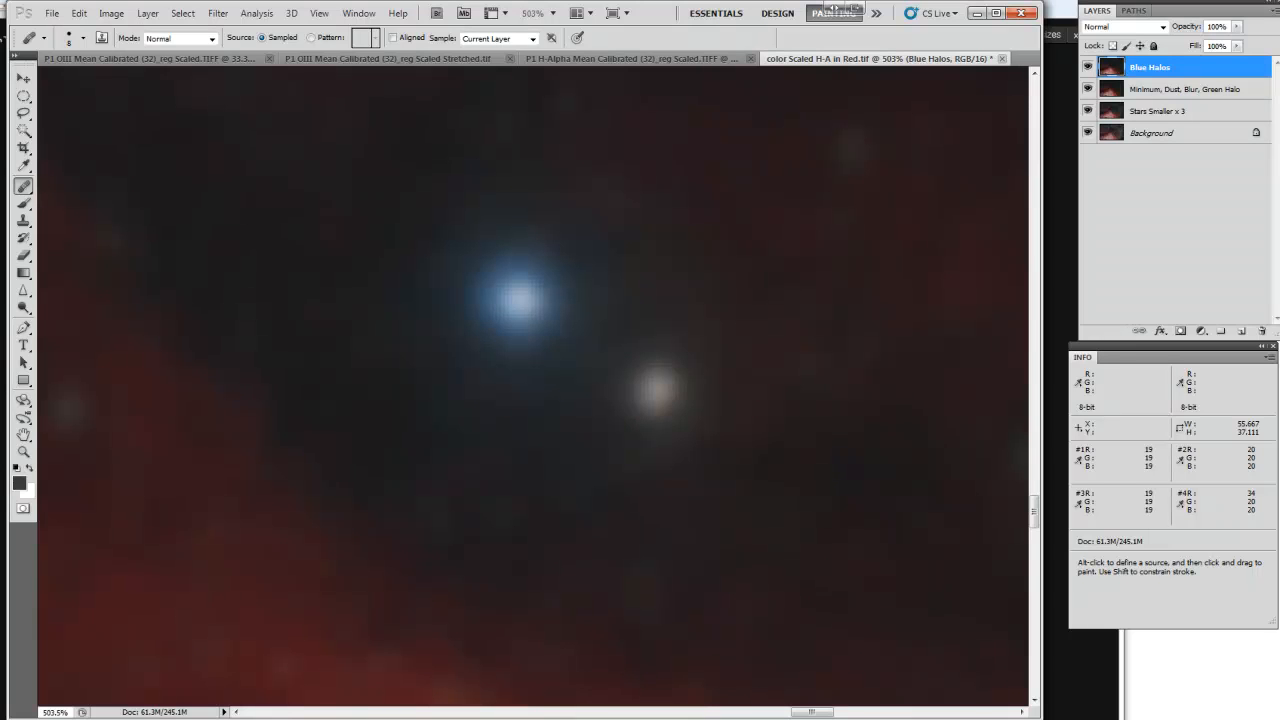
pyautogui.hotkey('ctrl', 'z')
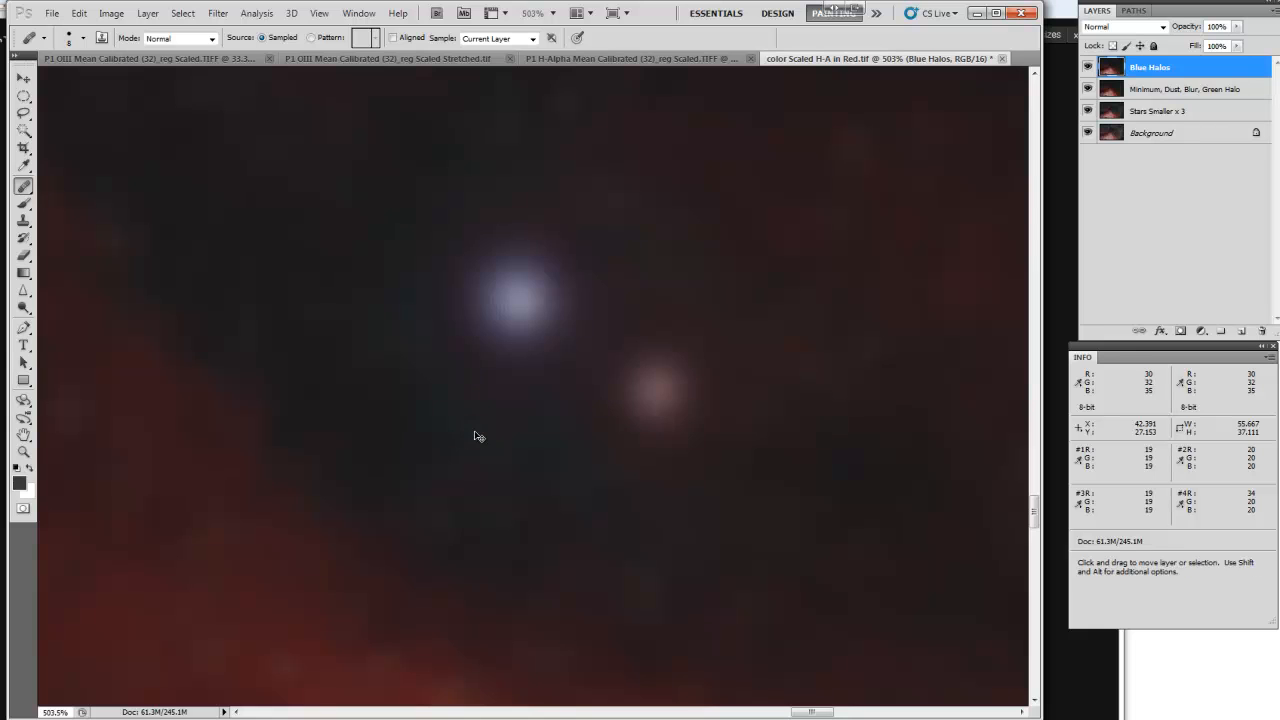
# Step: Deselect the star selection and add a black, hide-all layer mask to the Blue Halos layer
pyautogui.hotkey('ctrl', '0')
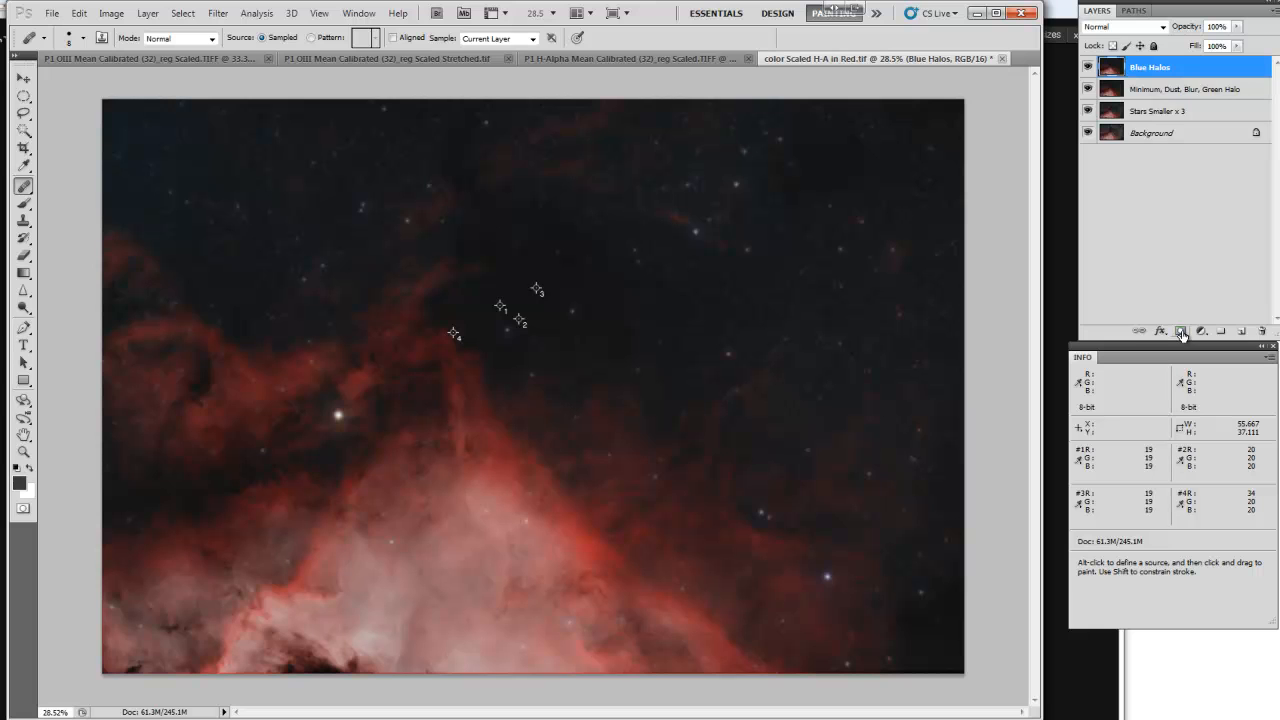
pyautogui.press('alt')
pyautogui.click(180, 13)
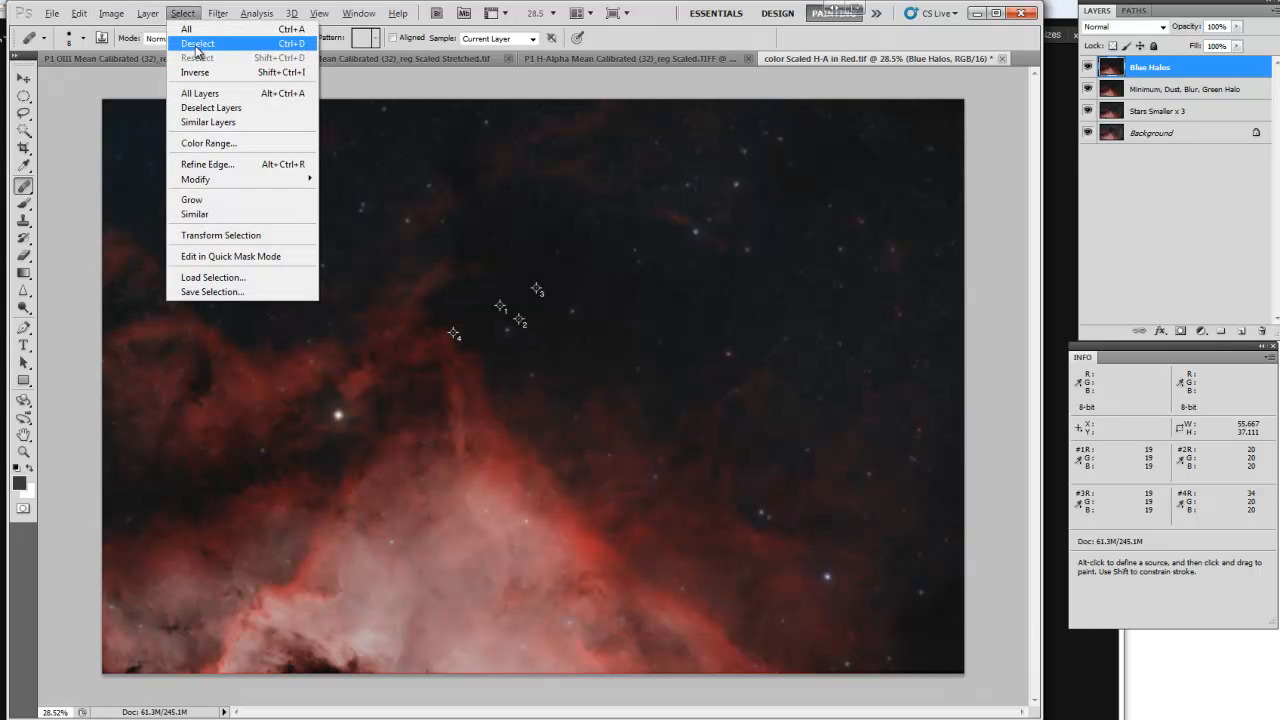
pyautogui.click(197, 43)
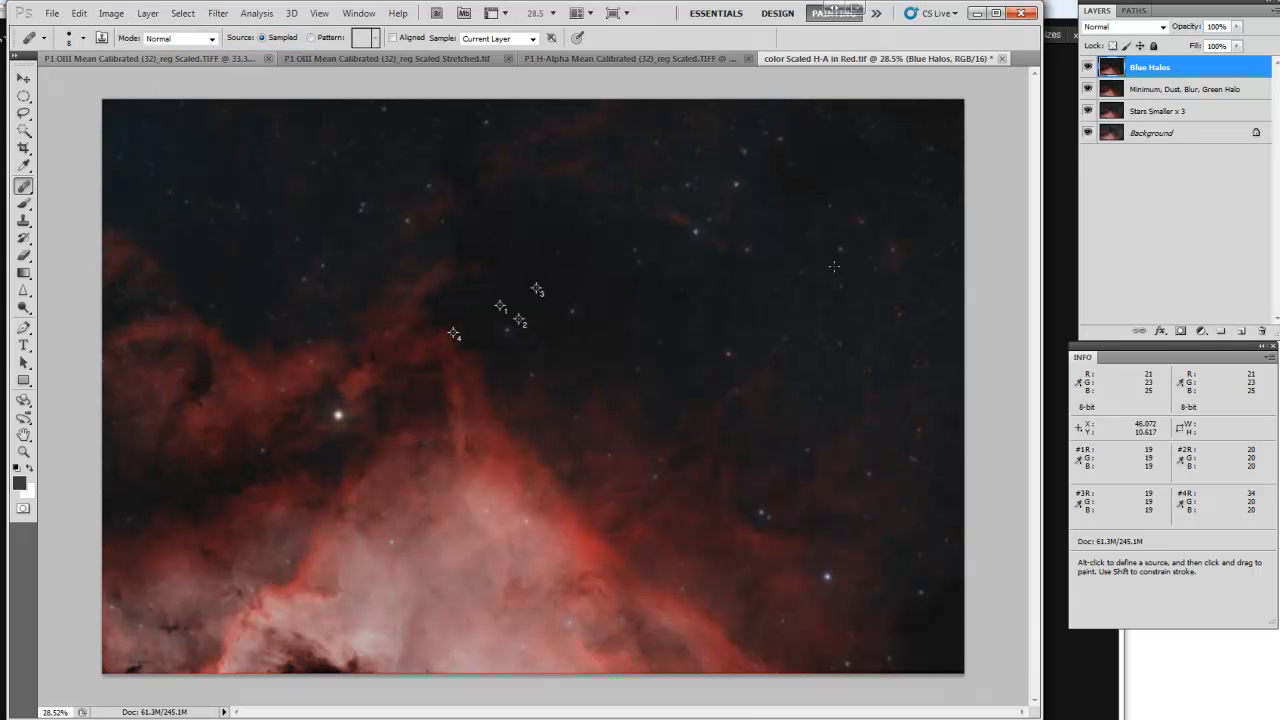
pyautogui.keyDown('alt'); pyautogui.click(1181, 331); pyautogui.keyUp('alt')
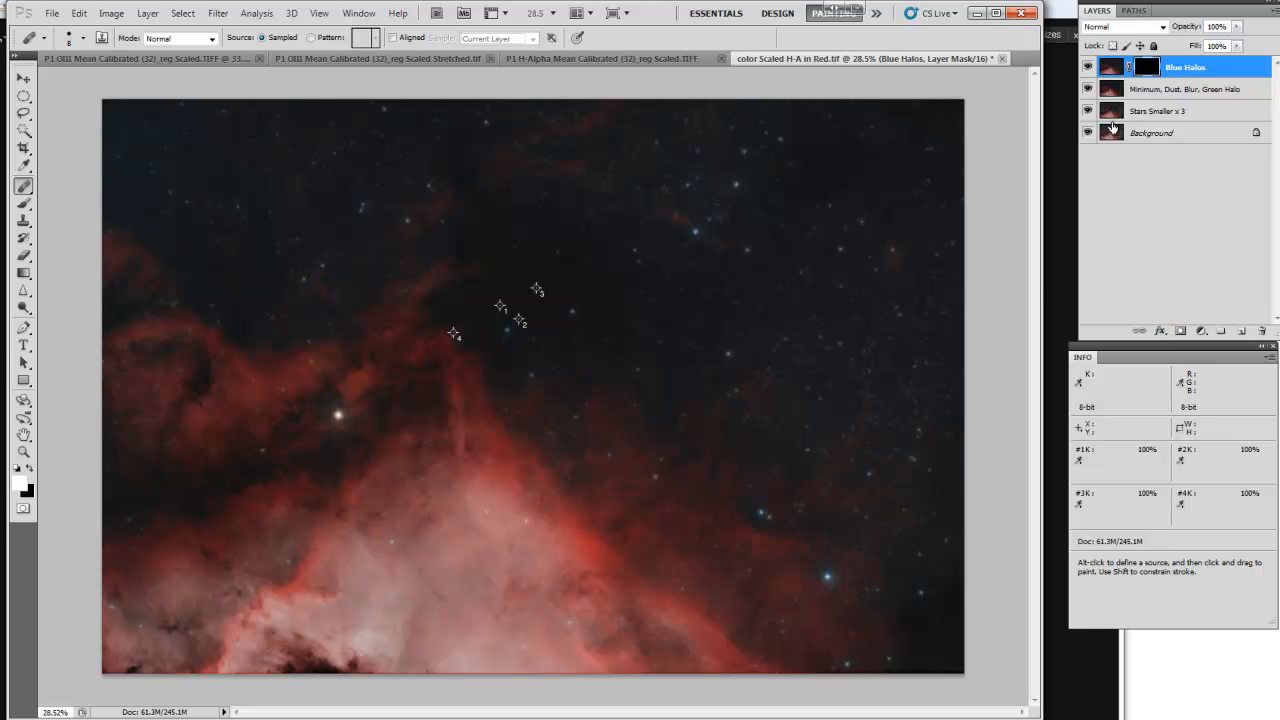
# Step: Compare the image with and without the Blue Halos layer mask by repeatedly disabling and enabling the mask
pyautogui.keyDown('shift'); pyautogui.click(1155, 69); pyautogui.keyUp('shift')
pyautogui.keyDown('shift'); pyautogui.click(1155, 69); pyautogui.keyUp('shift')
pyautogui.keyDown('shift'); pyautogui.click(1148, 68); pyautogui.keyUp('shift')
pyautogui.keyDown('shift'); pyautogui.click(1148, 68); pyautogui.keyUp('shift')
pyautogui.keyDown('shift'); pyautogui.click(1148, 68); pyautogui.keyUp('shift')
pyautogui.keyDown('shift'); pyautogui.click(1148, 68); pyautogui.keyUp('shift')
pyautogui.keyDown('shift'); pyautogui.click(1148, 68); pyautogui.keyUp('shift')
pyautogui.keyDown('shift'); pyautogui.click(1148, 68); pyautogui.keyUp('shift')
pyautogui.keyDown('shift'); pyautogui.click(1148, 68); pyautogui.keyUp('shift')
pyautogui.click(111, 13)
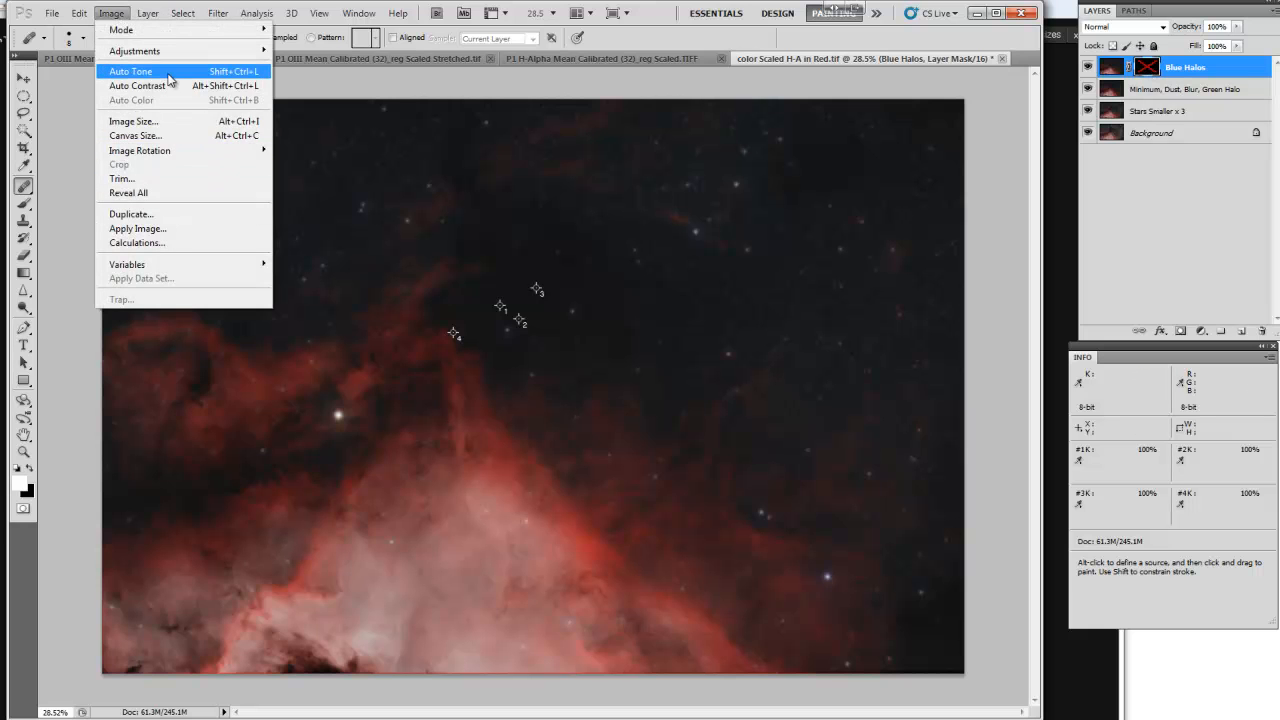
pyautogui.moveTo(230, 50)
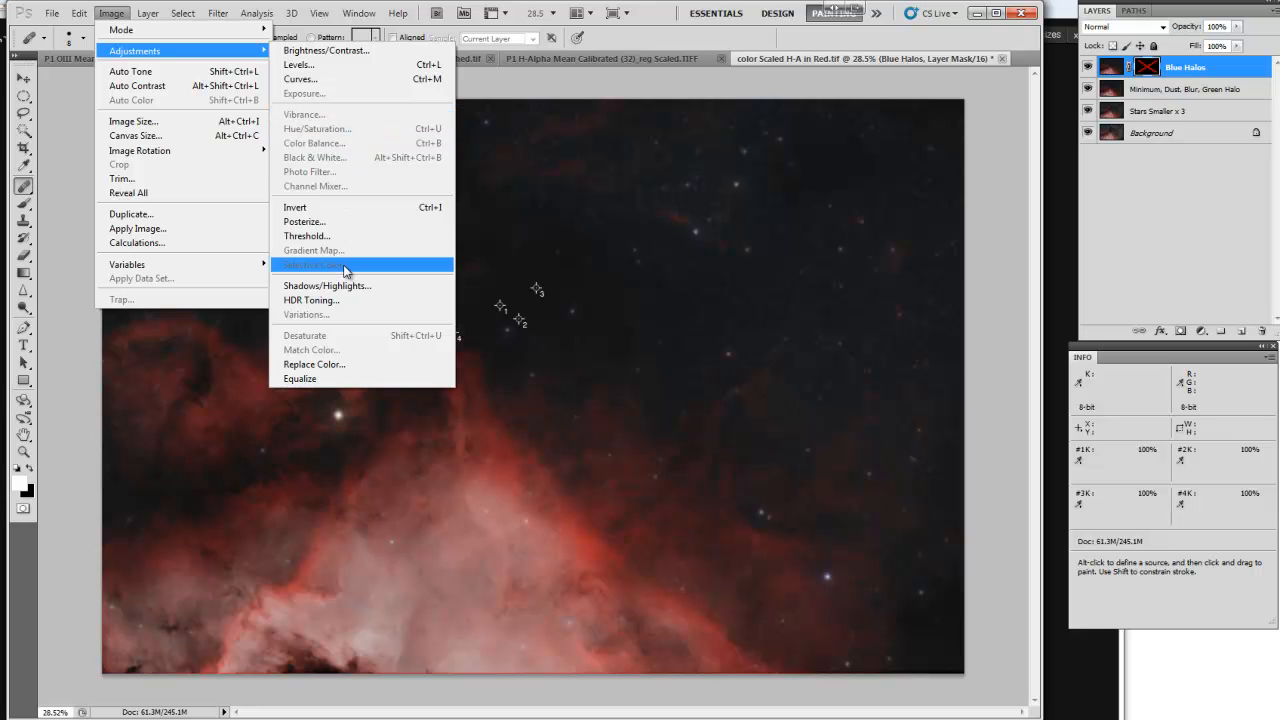
pyautogui.press('Escape')
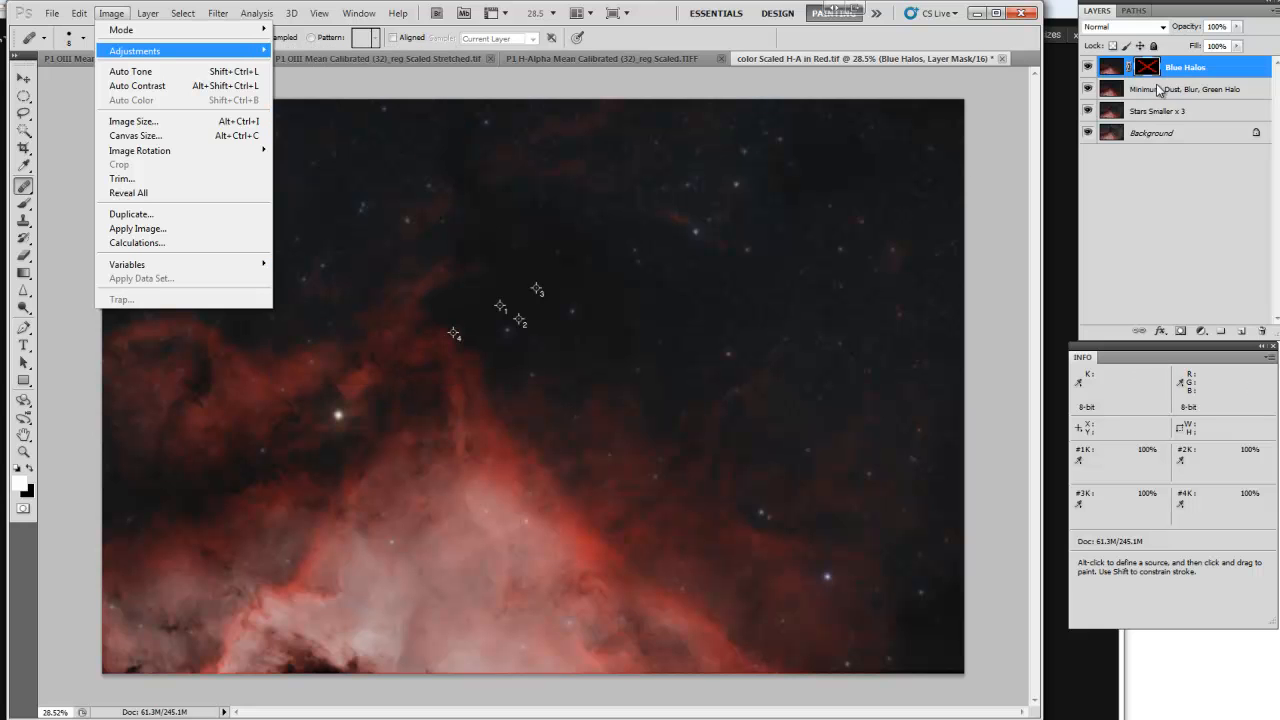
# Step: Apply Selective Color to the Blue Halos layer's image, setting magentas to cyan +100% and magenta -100%, comparing with the preview off
pyautogui.click(1112, 69)
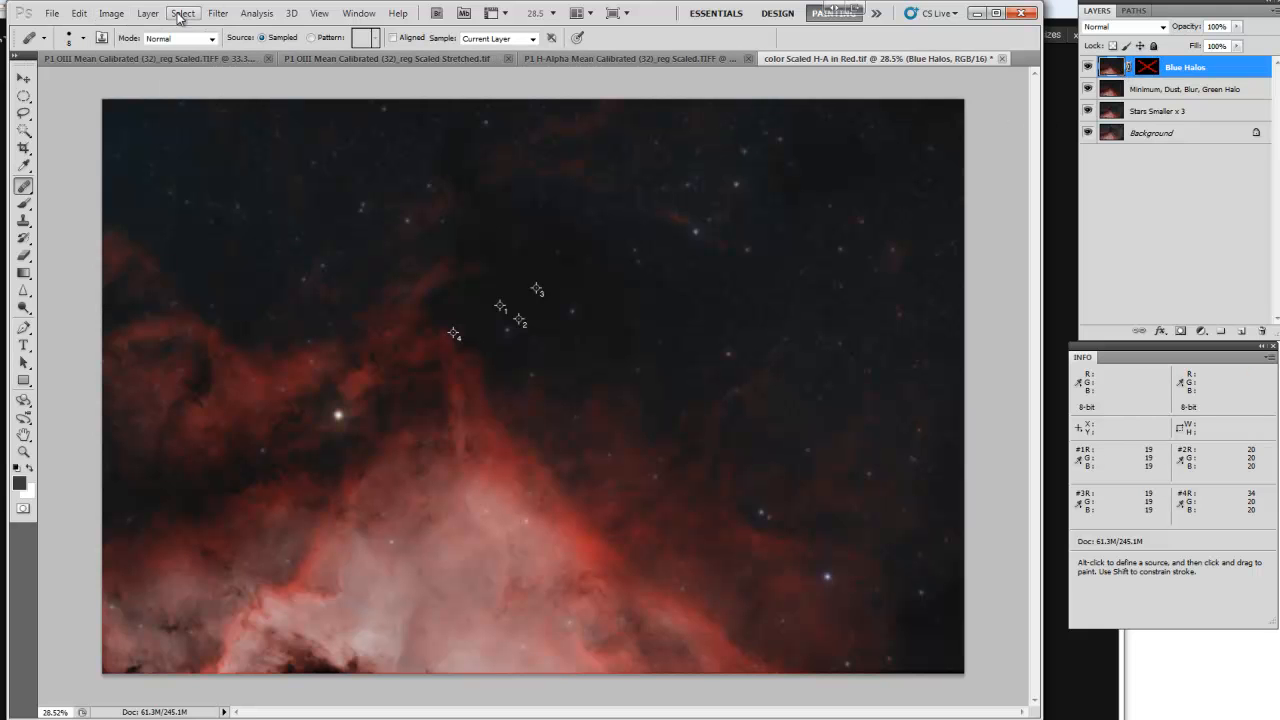
pyautogui.click(111, 13)
pyautogui.moveTo(136, 55)
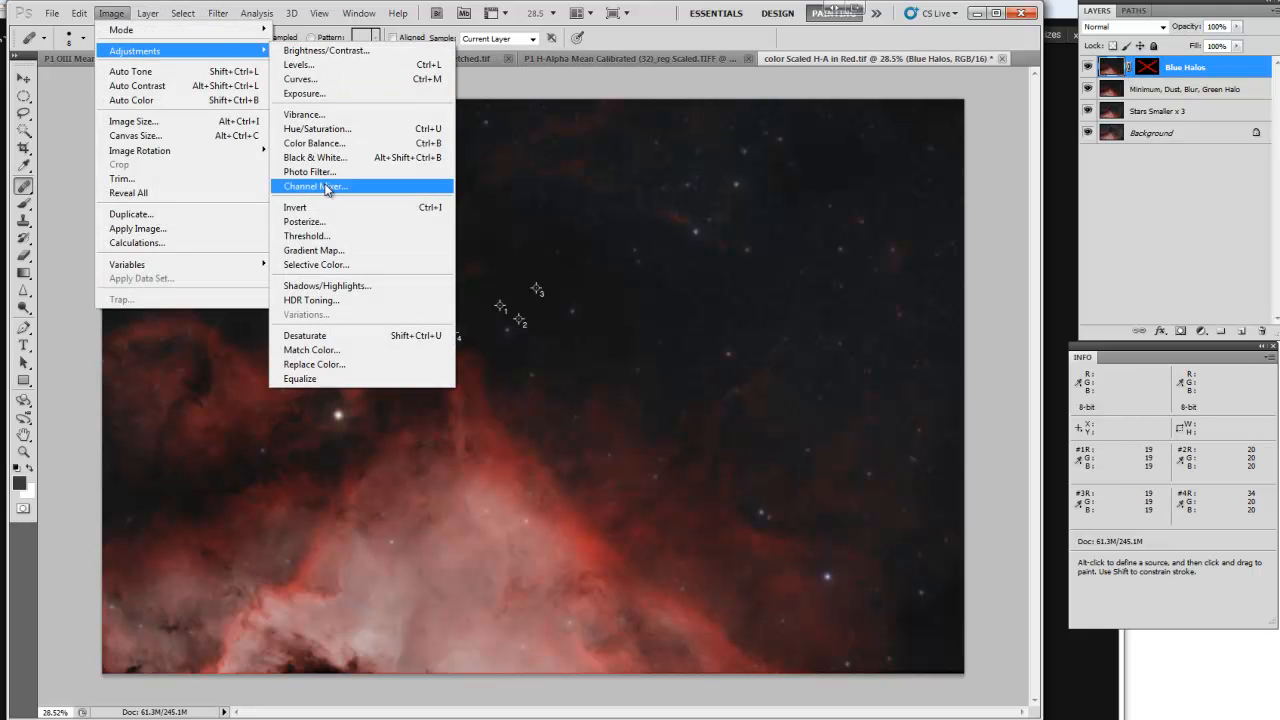
pyautogui.click(343, 265)
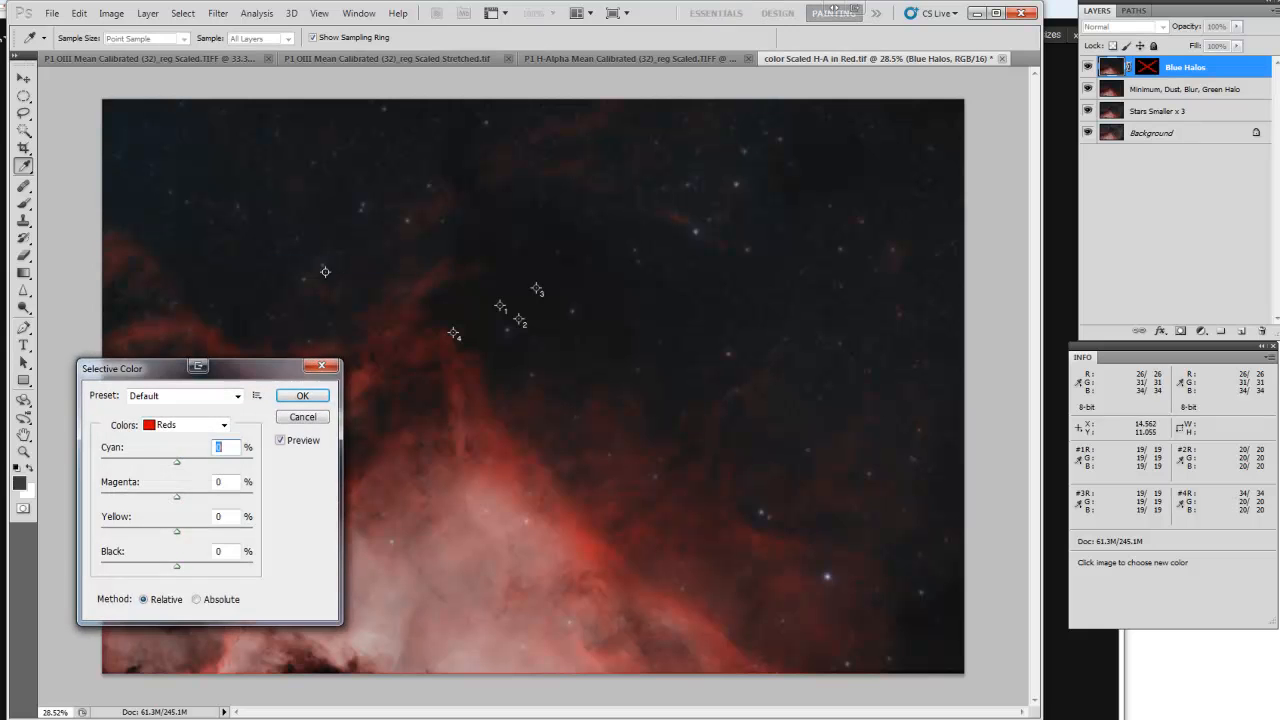
pyautogui.click(220, 426)
pyautogui.click(198, 512)
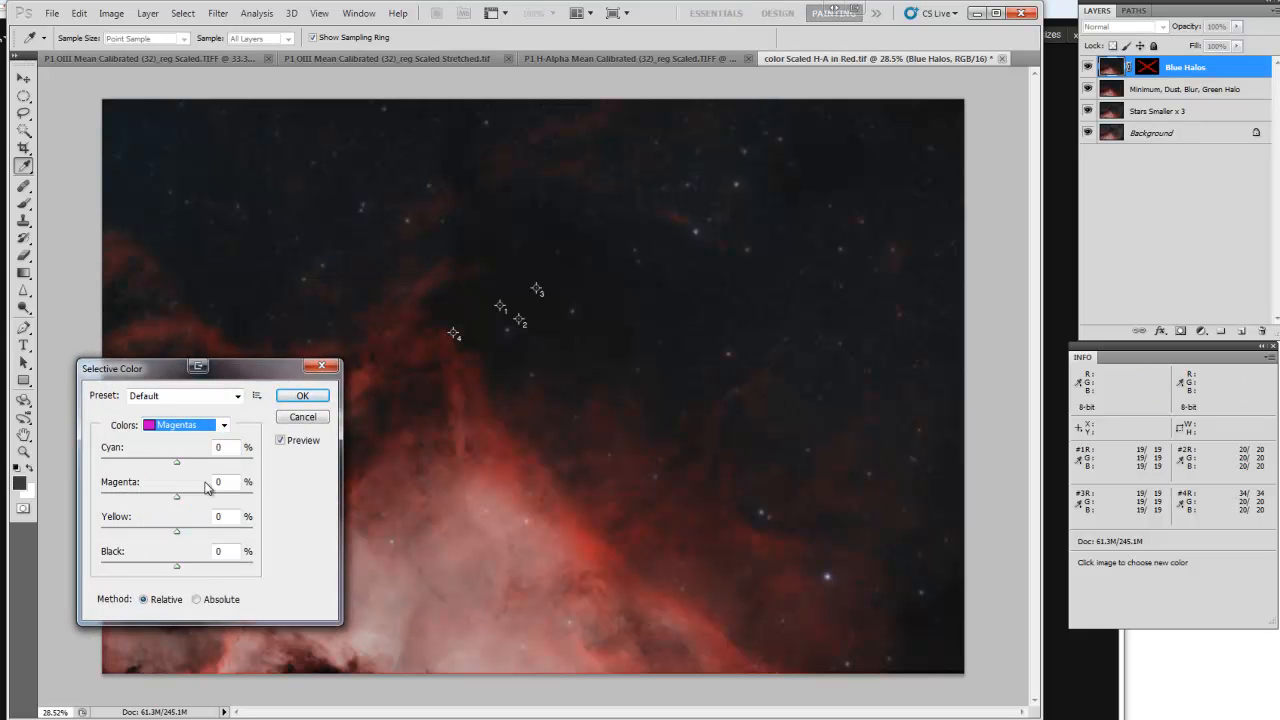
pyautogui.moveTo(177, 500); pyautogui.dragTo(70, 505)
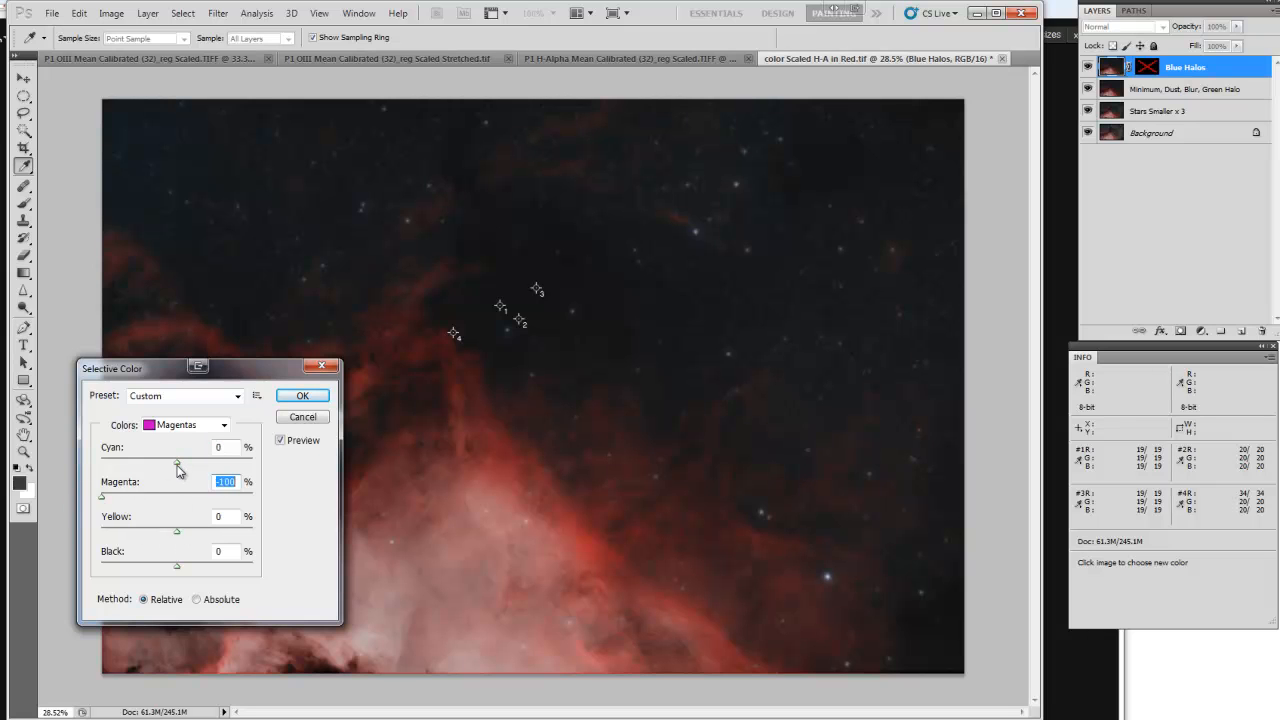
pyautogui.moveTo(177, 464); pyautogui.dragTo(270, 463)
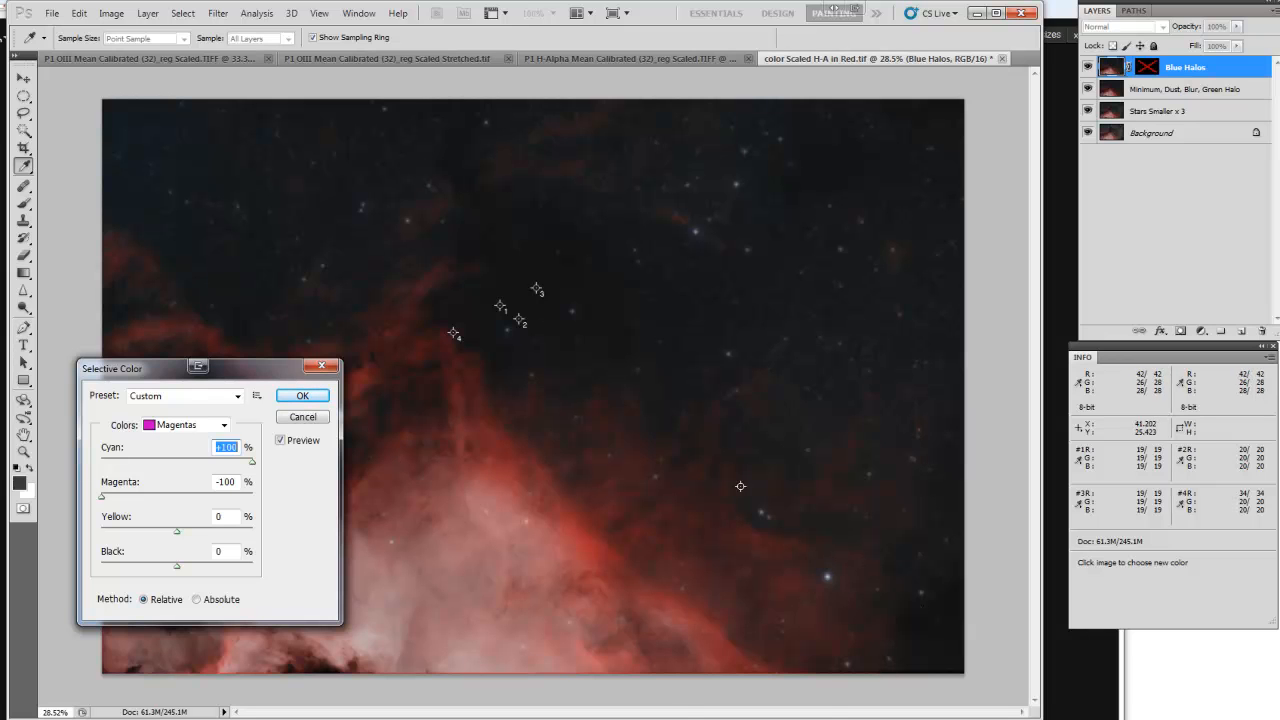
pyautogui.click(283, 444)
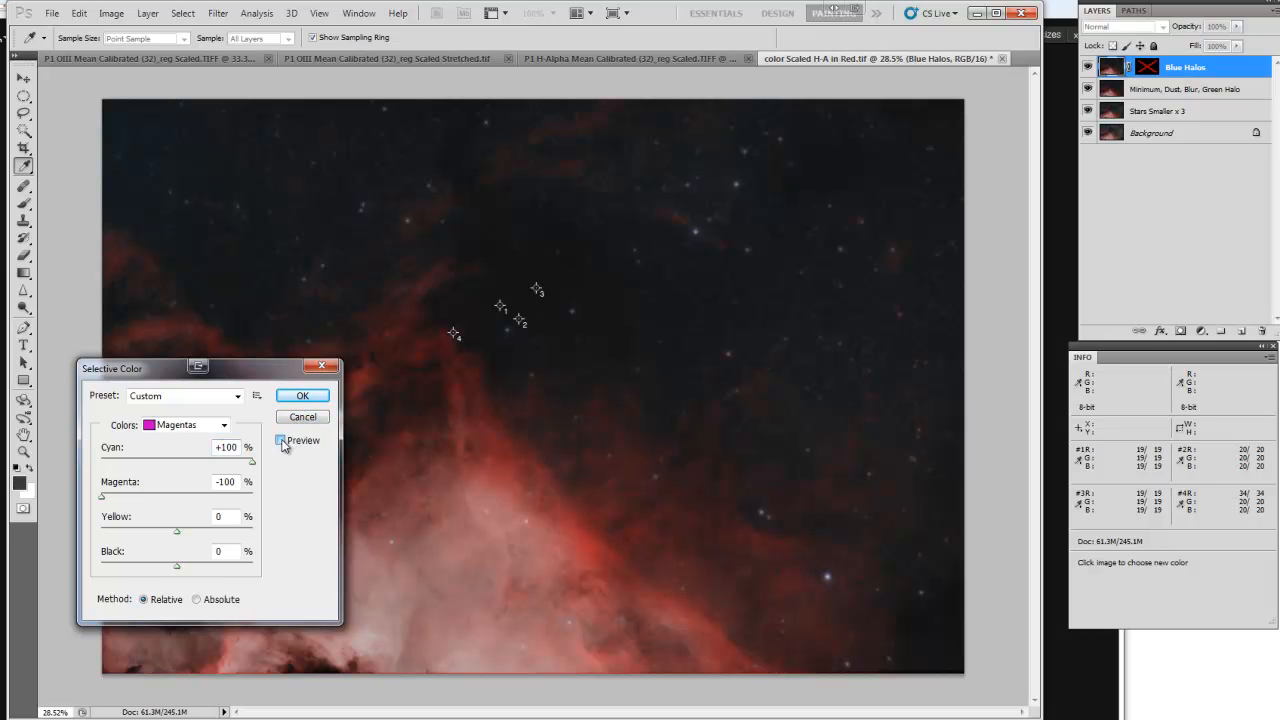
pyautogui.click(283, 441)
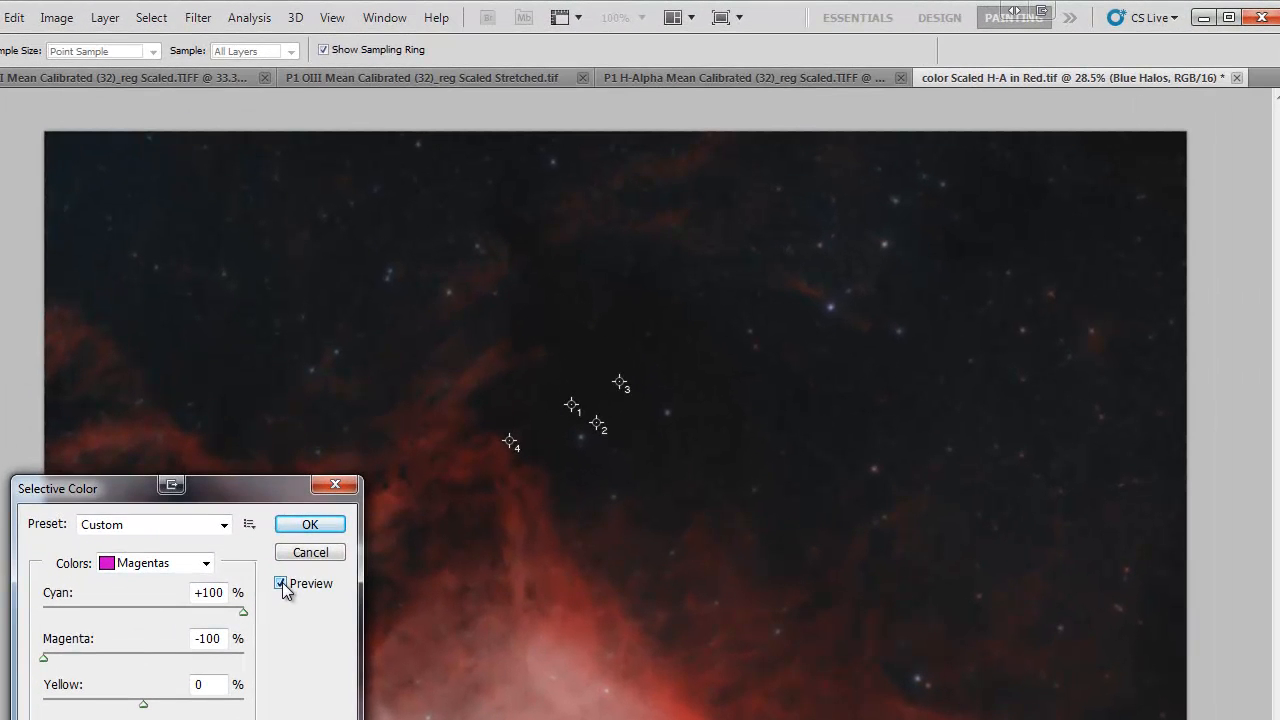
pyautogui.click(330, 524)
# Step: Try a second Selective Color adjustment on the layer's magentas with magenta at -100%
pyautogui.click(60, 18)
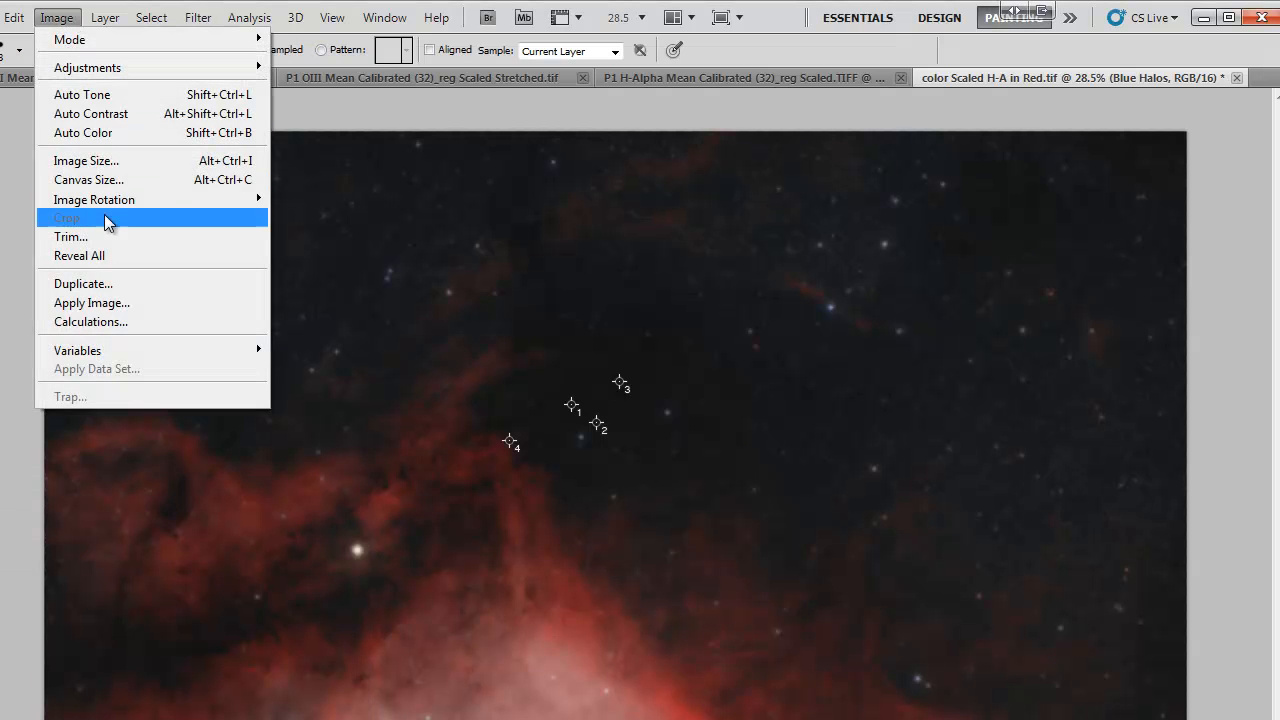
pyautogui.moveTo(146, 76)
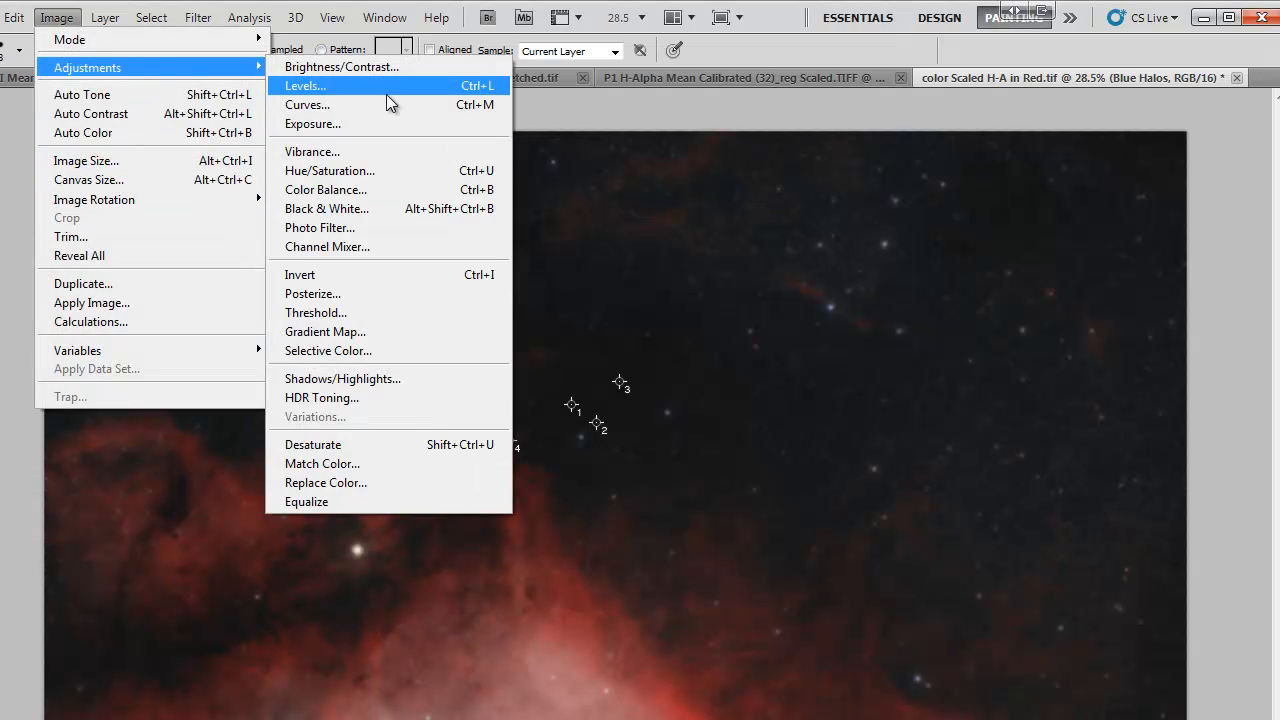
pyautogui.click(399, 350)
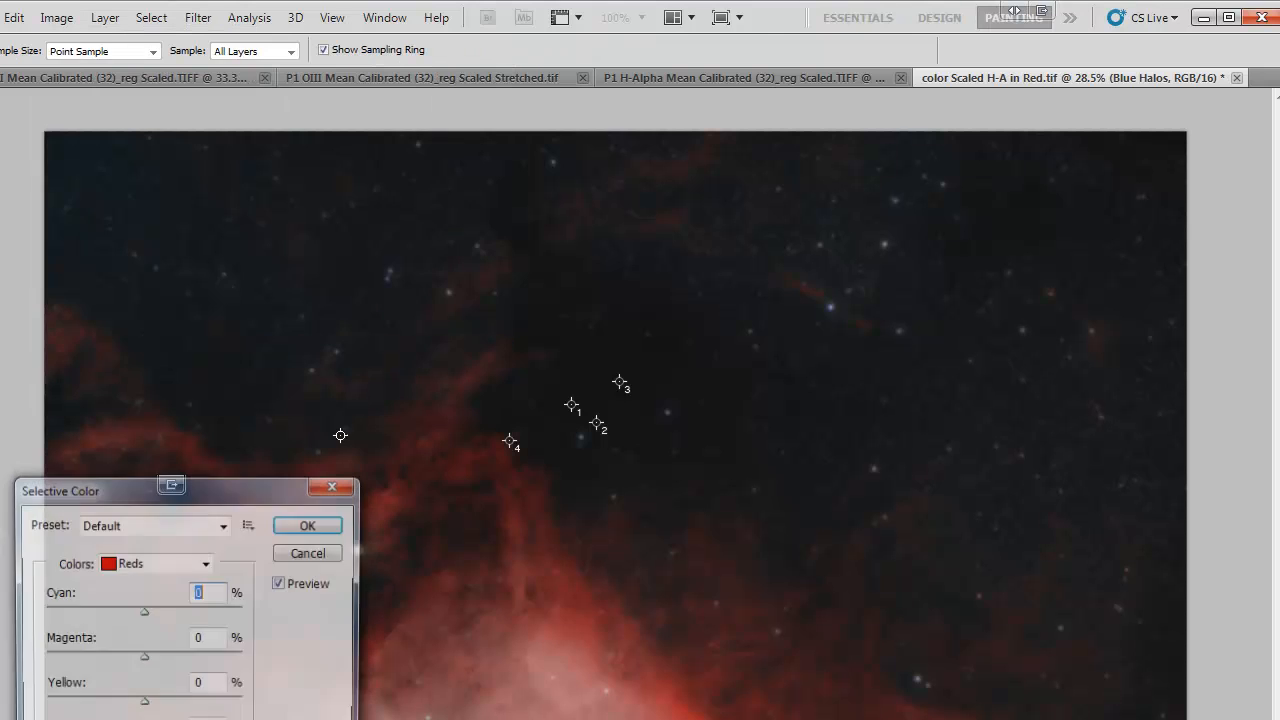
pyautogui.click(178, 564)
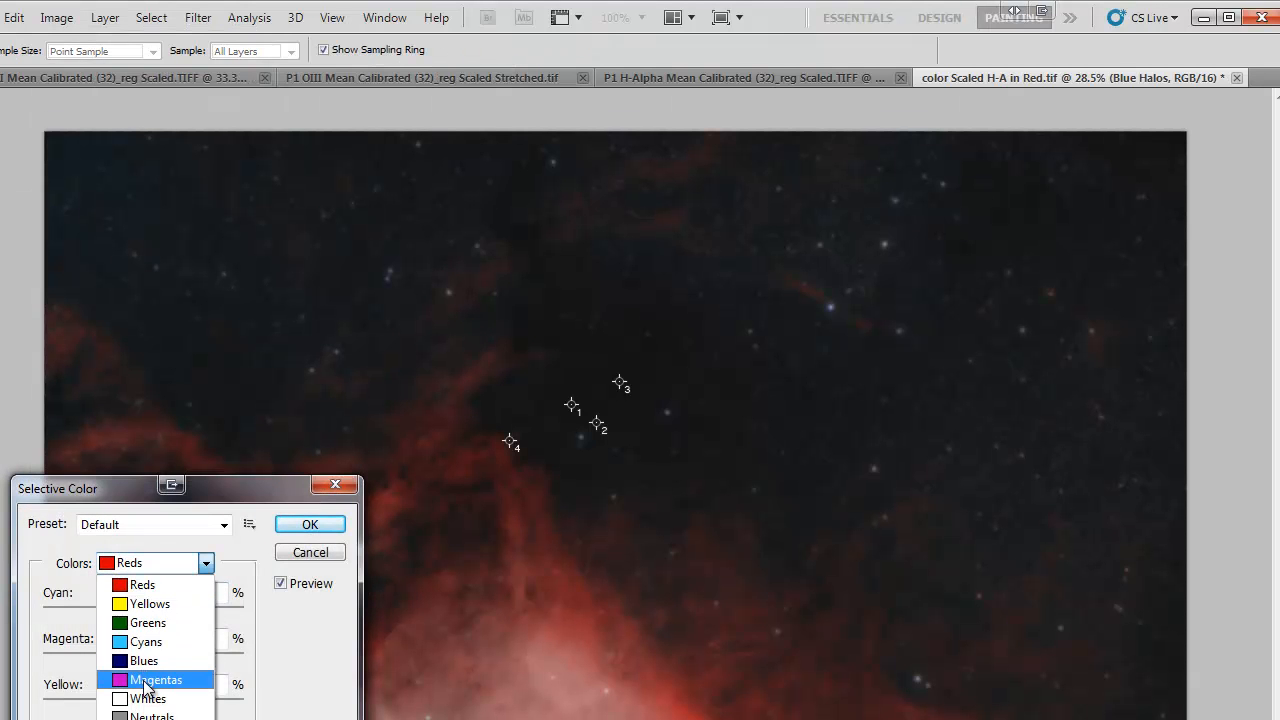
pyautogui.click(147, 680)
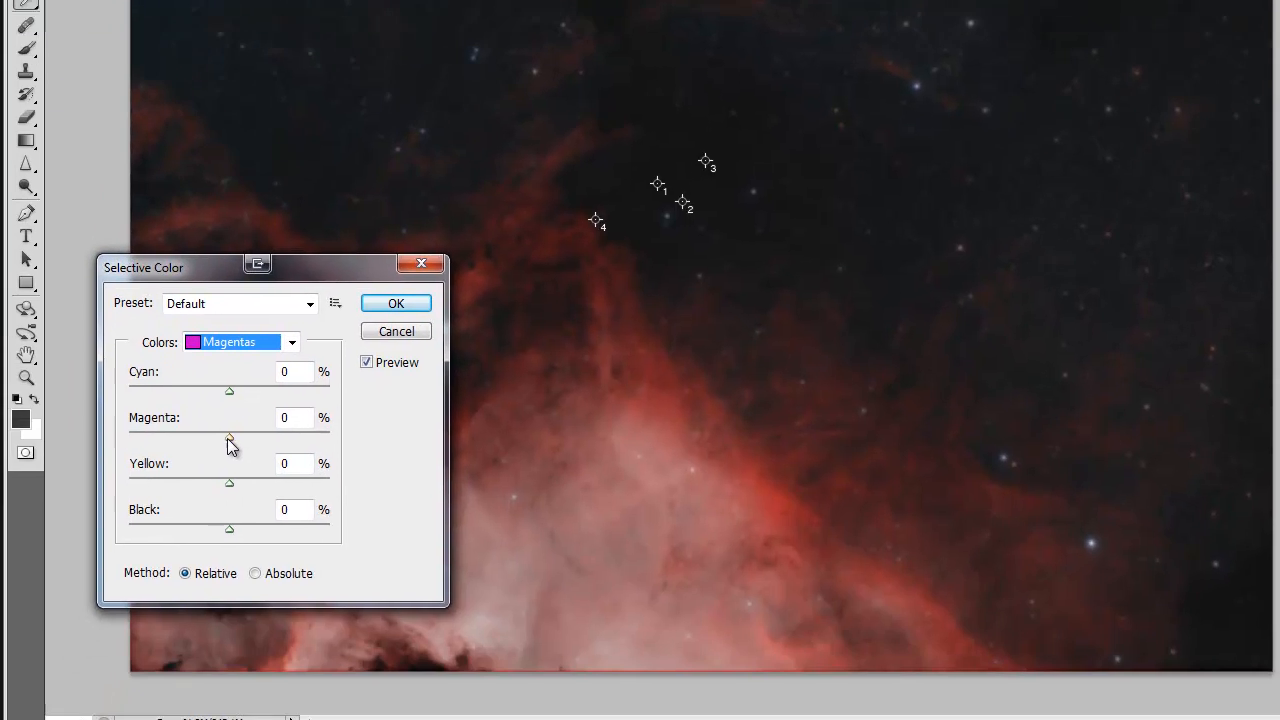
pyautogui.moveTo(141, 659); pyautogui.dragTo(138, 659)
pyautogui.moveTo(230, 432); pyautogui.dragTo(20, 425)
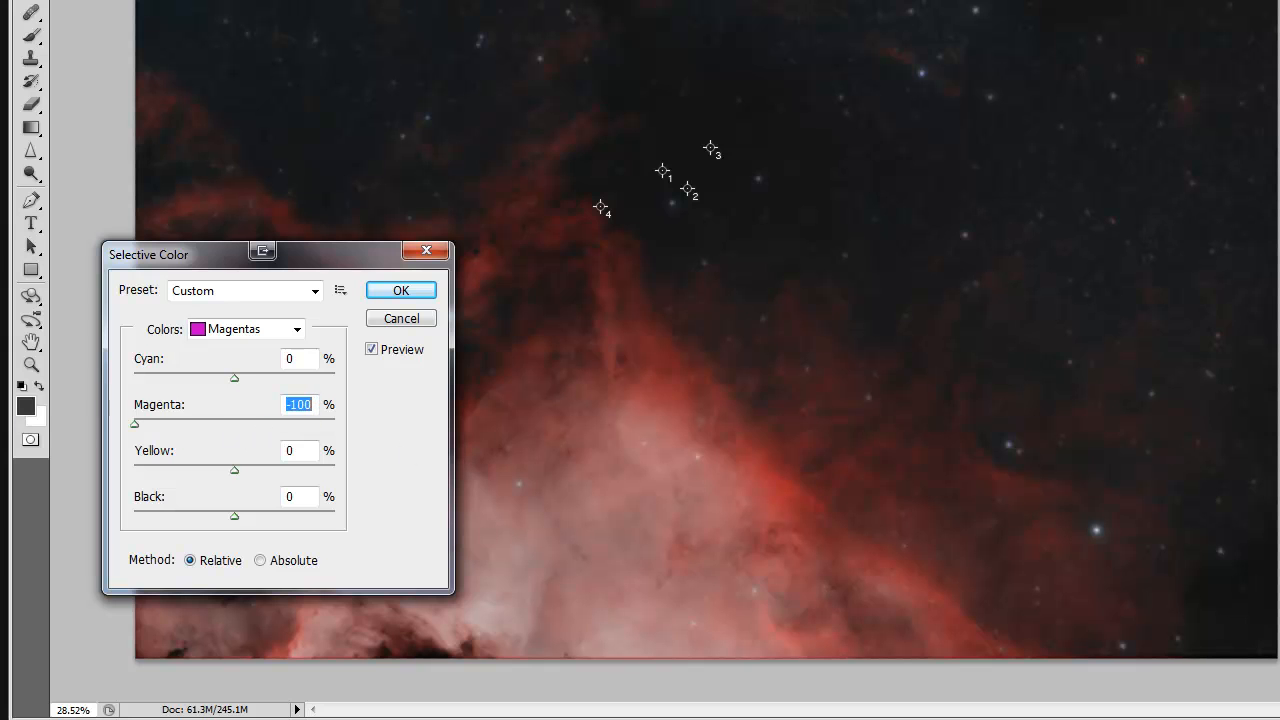
pyautogui.moveTo(98, 401); pyautogui.dragTo(160, 408)
pyautogui.click(401, 318)
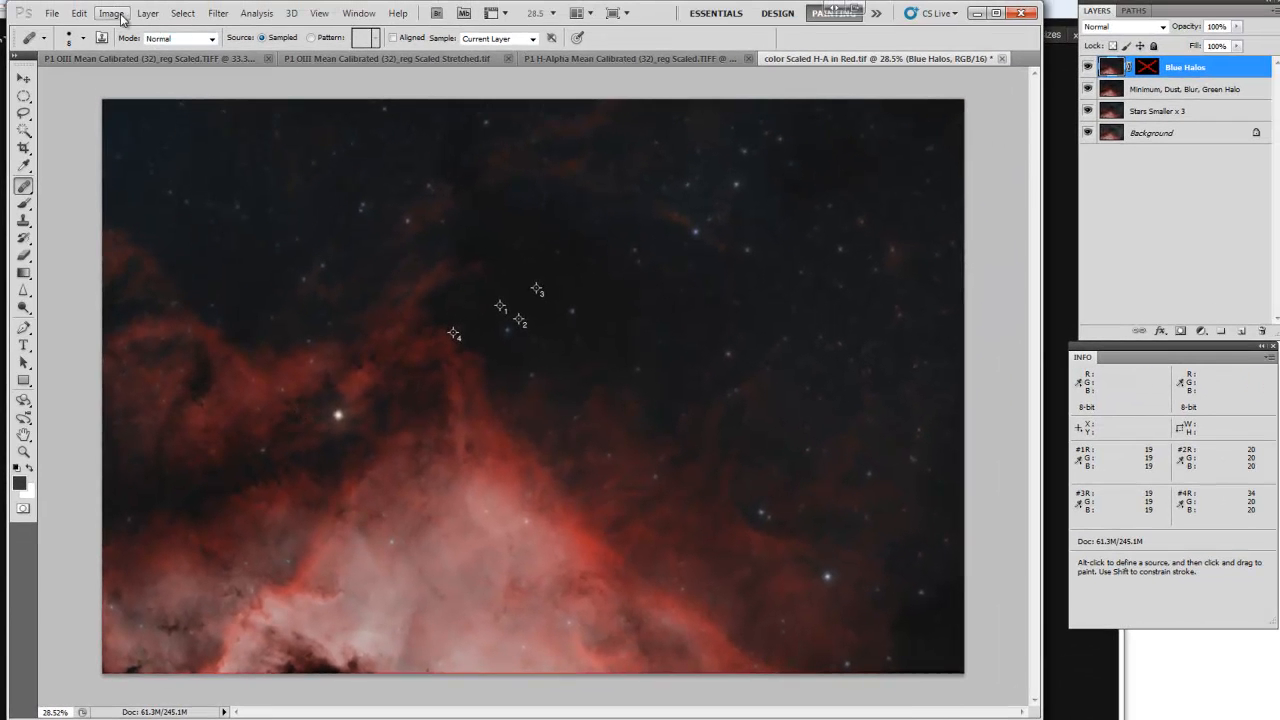
# Step: Try a slight hue shift on the Blue Halos layer with Hue/Saturation
pyautogui.click(118, 14)
pyautogui.moveTo(145, 58)
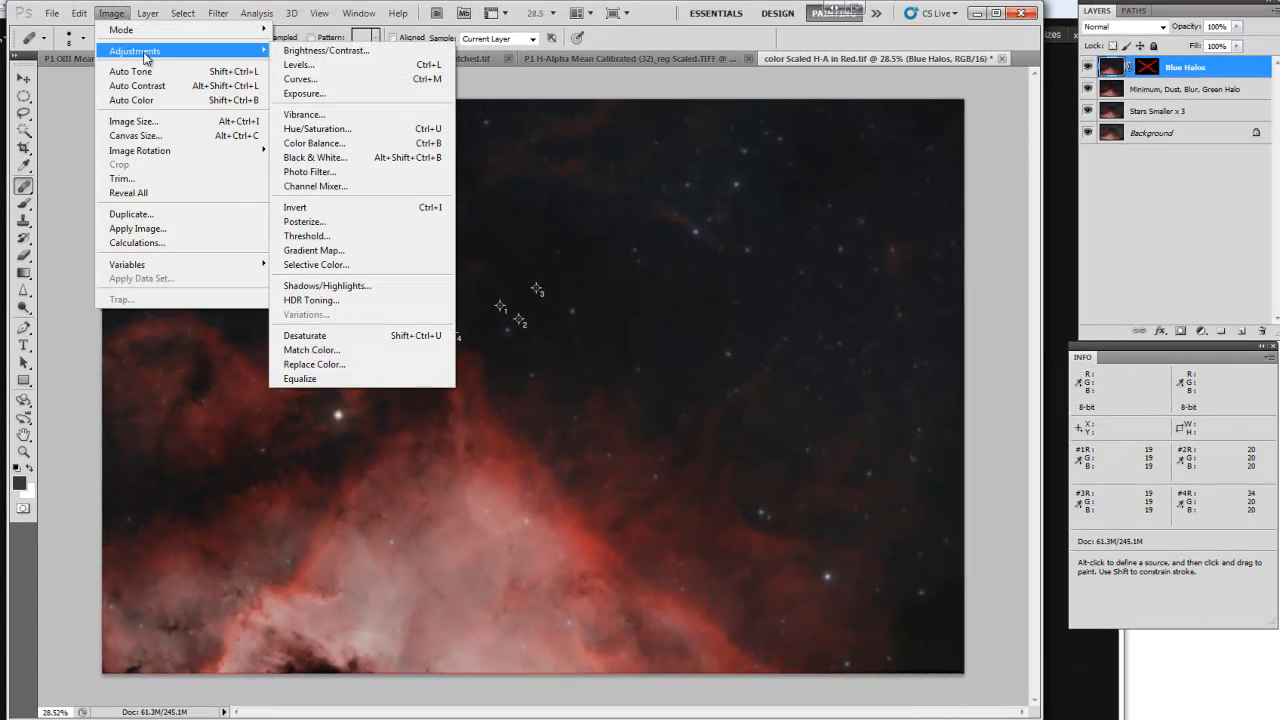
pyautogui.click(367, 131)
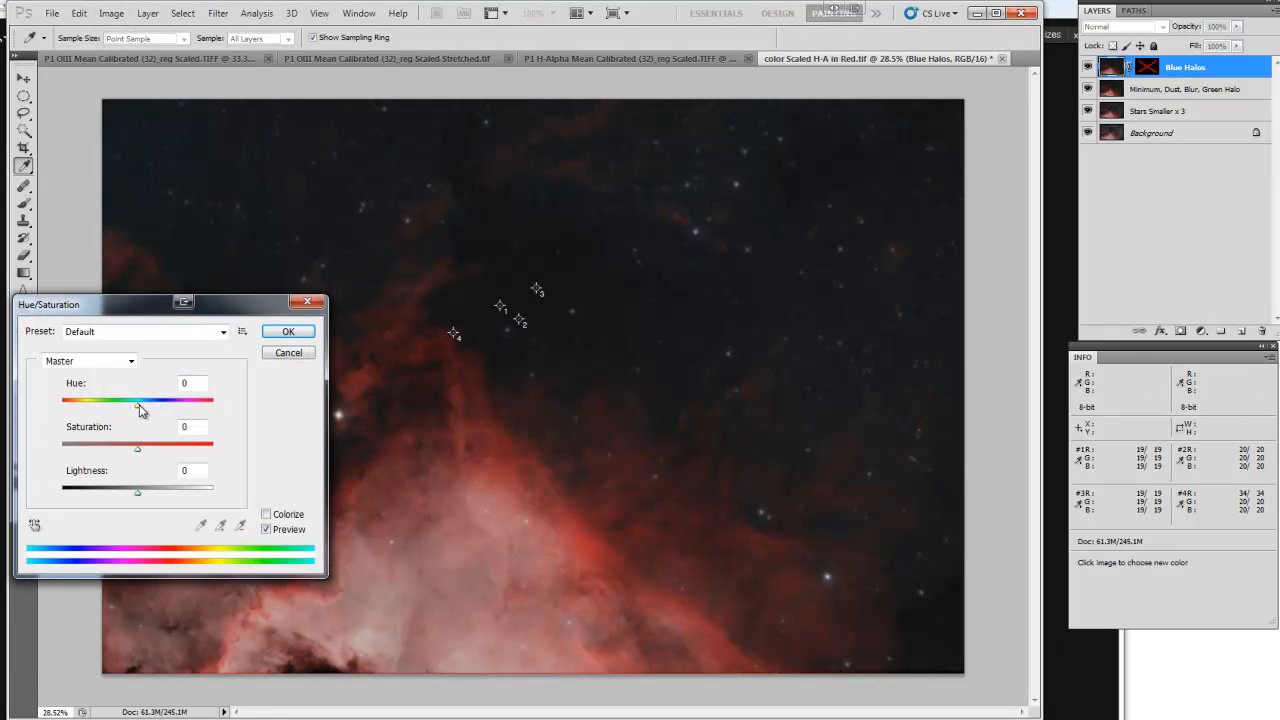
pyautogui.moveTo(140, 407); pyautogui.dragTo(142, 408)
pyautogui.click(287, 332)
pyautogui.press('j')
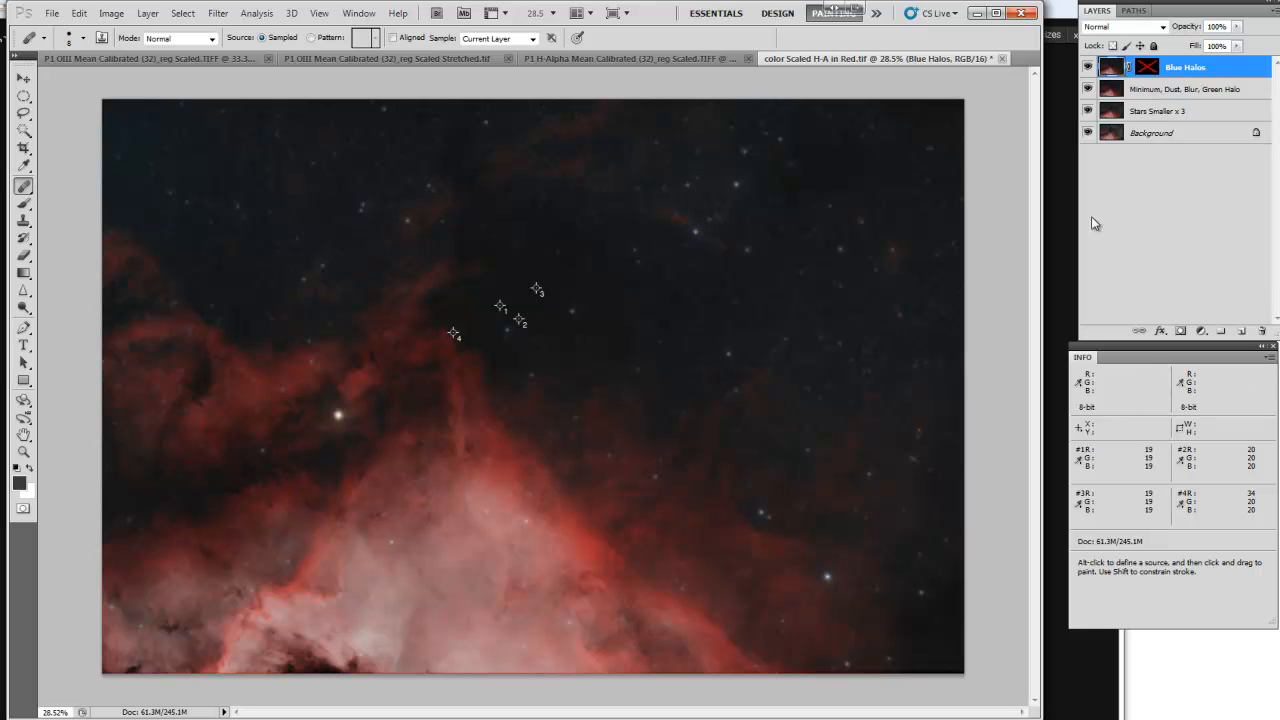
# Step: Re-enable the Blue Halos layer mask and make it active for painting with the Brush tool
pyautogui.keyDown('shift'); pyautogui.click(1149, 70); pyautogui.keyUp('shift')
pyautogui.click(1147, 70)
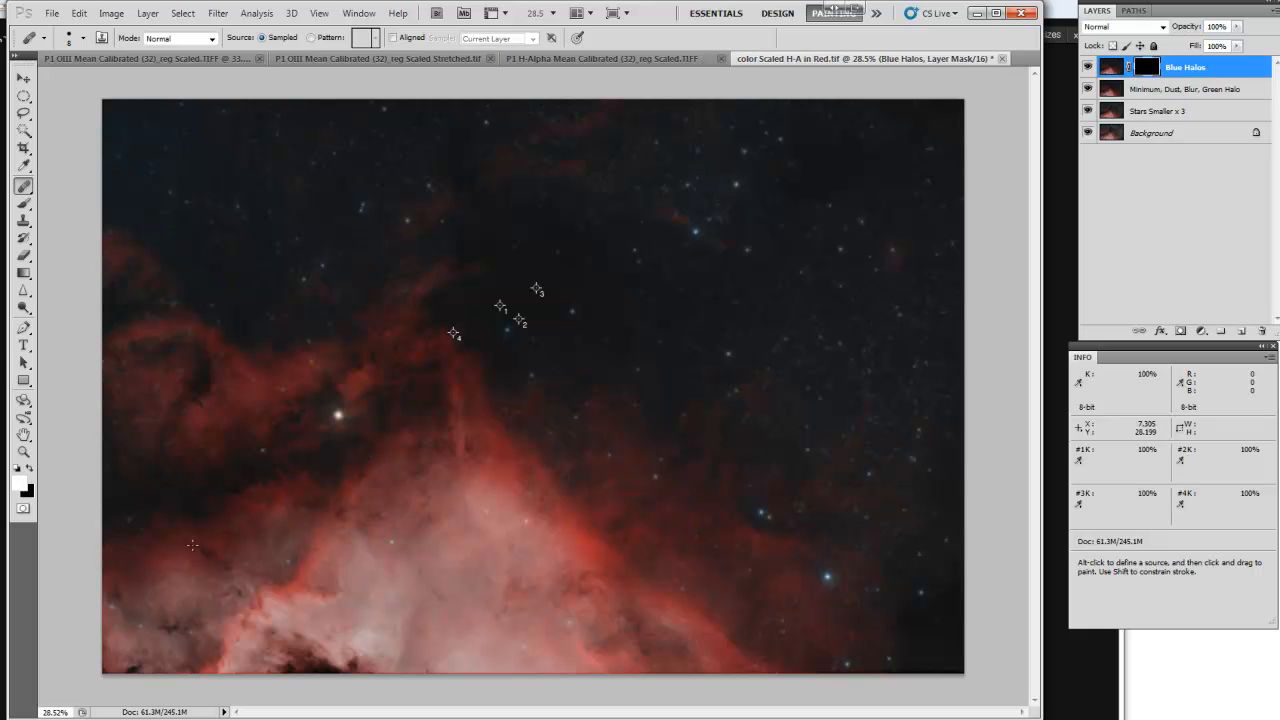
pyautogui.click(24, 203)
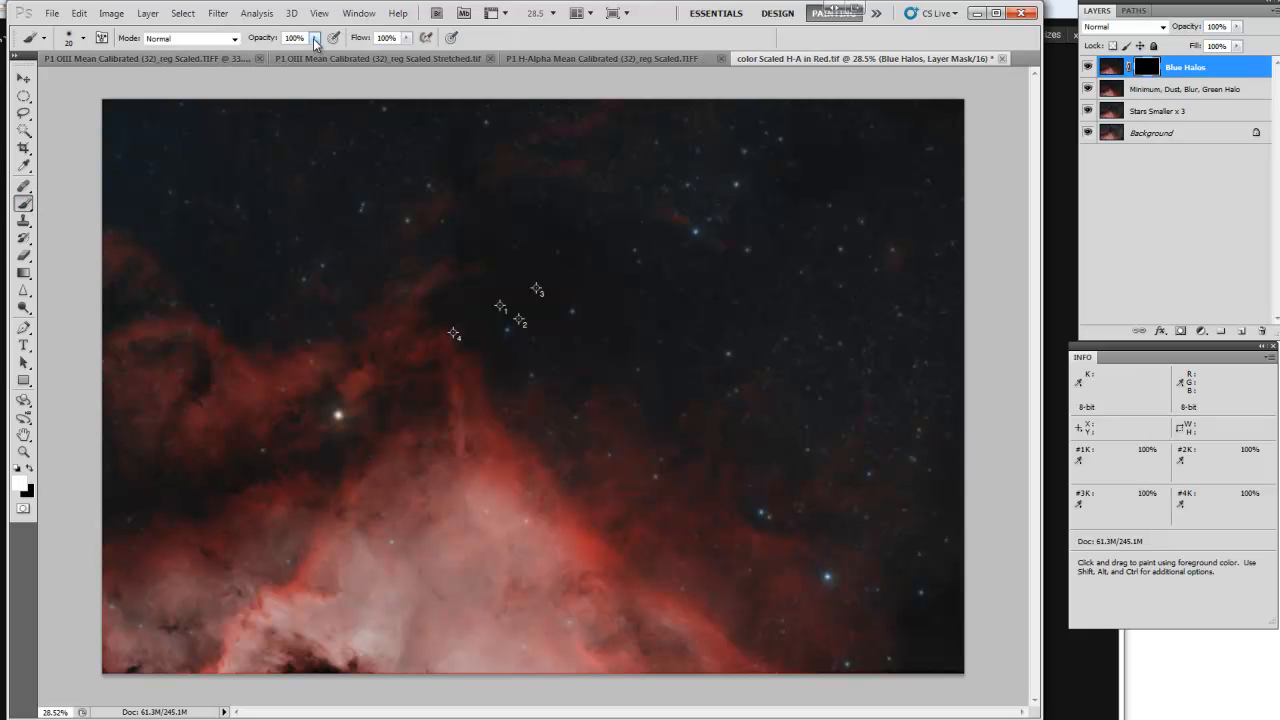
# Step: Set the brush size to 71 px and paint white on the mask over the lower bright blue star and its halo
pyautogui.scroll(5, 890, 624)
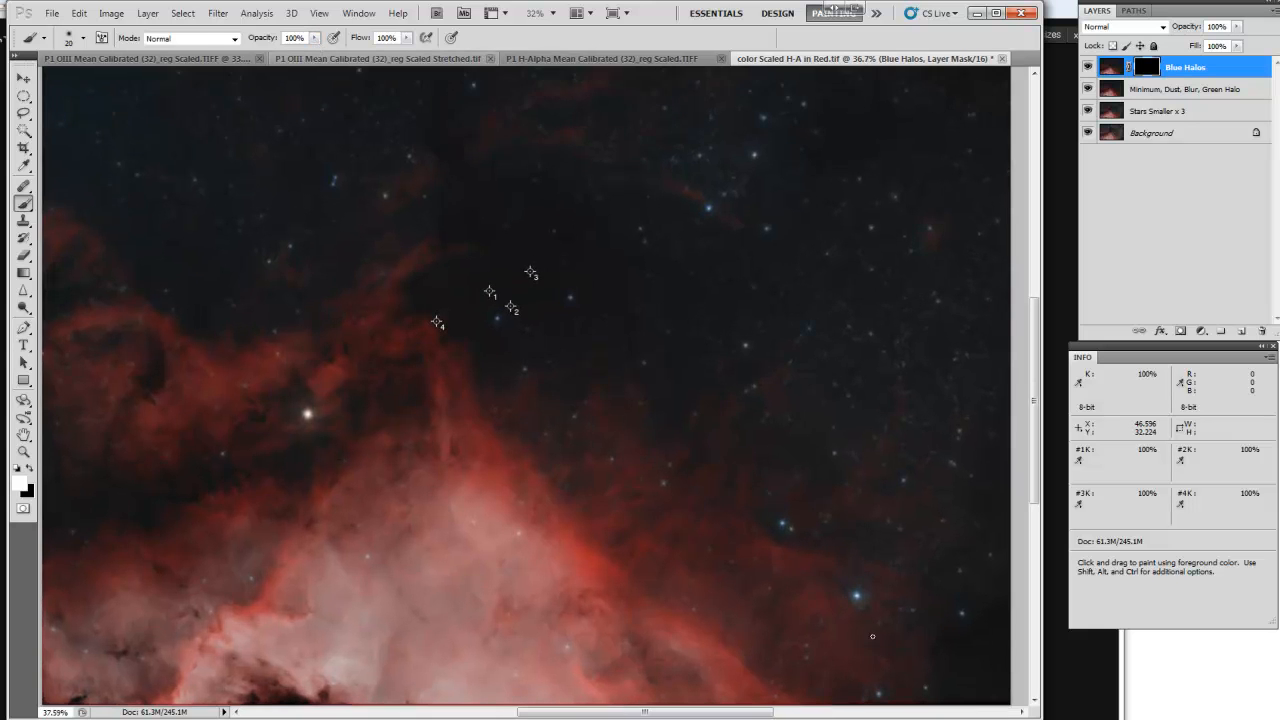
pyautogui.scroll(10, 890, 624)
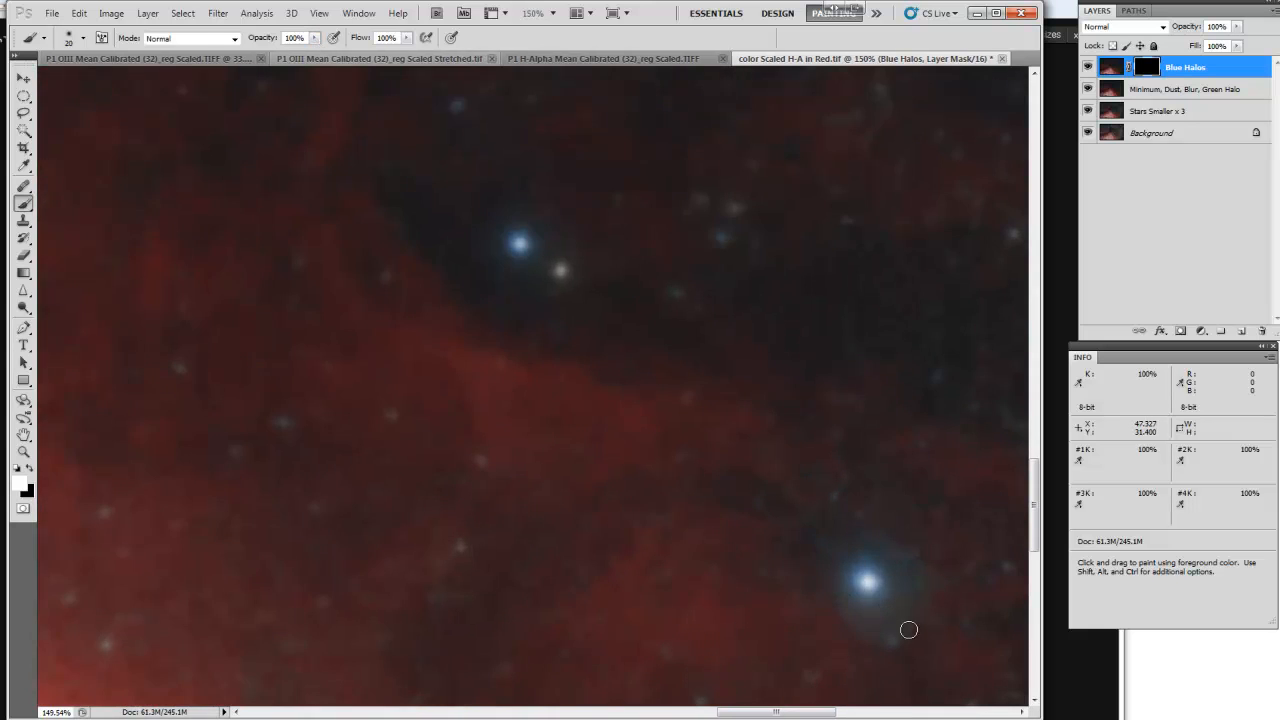
pyautogui.moveTo(886, 611); pyautogui.dragTo(714, 560)
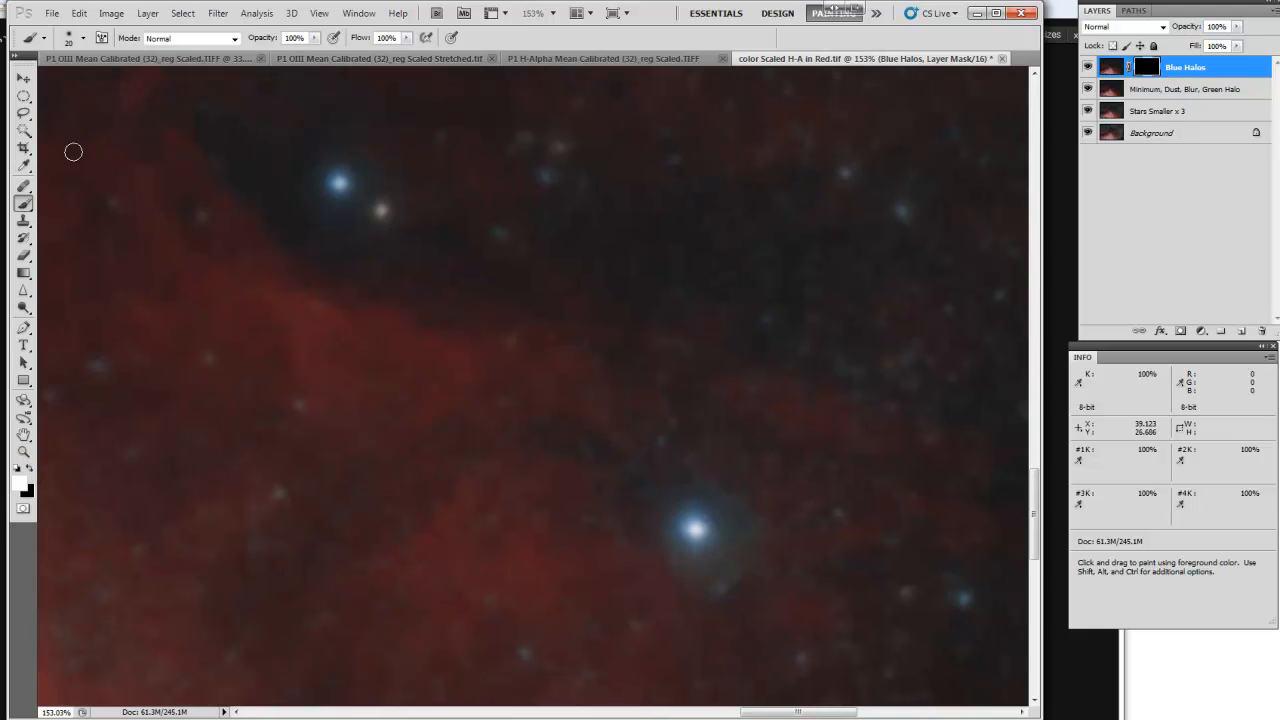
pyautogui.click(82, 39)
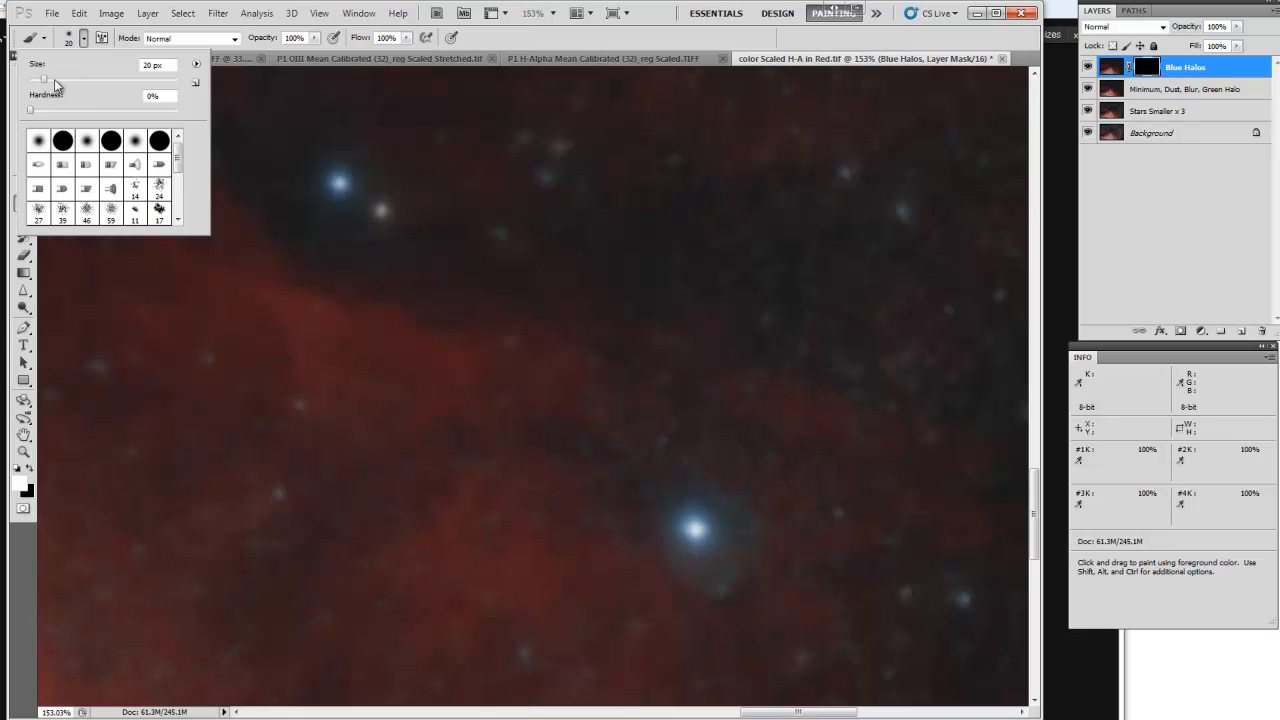
pyautogui.moveTo(45, 79); pyautogui.dragTo(70, 85)
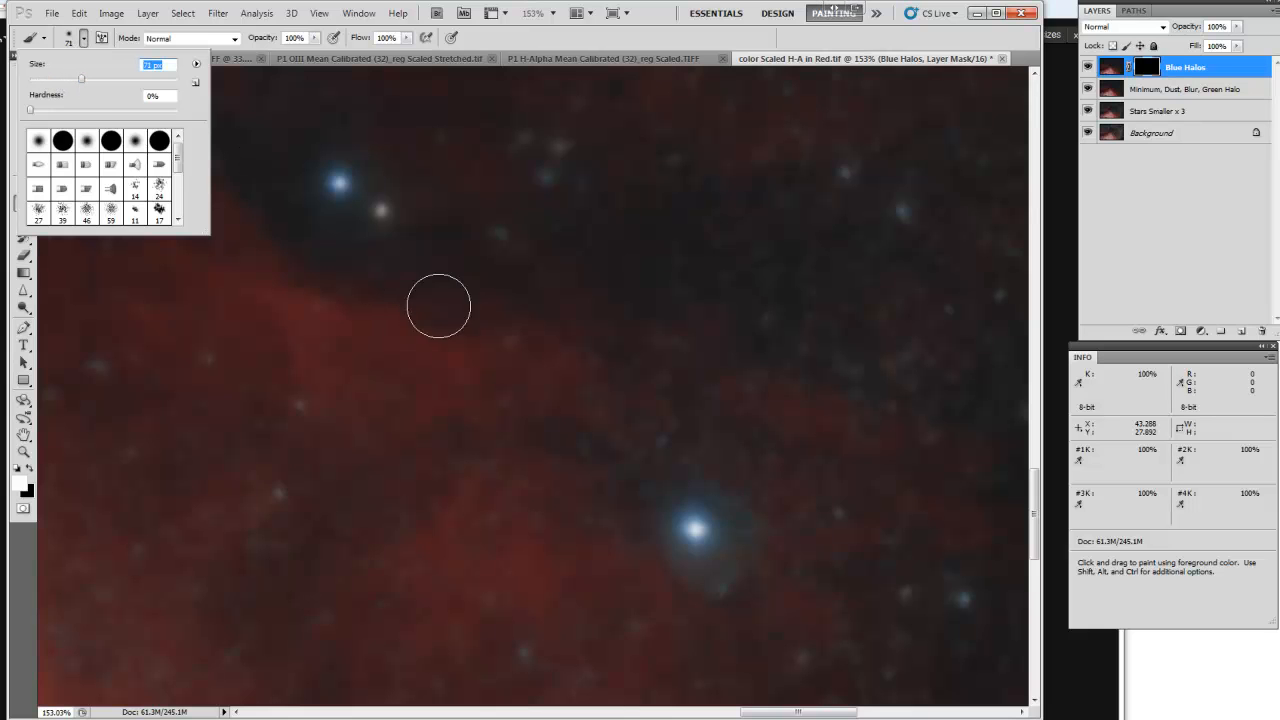
pyautogui.moveTo(716, 522)
pyautogui.mouseDown()
pyautogui.moveTo(709, 570)
pyautogui.moveTo(715, 535)
pyautogui.moveTo(689, 529)
pyautogui.moveTo(726, 534)
pyautogui.moveTo(717, 517)
pyautogui.moveTo(659, 529)
pyautogui.moveTo(686, 534)
pyautogui.moveTo(674, 569)
pyautogui.moveTo(631, 557)
pyautogui.moveTo(735, 518)
pyautogui.mouseUp()
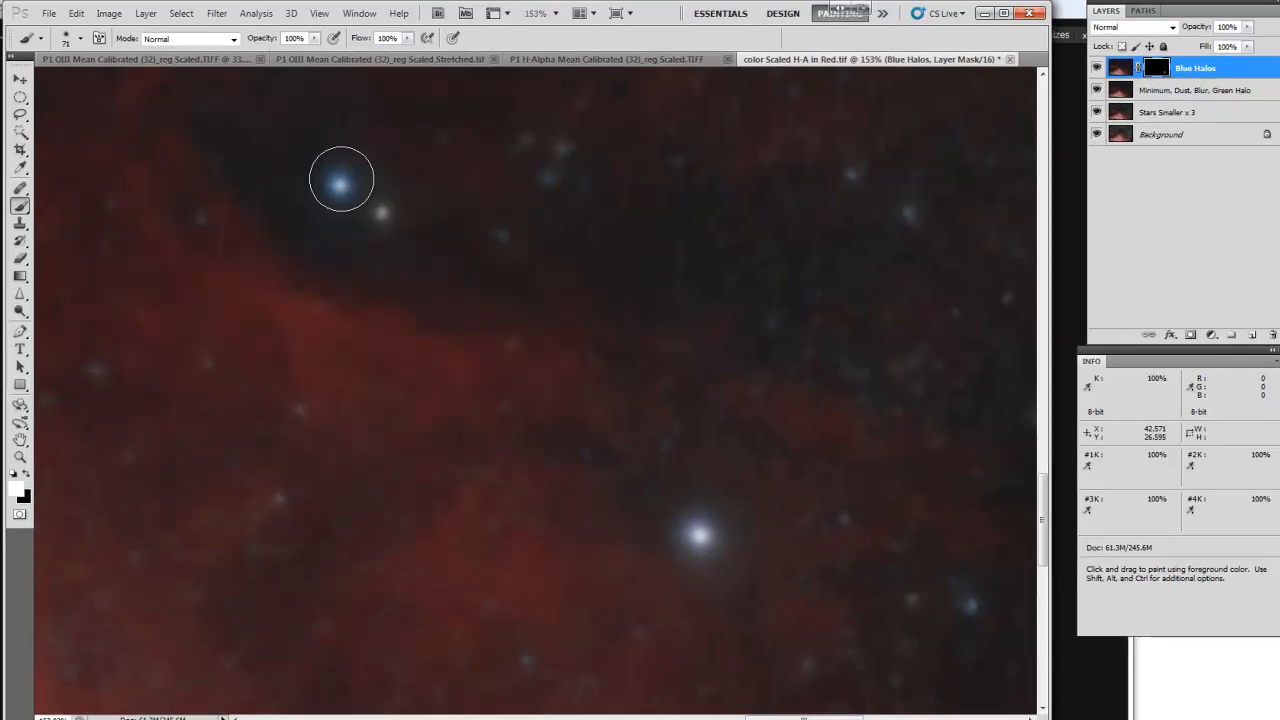
# Step: Set the brush opacity to 59% and paint the mask over the upper blue star and the lower bright star
pyautogui.click(314, 38)
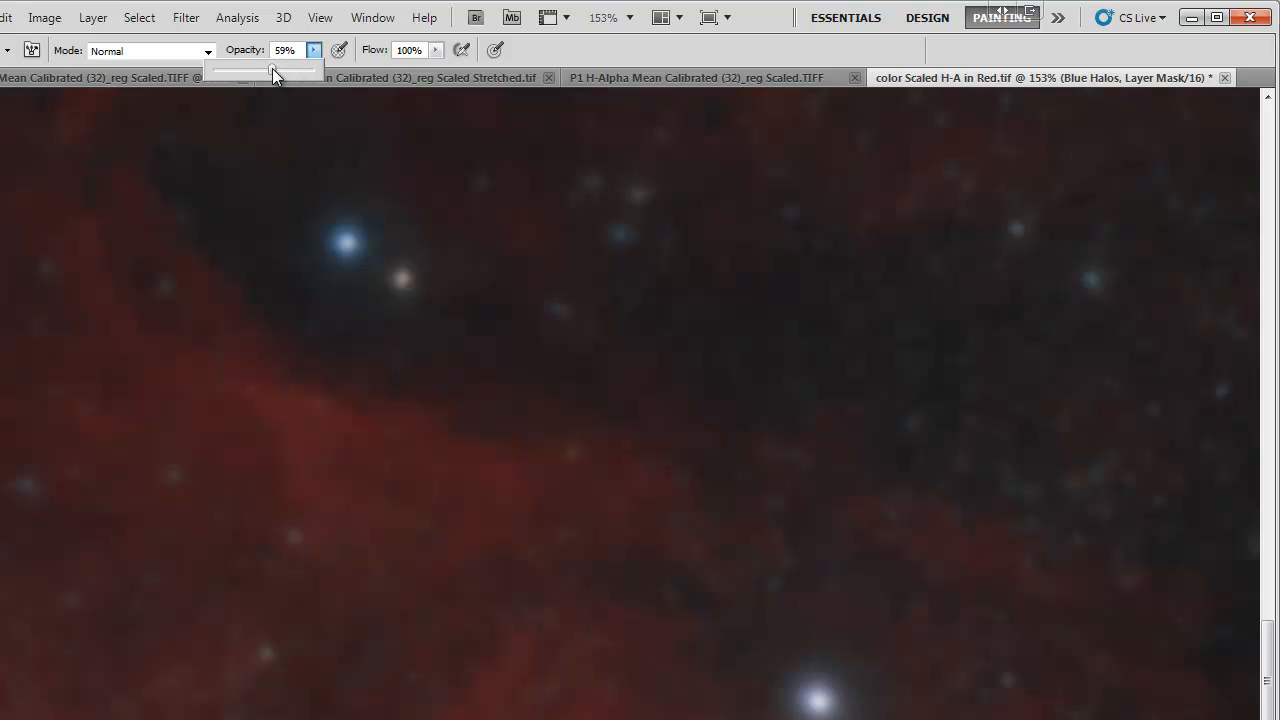
pyautogui.moveTo(344, 230)
pyautogui.mouseDown()
pyautogui.moveTo(329, 257)
pyautogui.moveTo(397, 238)
pyautogui.moveTo(323, 243)
pyautogui.mouseUp()
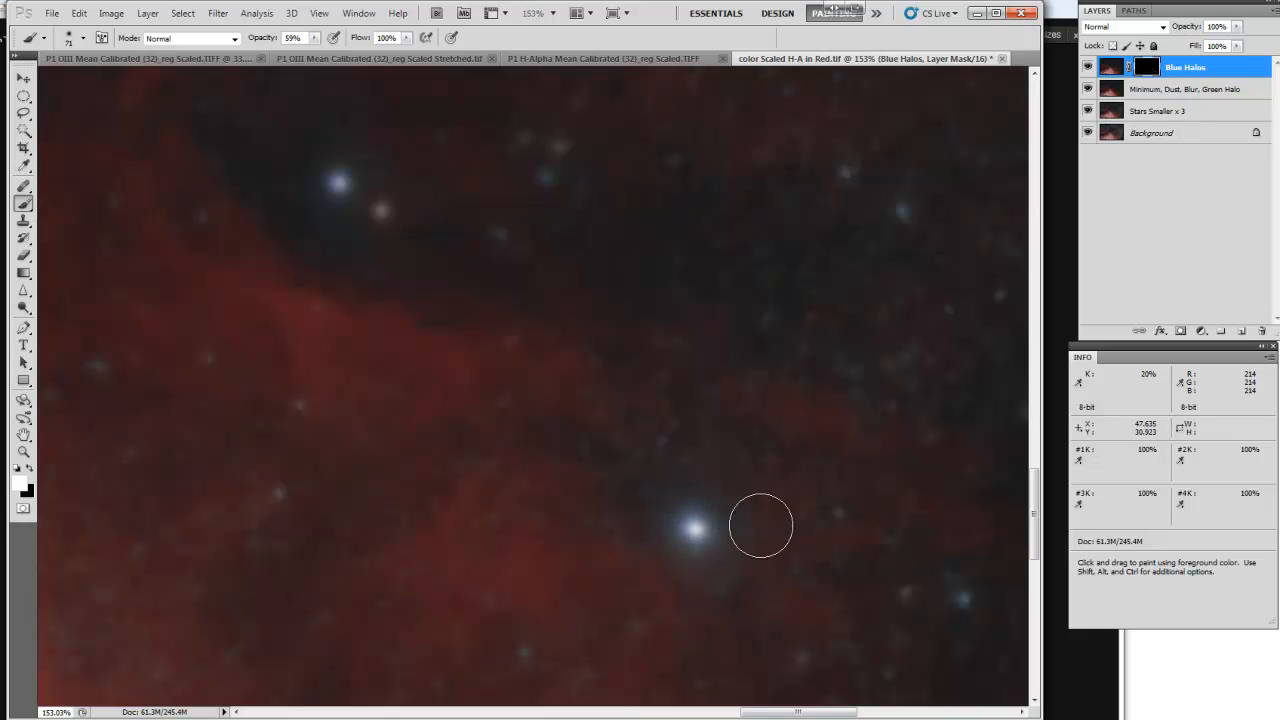
pyautogui.click(717, 508)
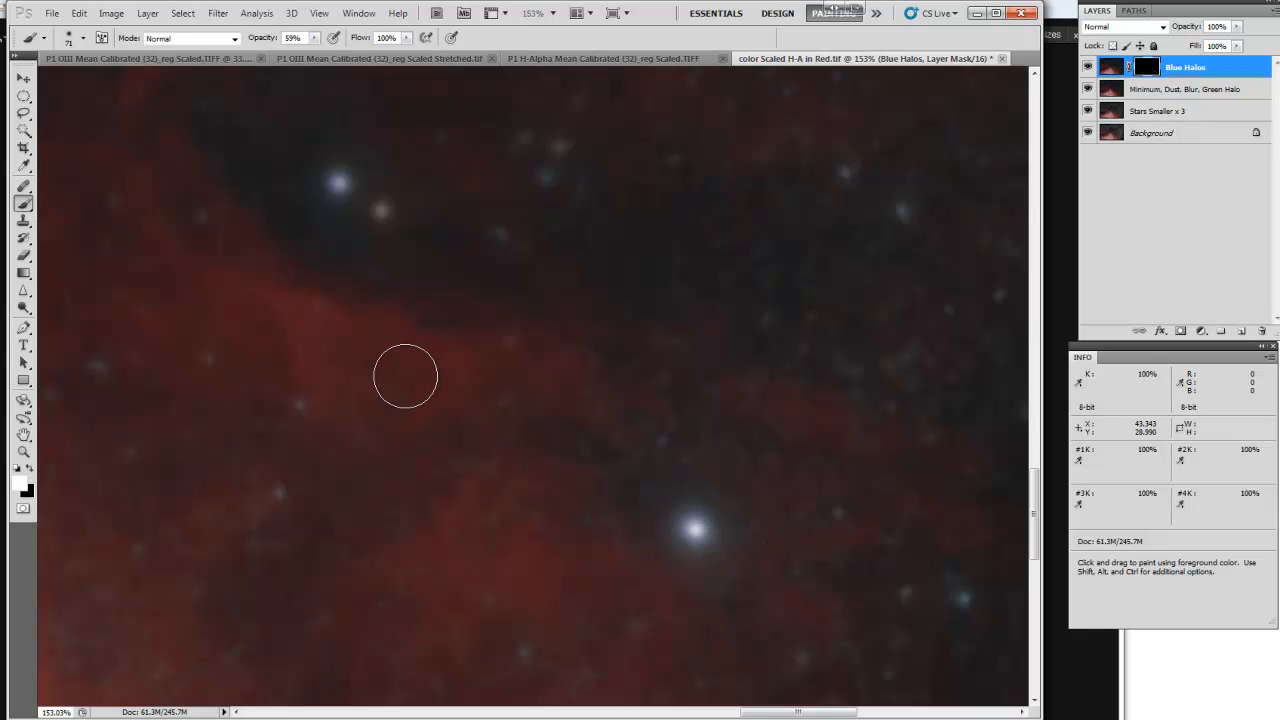
# Step: Set the brush size to 45 px for the bright blue star between the two red streaks
pyautogui.moveTo(1036, 515); pyautogui.dragTo(1052, 385)
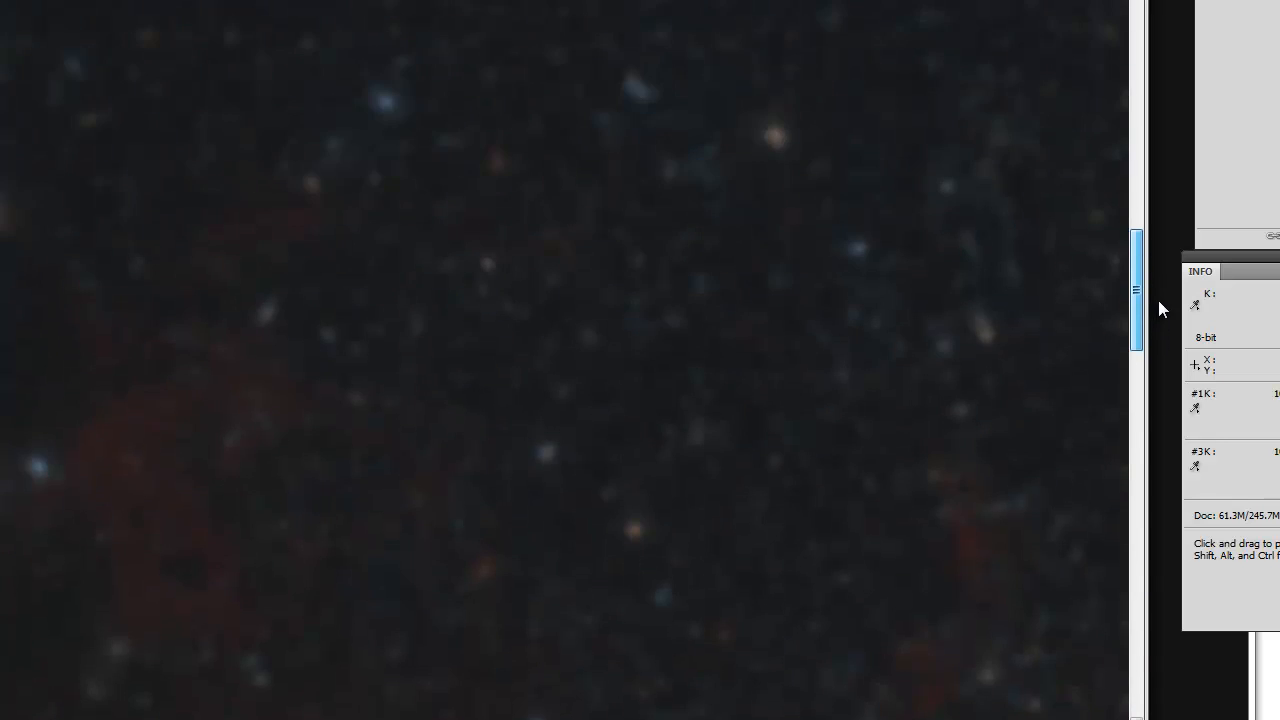
pyautogui.moveTo(1159, 301); pyautogui.dragTo(1171, 149)
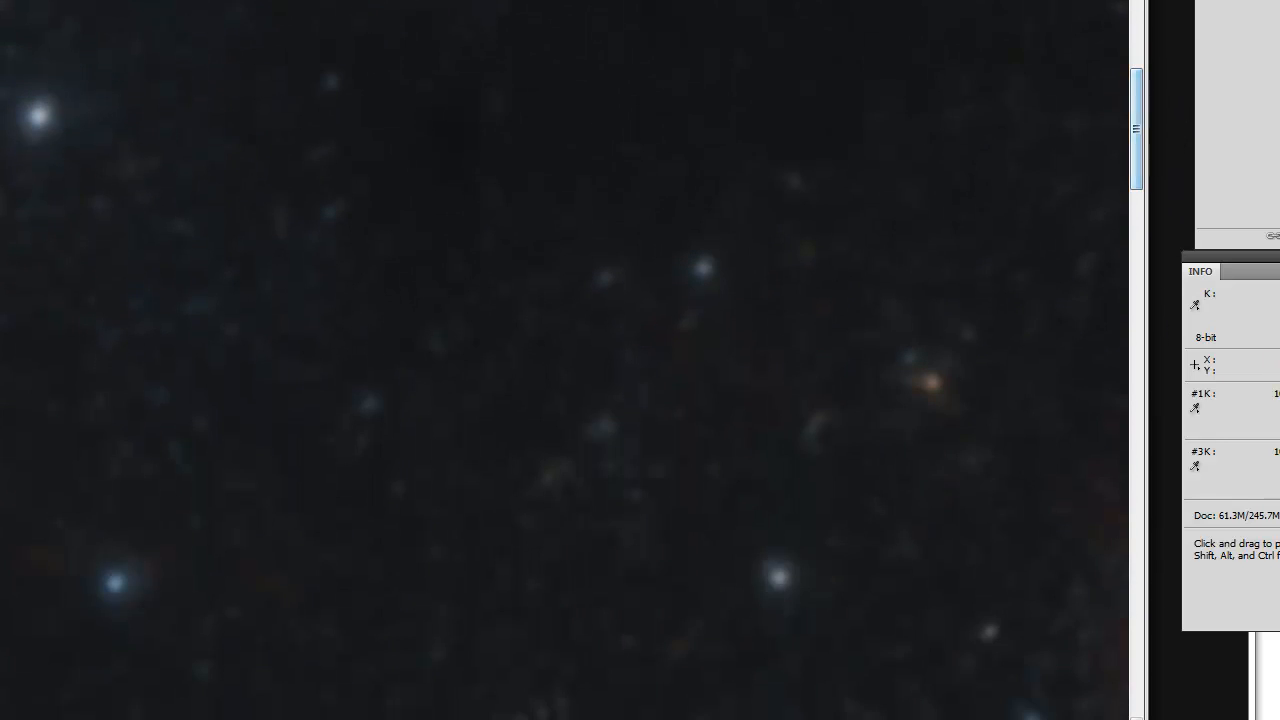
pyautogui.moveTo(150, 450); pyautogui.dragTo(877, 234)
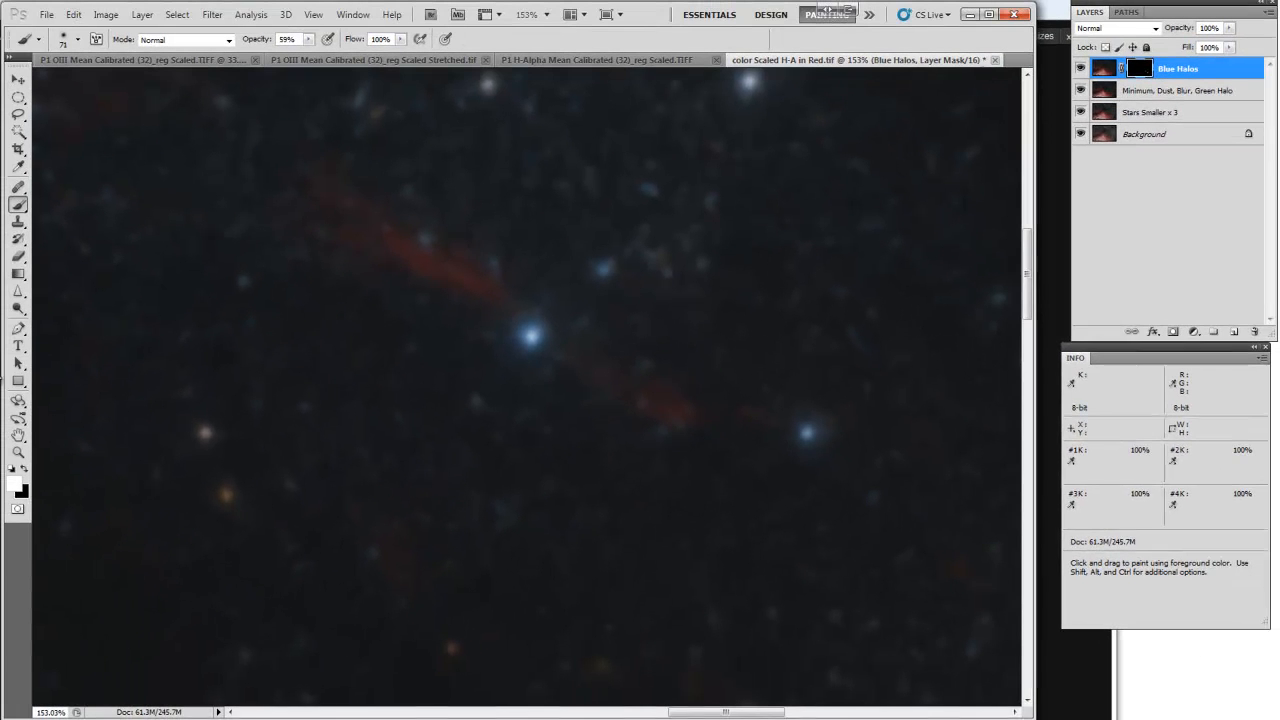
pyautogui.press('[')
pyautogui.press('[')
pyautogui.press('[')
pyautogui.press('[')
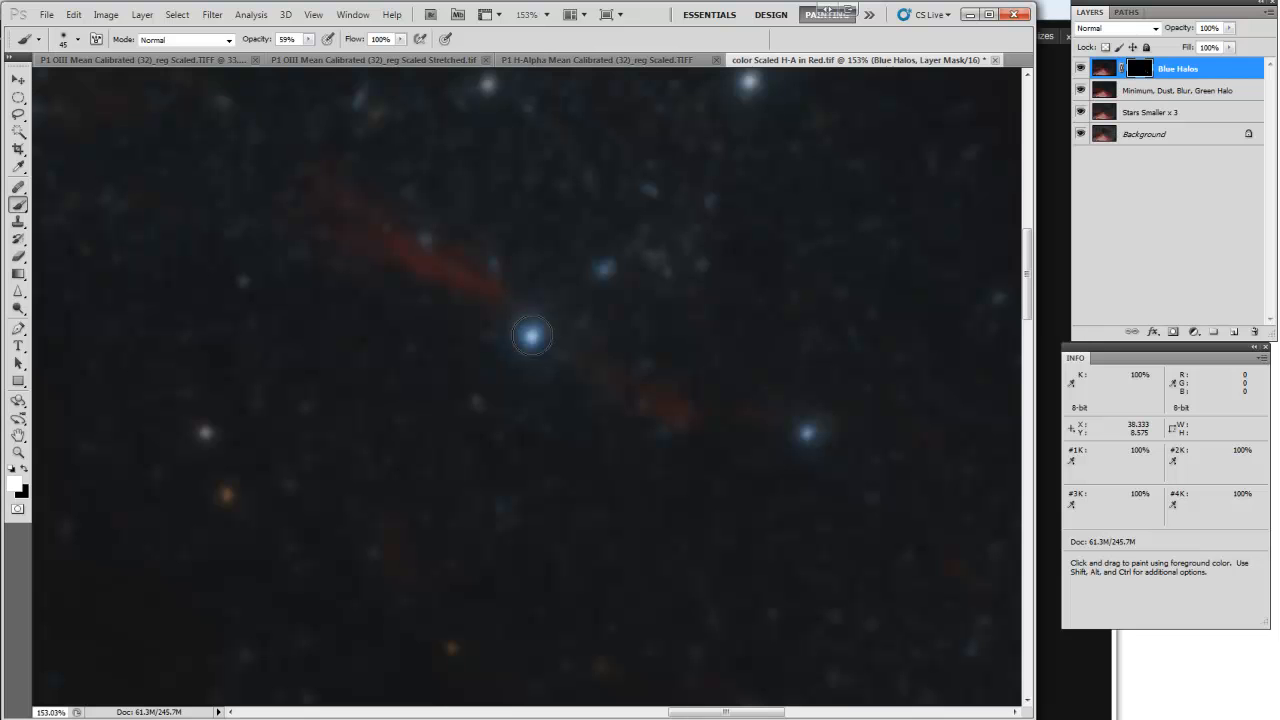
# Step: Try painting the mask over the blue star at 59% brush opacity, and undo the stroke
pyautogui.click(532, 335)
pyautogui.click(528, 326)
pyautogui.press('ctrl')
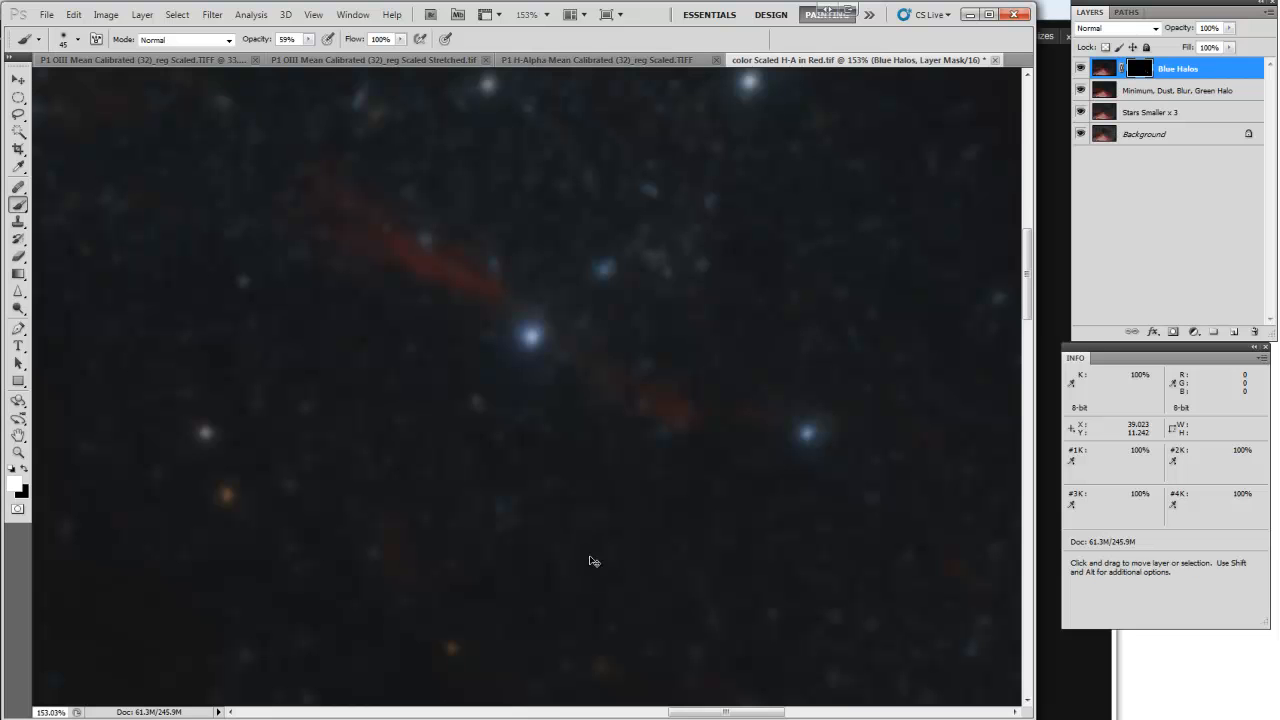
# Step: Set the brush opacity to 26% and paint the Blue Halos mask over the blue star between the red streaks
pyautogui.click(309, 39)
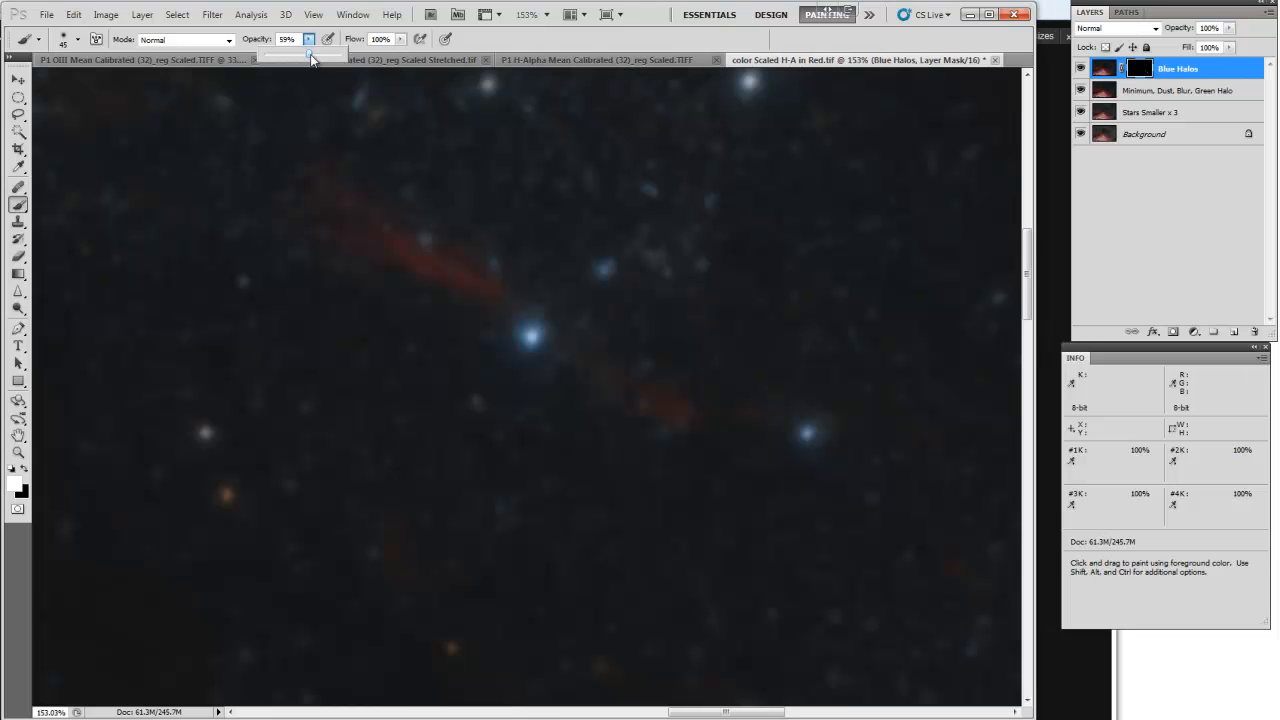
pyautogui.moveTo(310, 58); pyautogui.dragTo(287, 61)
pyautogui.click(531, 337)
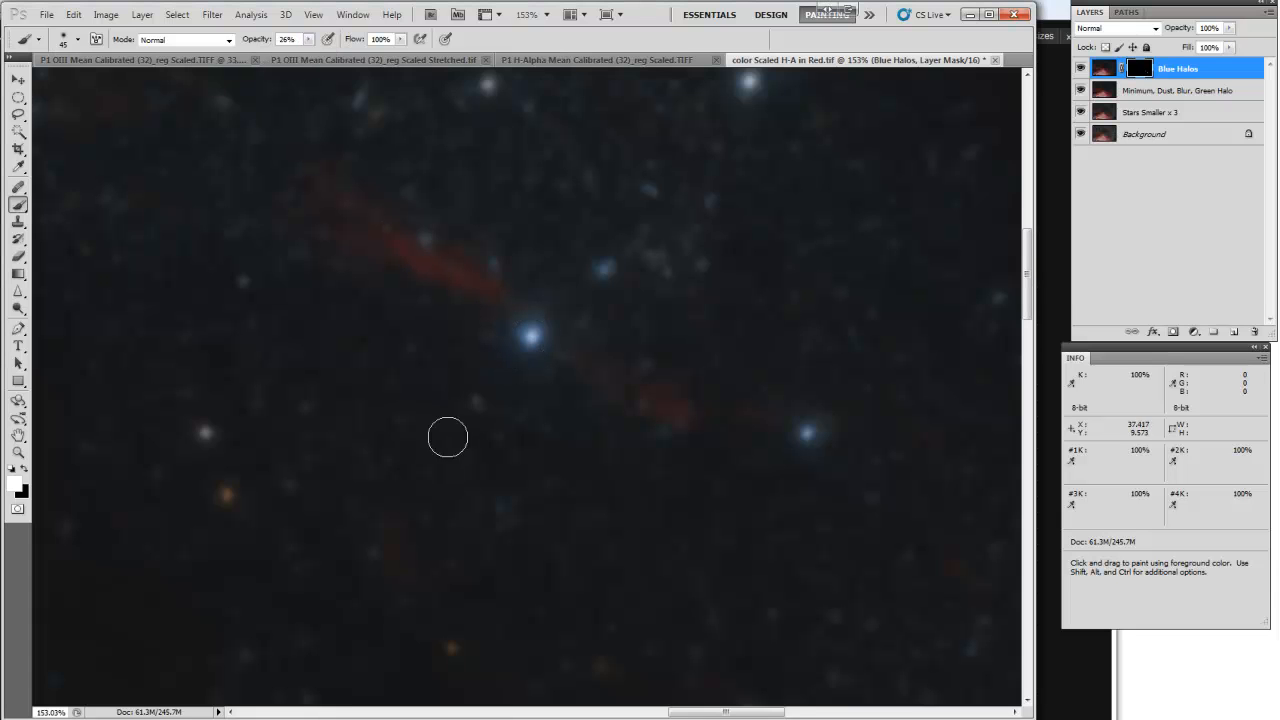
pyautogui.click(533, 337)
# Step: Compare the whole image with the Blue Halos layer mask disabled and enabled
pyautogui.hotkey('ctrl', '0')
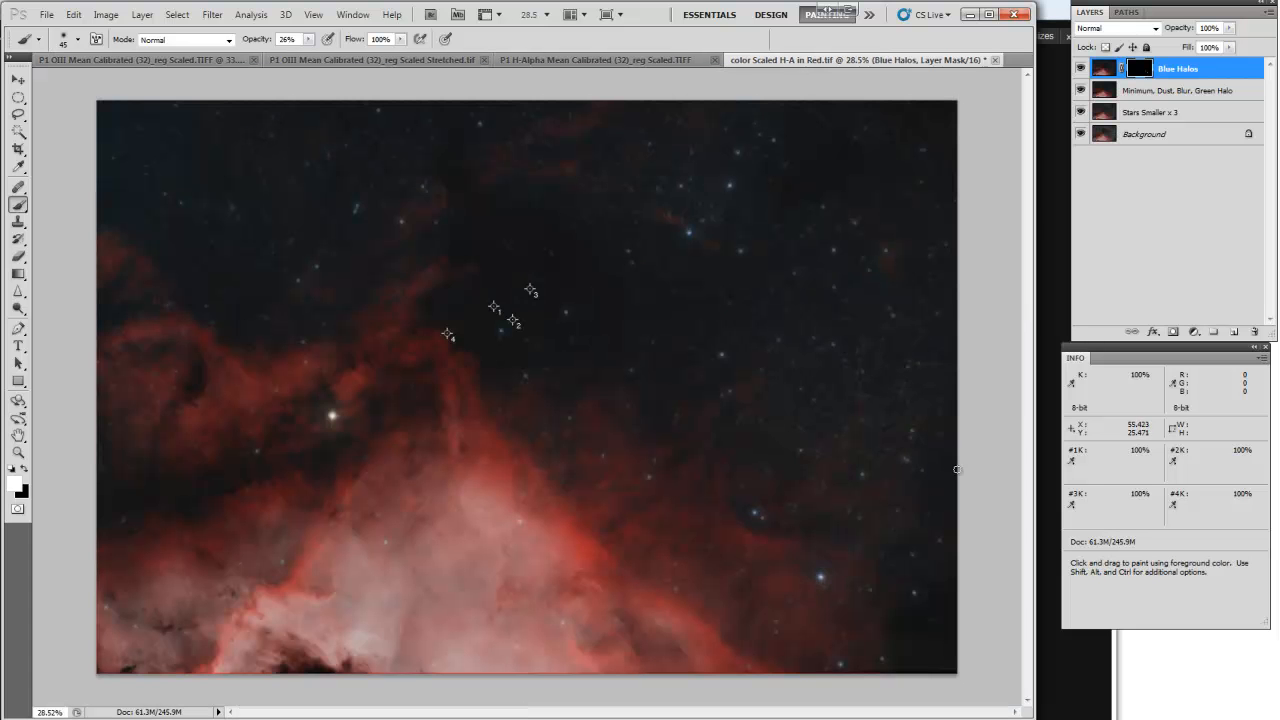
pyautogui.press('shift')
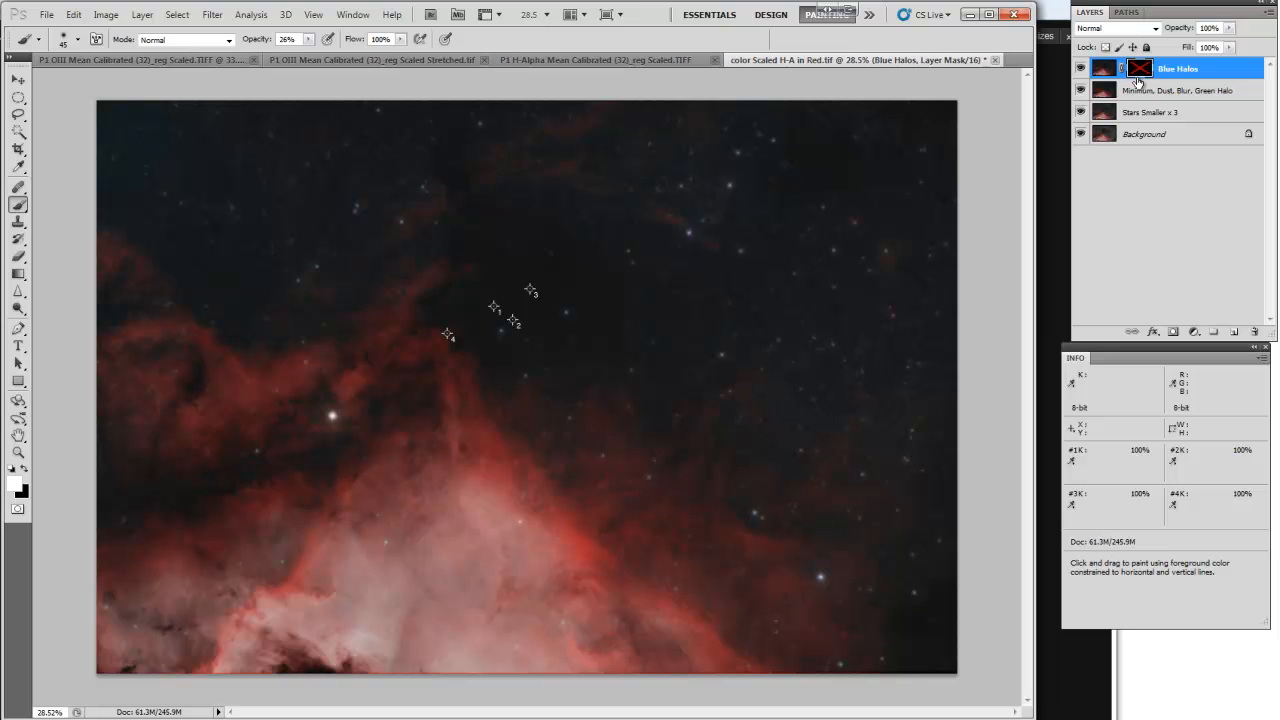
pyautogui.keyDown('shift'); pyautogui.click(1141, 70); pyautogui.keyUp('shift')
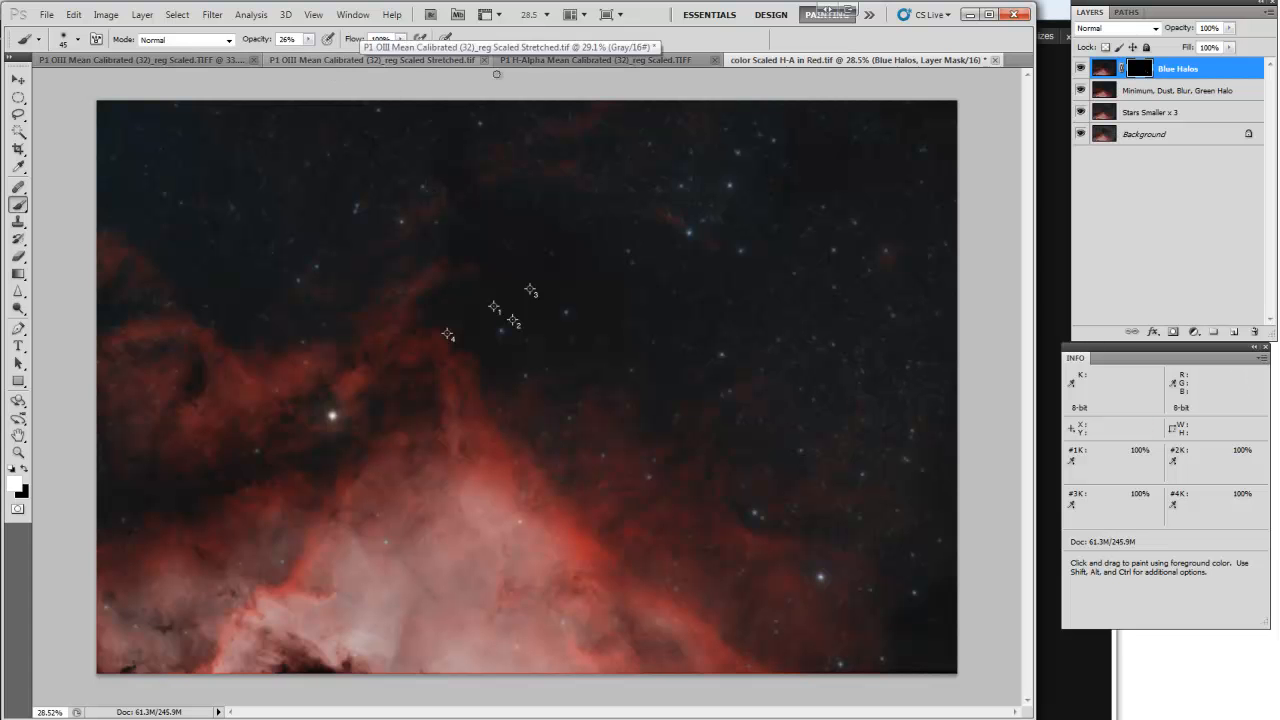
# Step: Switch to the H-Alpha image and copy its entire canvas
pyautogui.click(585, 58)
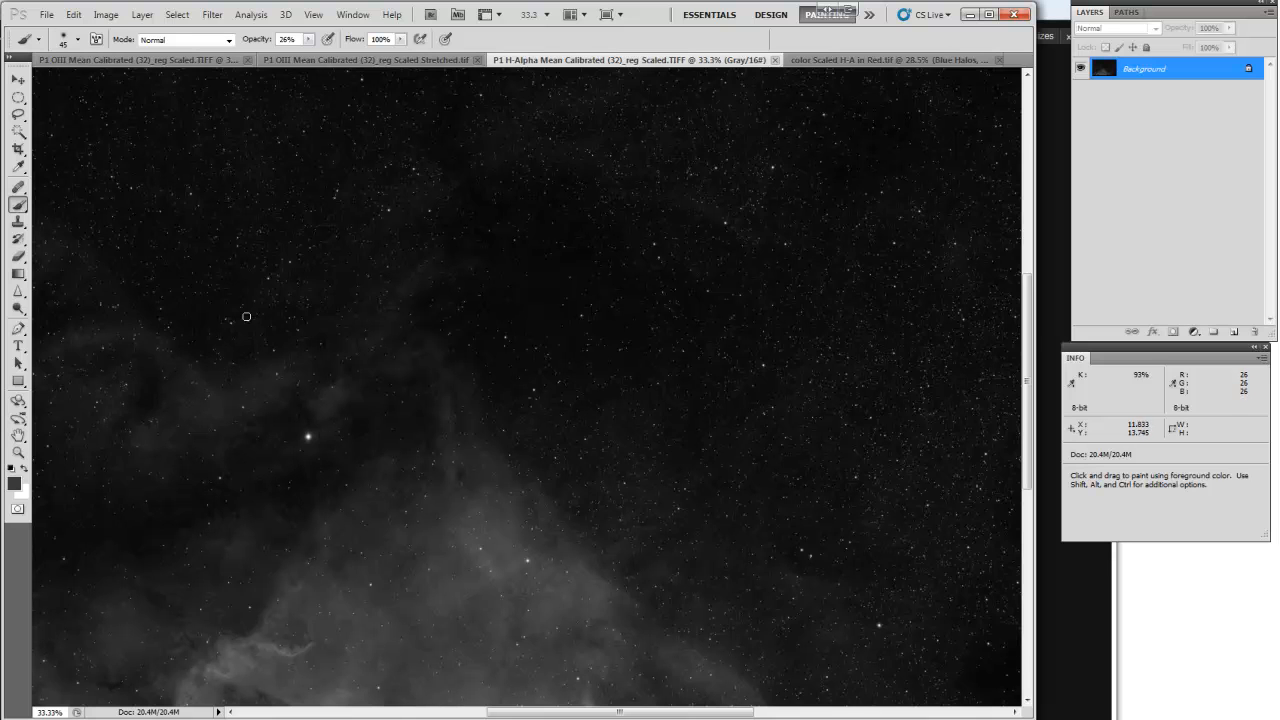
pyautogui.click(524, 195)
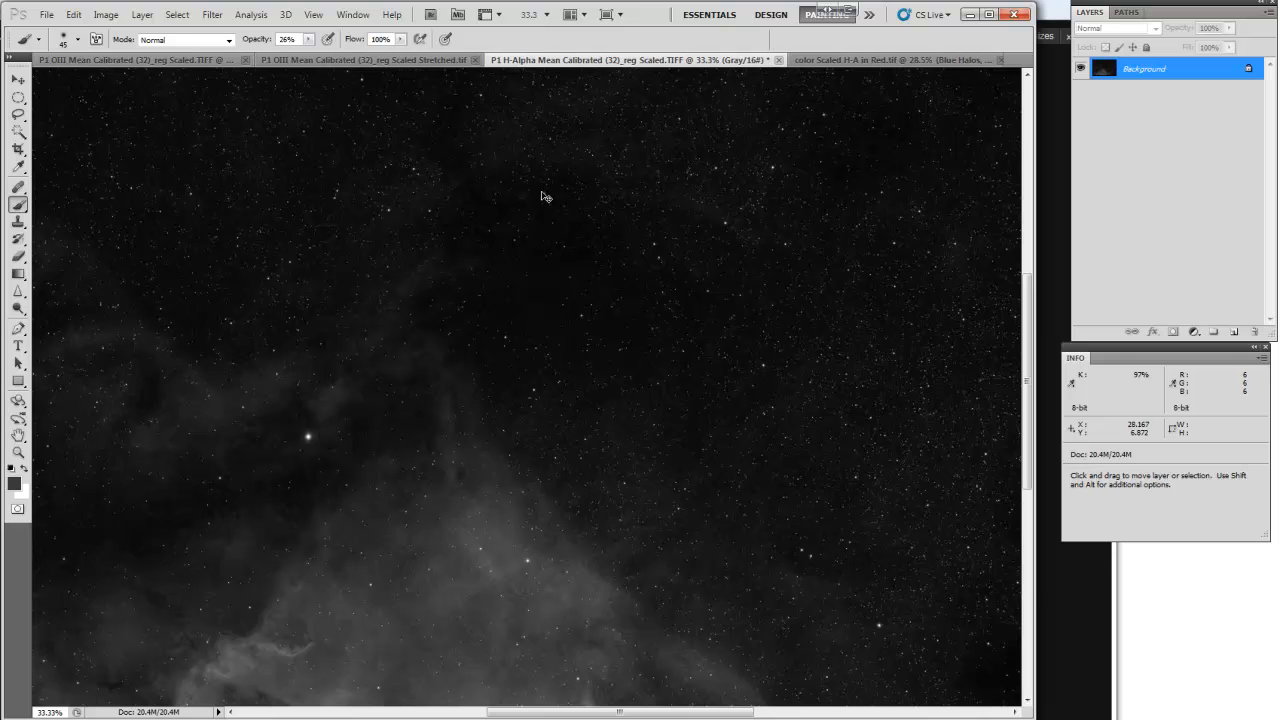
pyautogui.hotkey('ctrl', 'a')
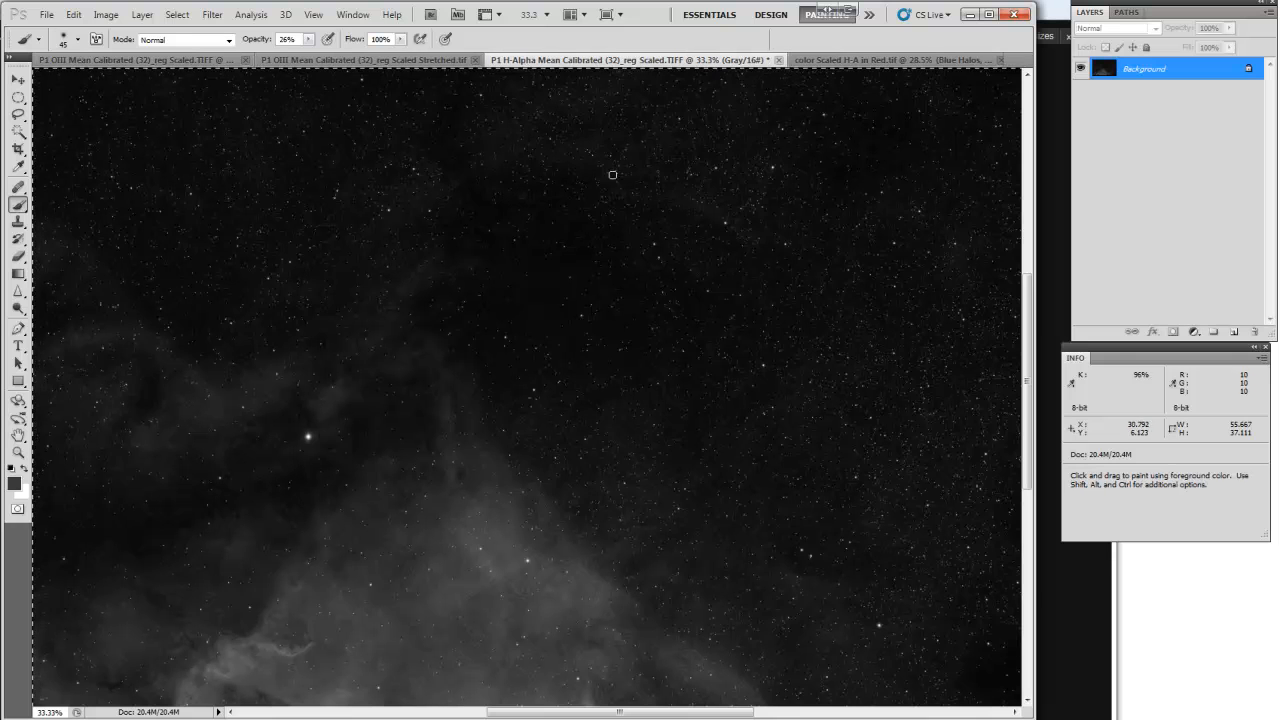
# Step: Return to the color Scaled H-A in Red image and merge all its visible layers
pyautogui.click(826, 56)
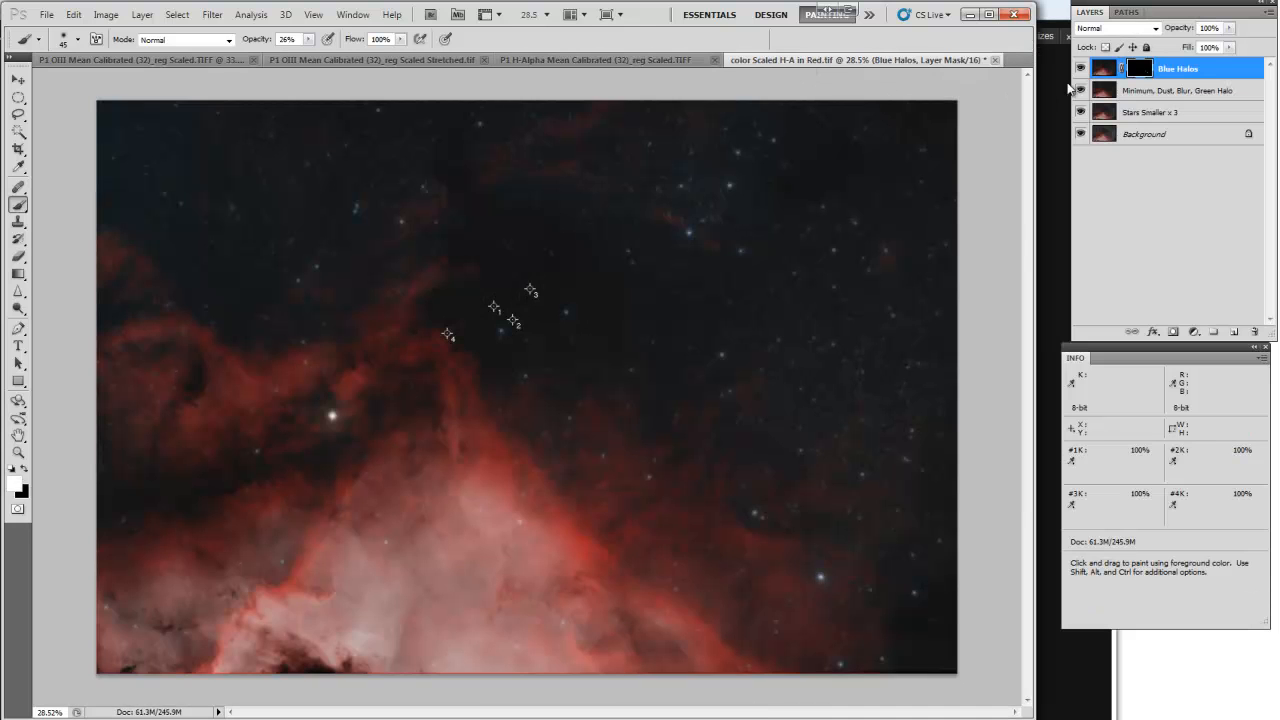
pyautogui.keyDown('shift'); pyautogui.click(1128, 92); pyautogui.keyUp('shift')
pyautogui.rightClick(1135, 91)
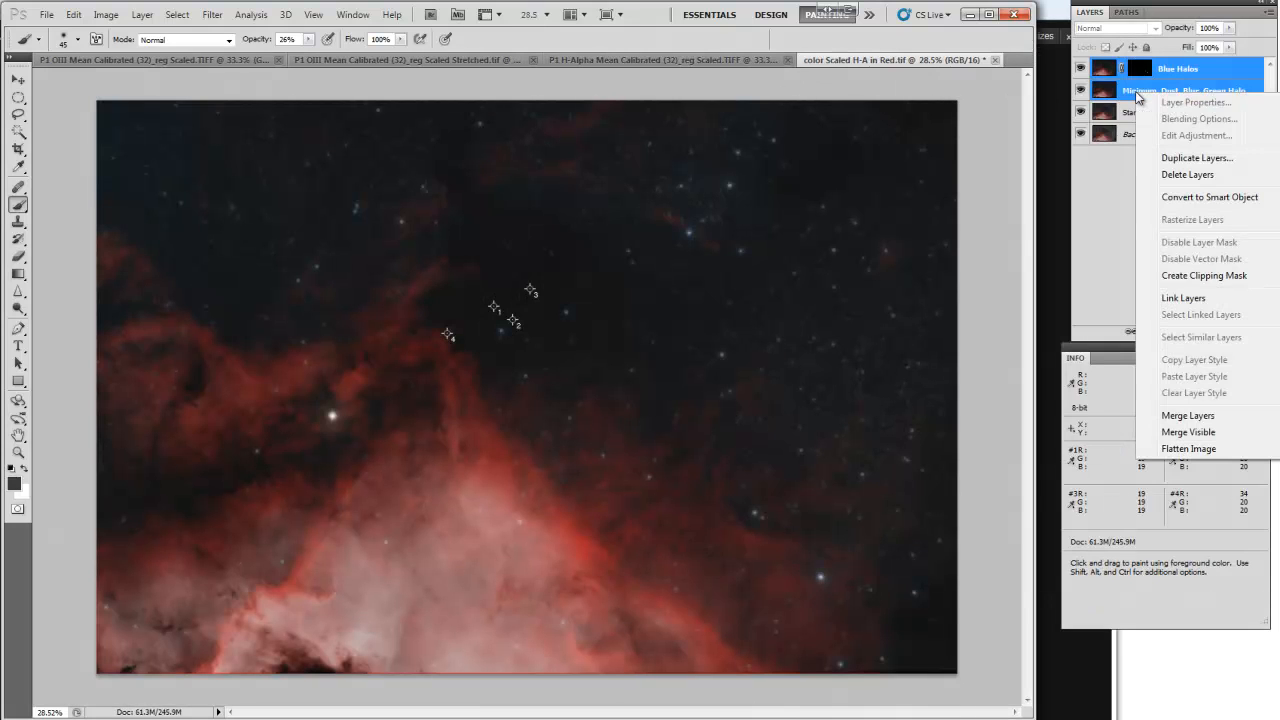
pyautogui.click(1190, 432)
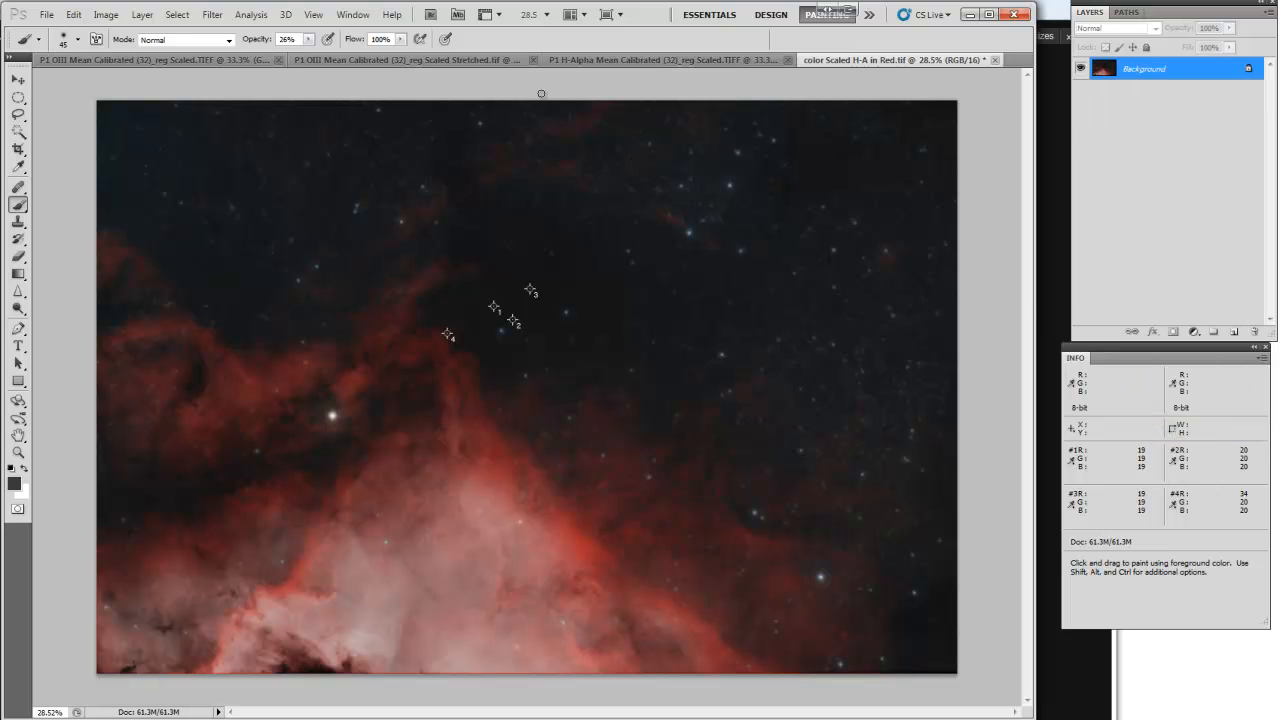
# Step: Try pasting the H-Alpha image as a new layer above the colour background, and undo the paste
pyautogui.press('ctrl')
pyautogui.hotkey('ctrl', 'j')
pyautogui.hotkey('ctrl', 'shift', 'u')
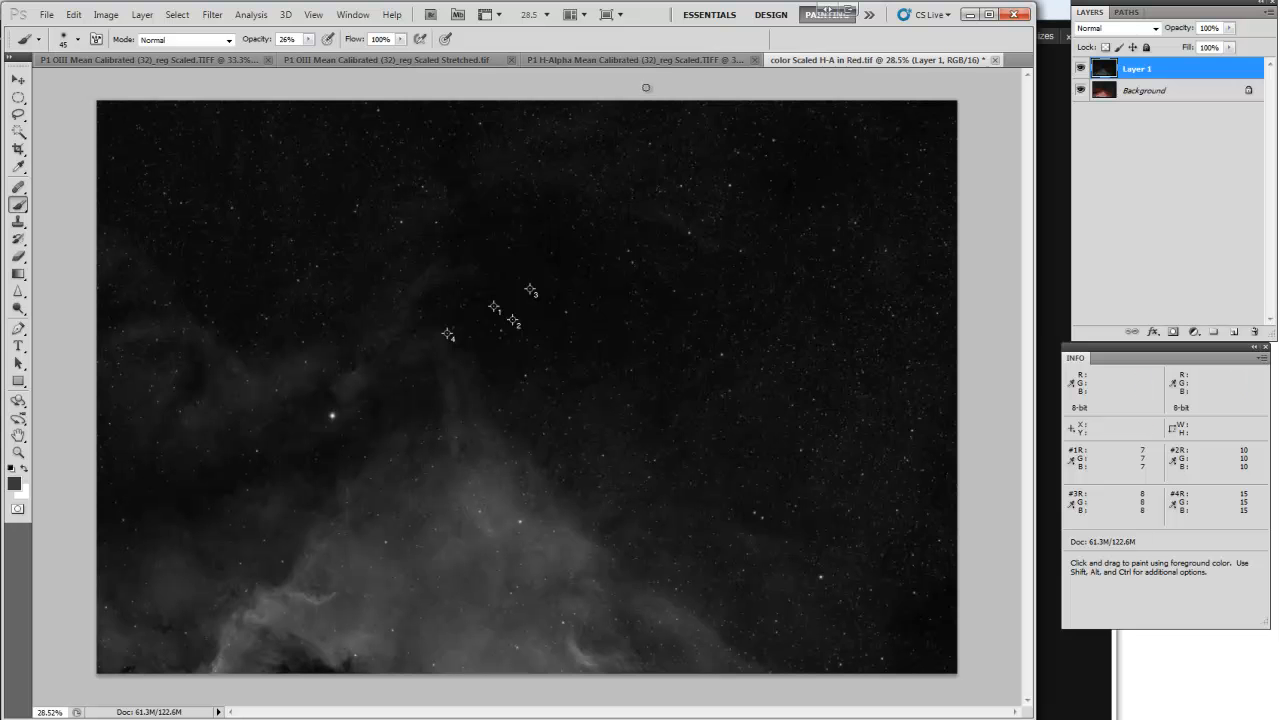
pyautogui.hotkey('ctrl', 'z')
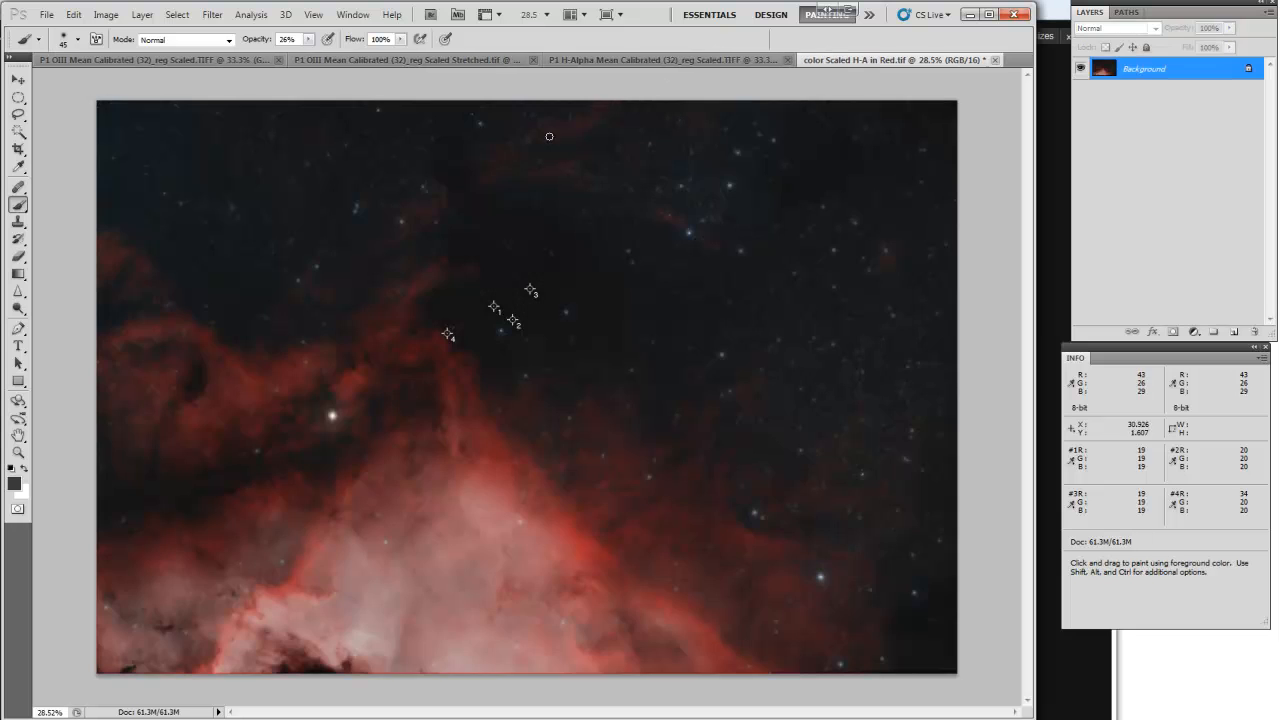
# Step: In the H-Alpha image, duplicate the Background layer and set the copy's blend mode to Overlay
pyautogui.click(660, 60)
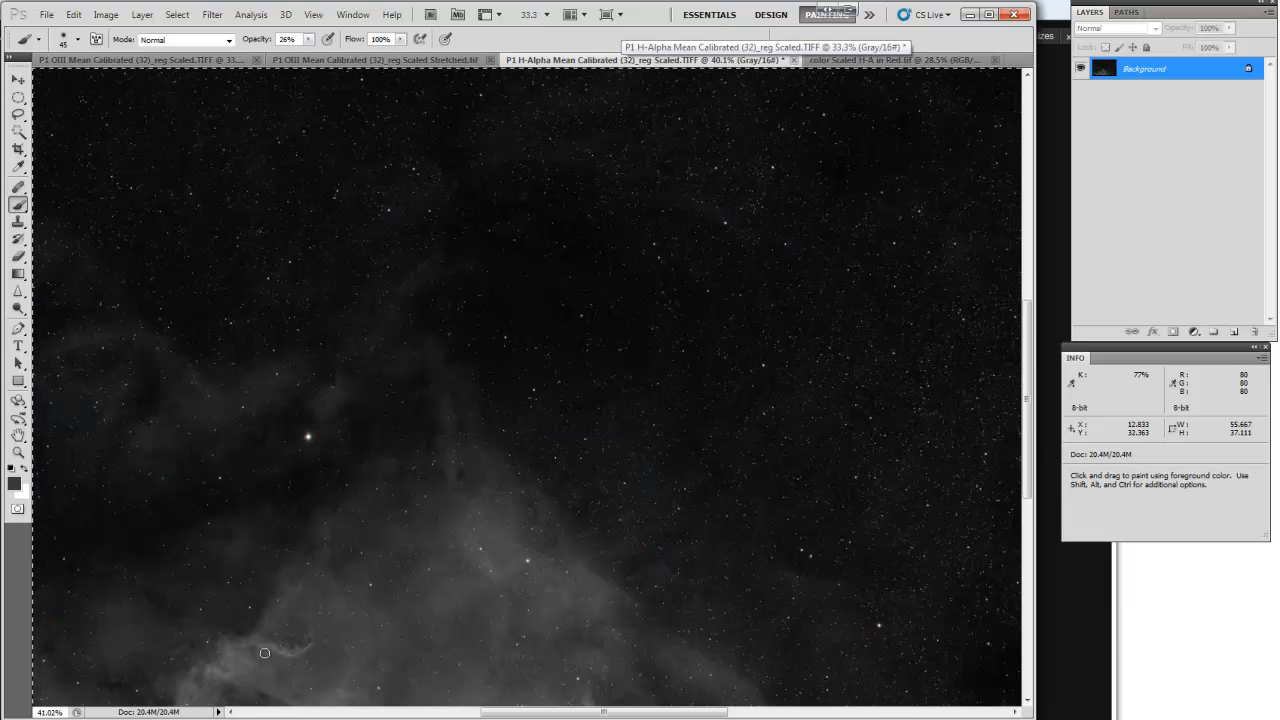
pyautogui.scroll(4, 265, 652)
pyautogui.scroll(1, 265, 652)
pyautogui.moveTo(265, 652); pyautogui.dragTo(464, 457)
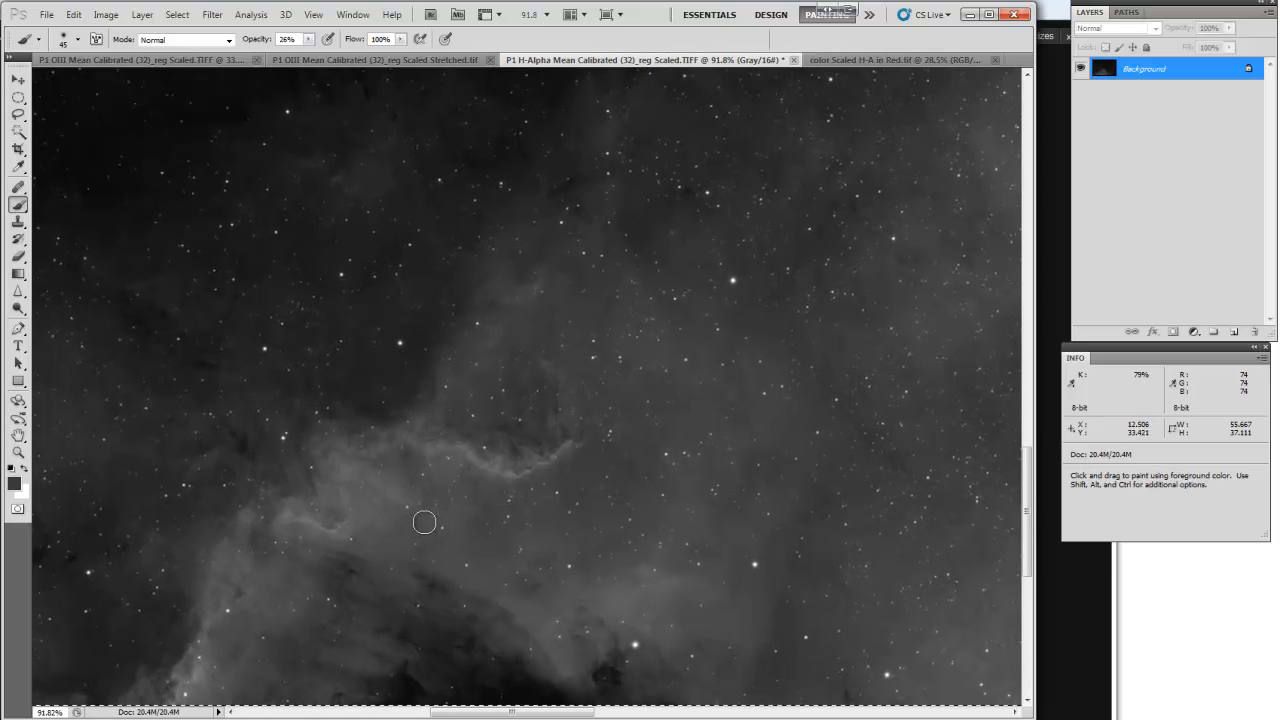
pyautogui.moveTo(423, 517); pyautogui.dragTo(447, 479)
pyautogui.scroll(1, 462, 468)
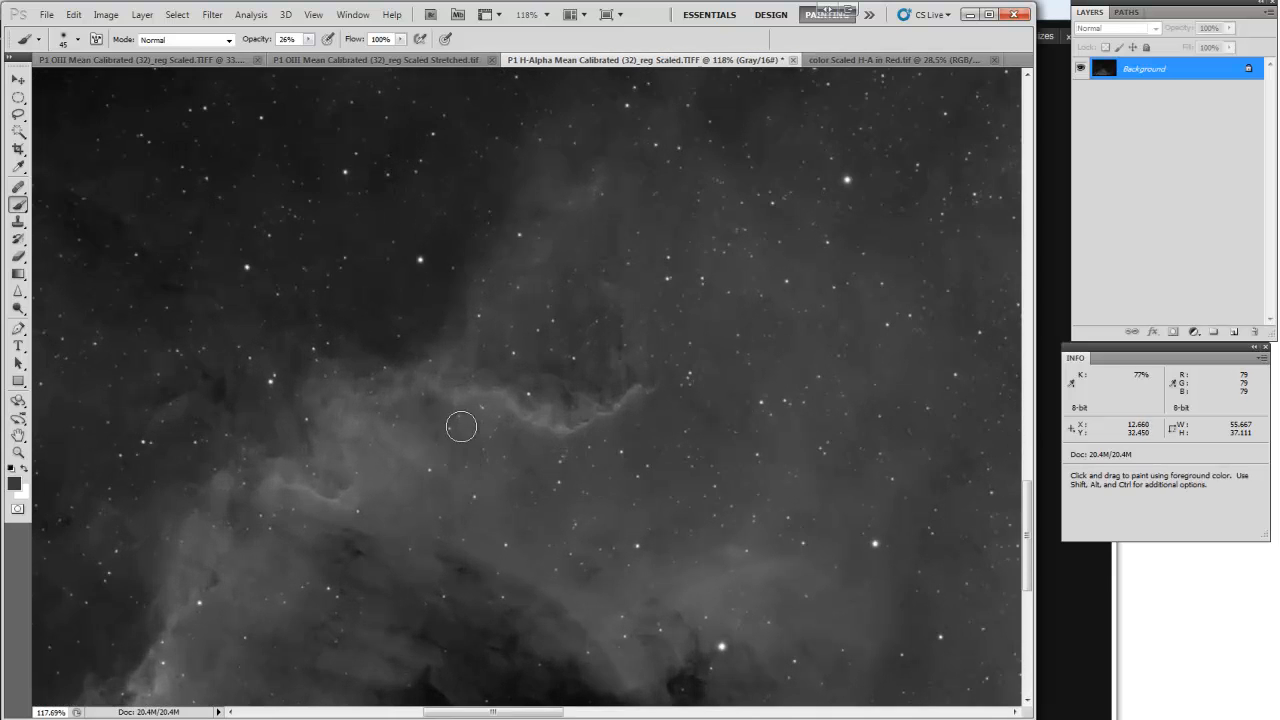
pyautogui.scroll(2, 485, 435)
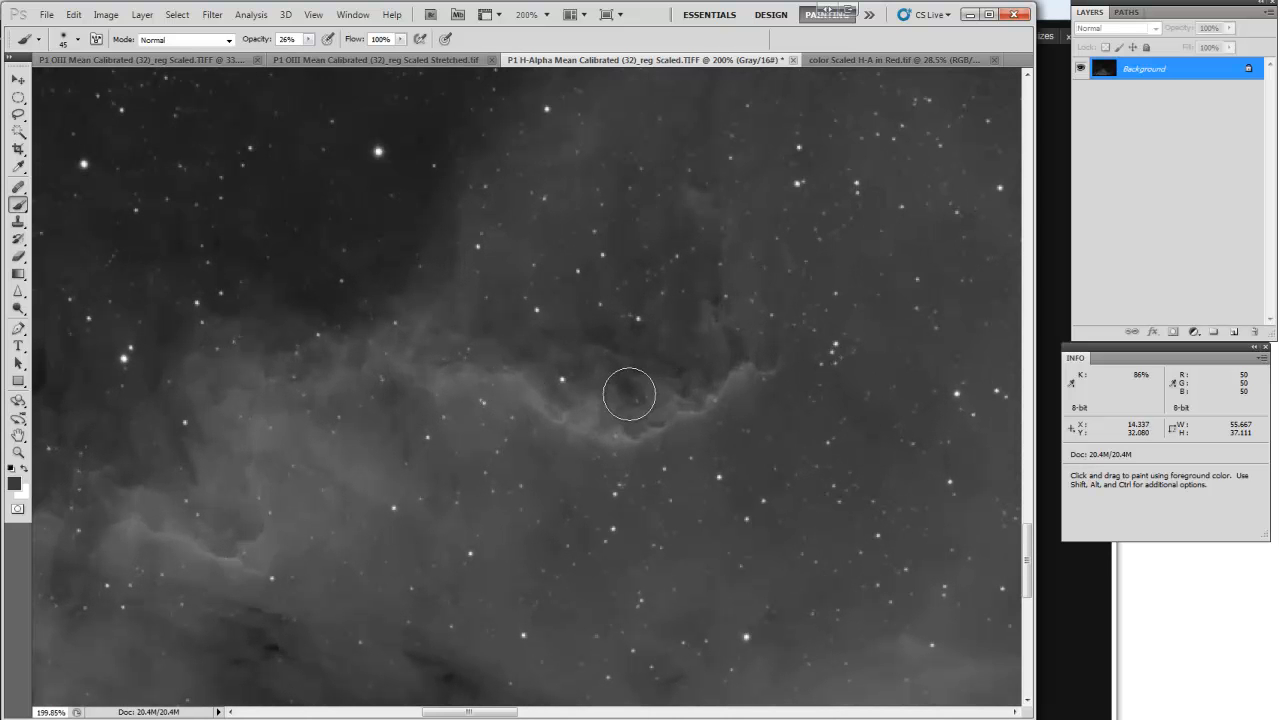
pyautogui.moveTo(1136, 77); pyautogui.dragTo(1231, 333)
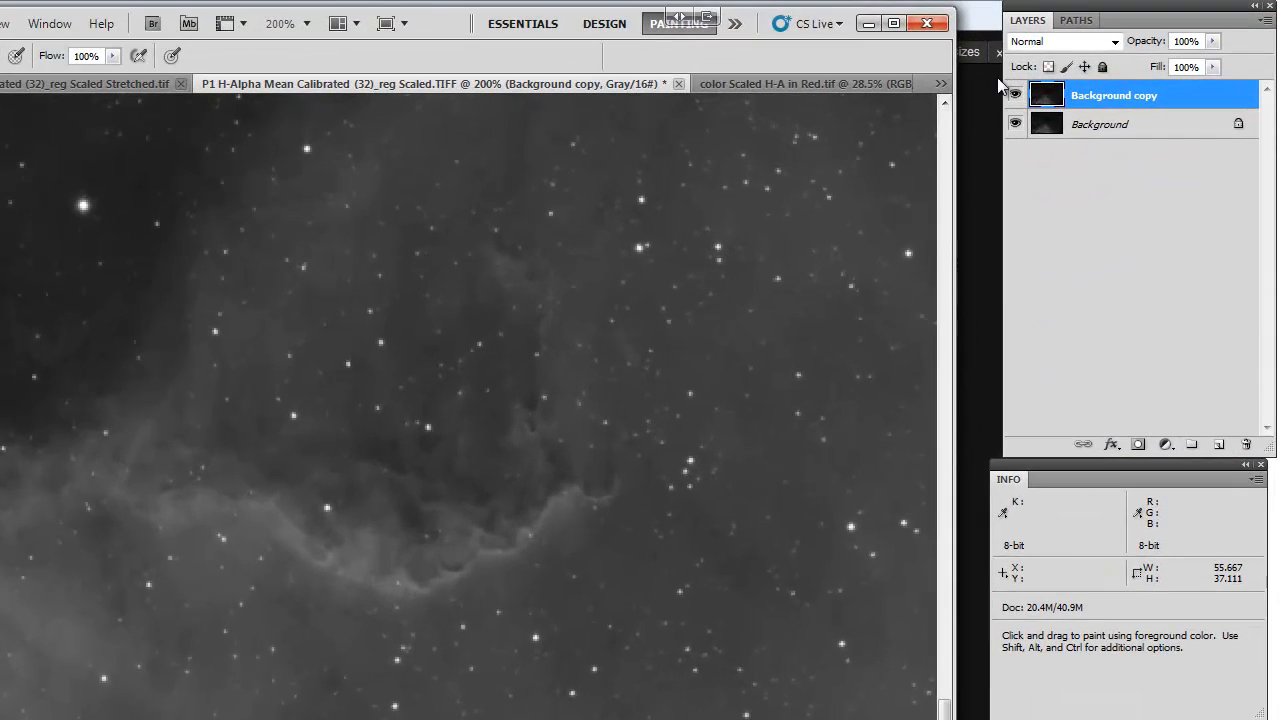
pyautogui.click(1032, 46)
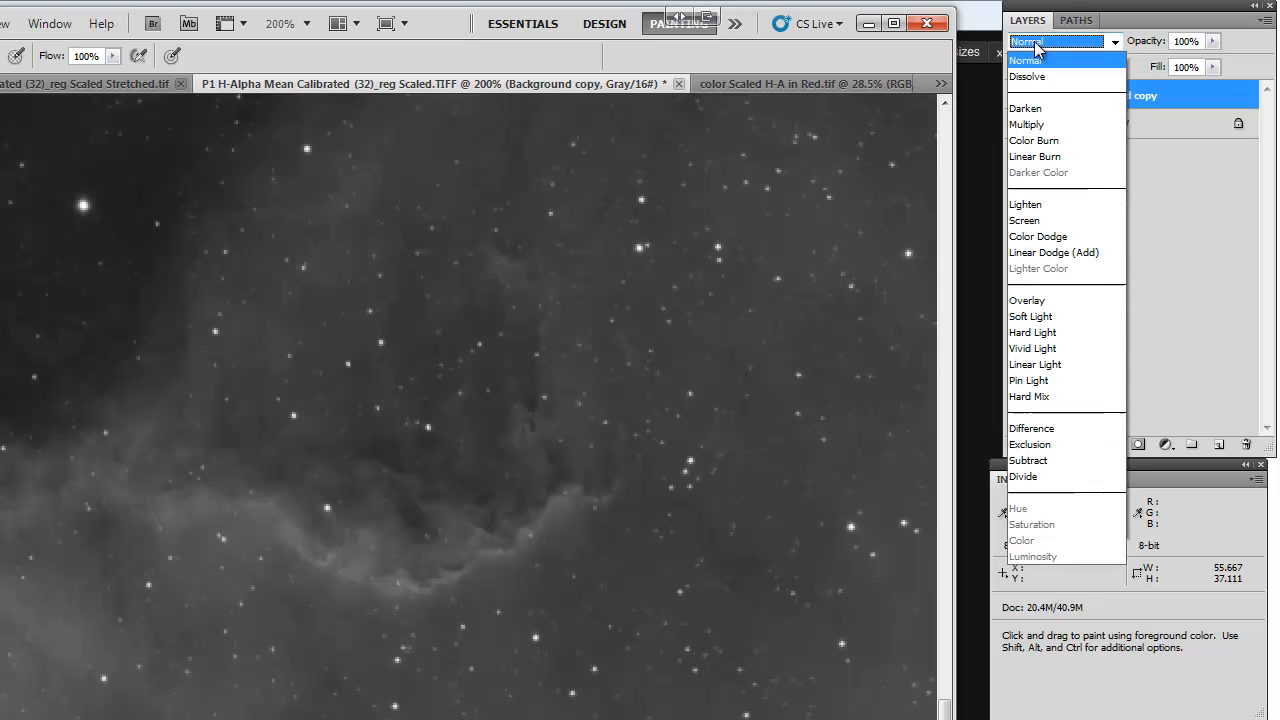
pyautogui.click(1067, 300)
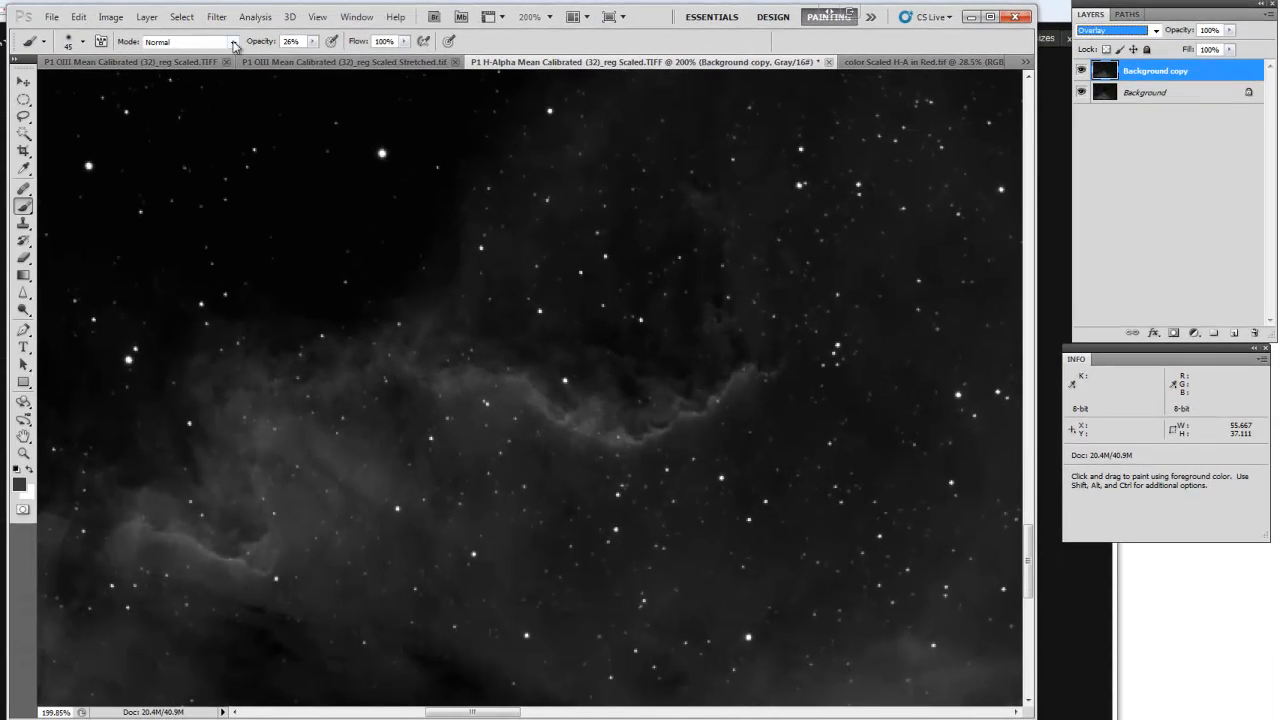
# Step: Open the High Pass filter for the Background copy layer, keeping its dialog clear of the bright nebula ridge
pyautogui.click(216, 17)
pyautogui.moveTo(237, 312)
pyautogui.click(410, 324)
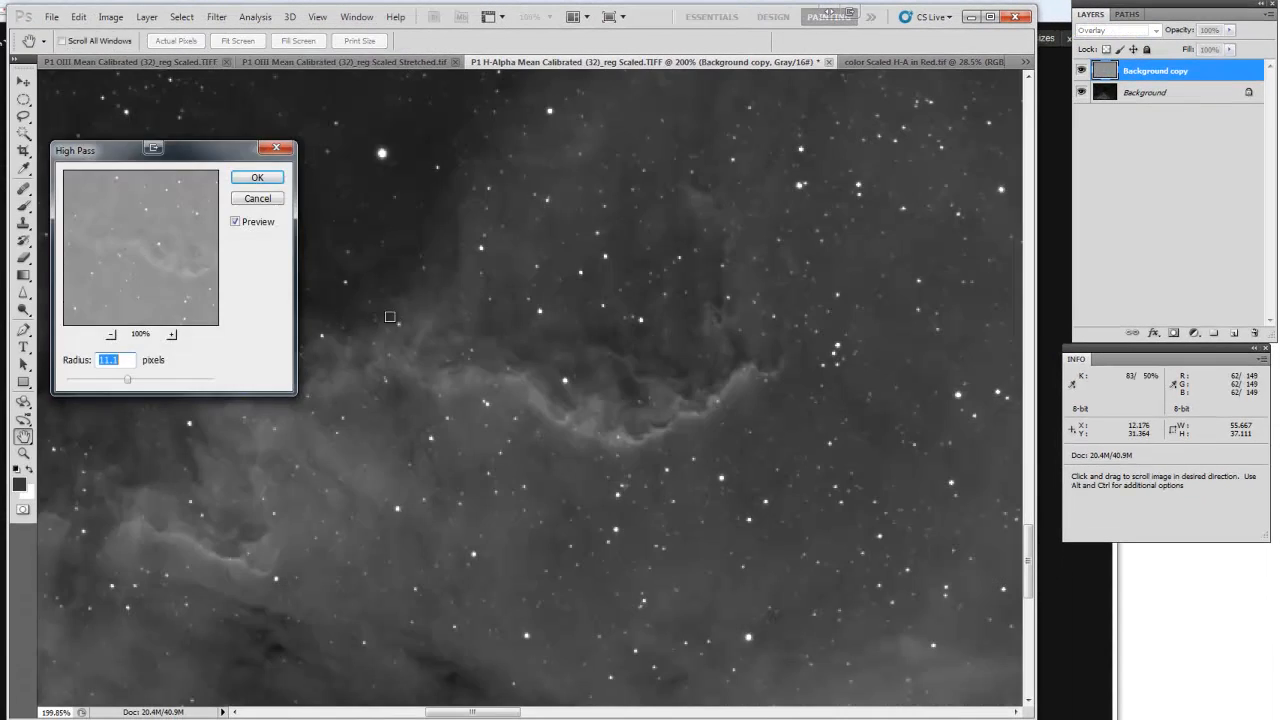
pyautogui.moveTo(203, 158); pyautogui.dragTo(282, 332)
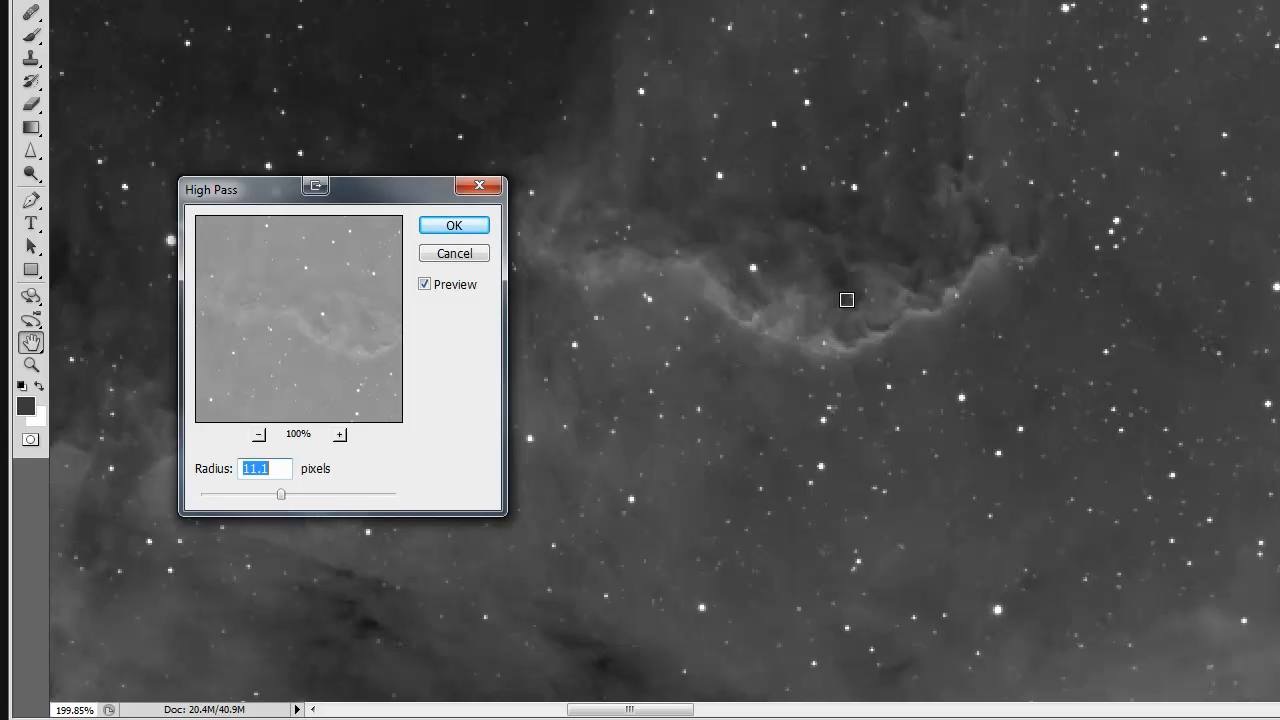
pyautogui.hotkey('ctrl', '+')
pyautogui.hotkey('ctrl', '+')
pyautogui.hotkey('ctrl', '+')
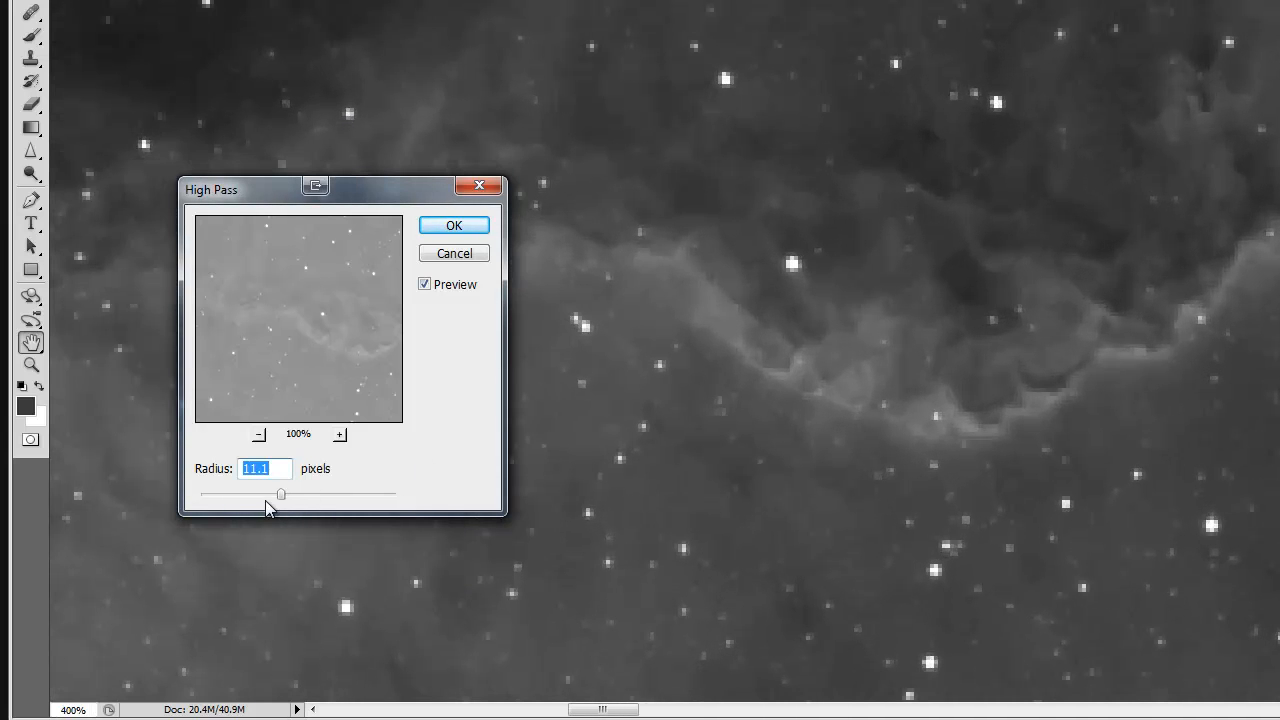
# Step: Try High Pass radii of 73.0, 2.2 and 11.1 pixels on the nebula ridge
pyautogui.moveTo(280, 497); pyautogui.dragTo(346, 500)
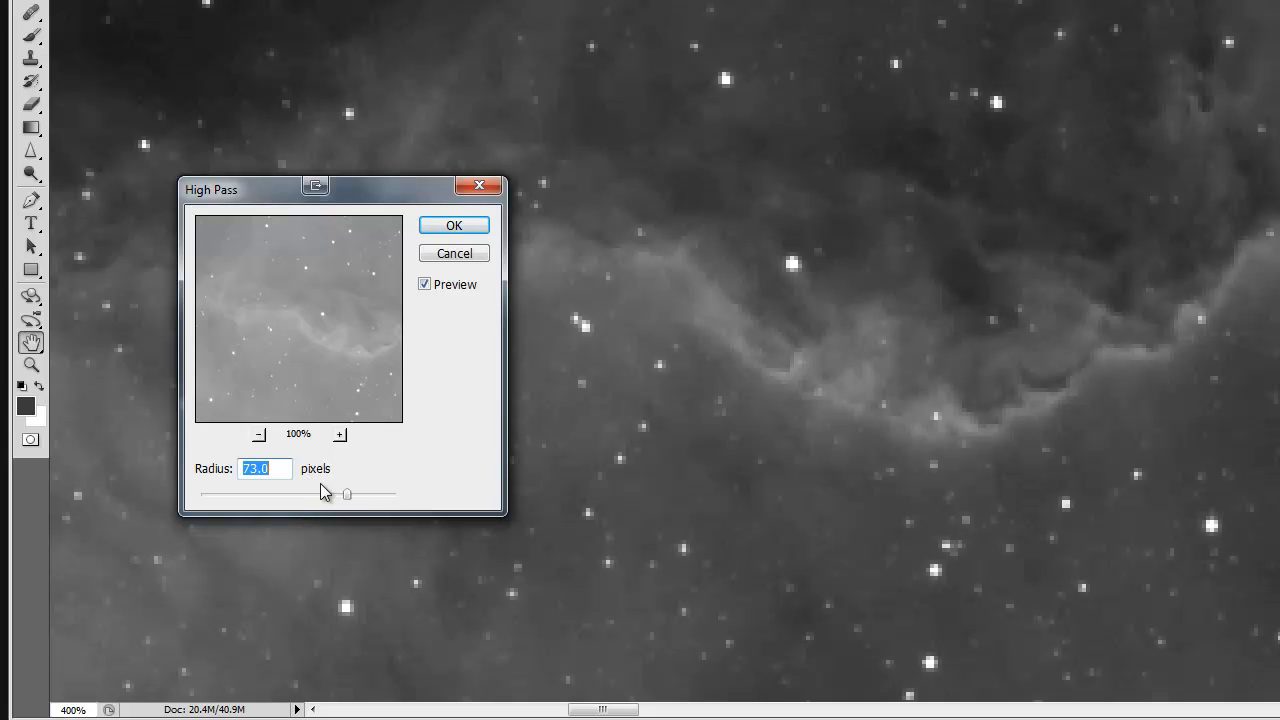
pyautogui.moveTo(347, 498); pyautogui.dragTo(223, 495)
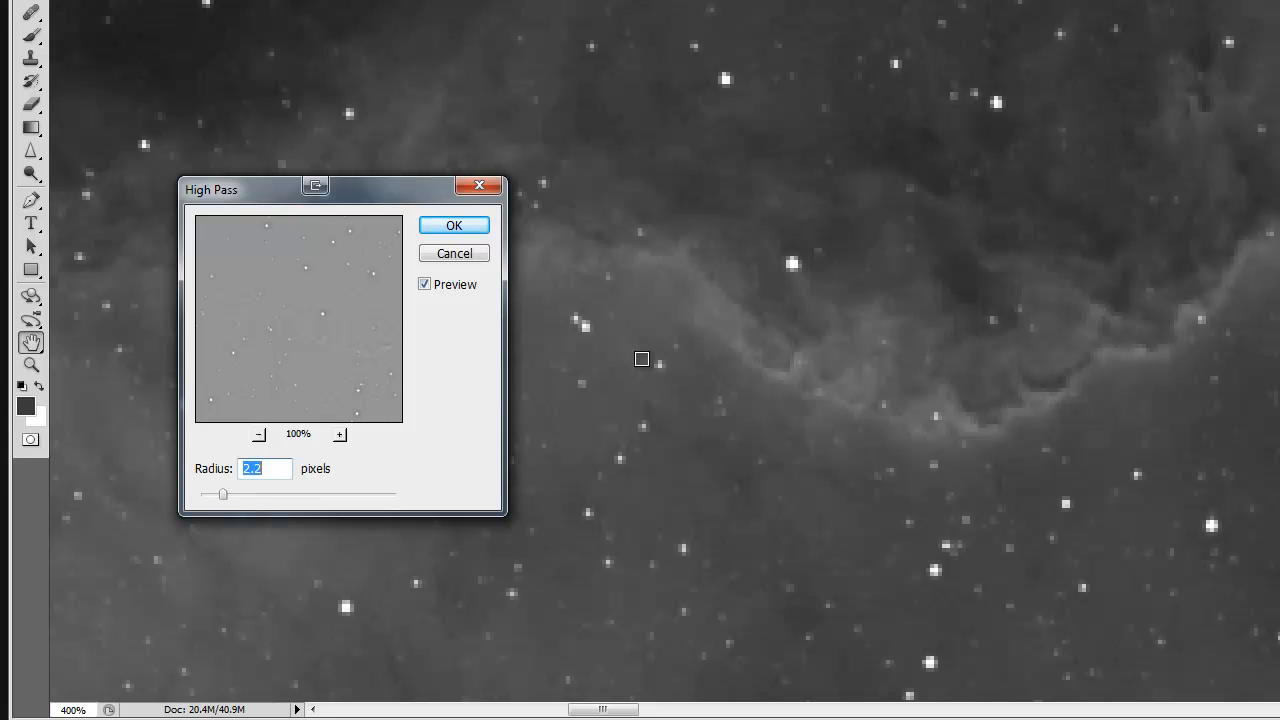
pyautogui.moveTo(227, 496); pyautogui.dragTo(281, 504)
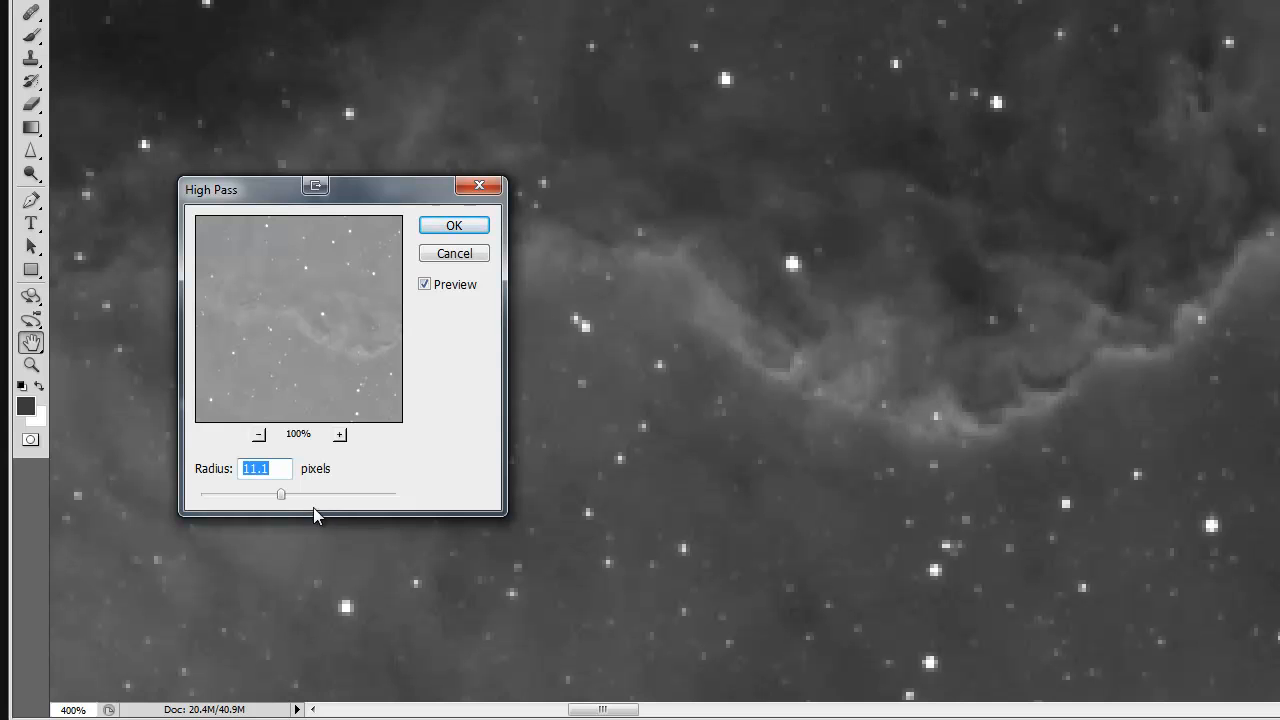
# Step: Apply the High Pass filter to the Background copy layer with a radius of 12.0 pixels
pyautogui.moveTo(281, 495)
pyautogui.mouseDown()
pyautogui.moveTo(265, 497)
pyautogui.moveTo(288, 494)
pyautogui.mouseUp()
pyautogui.moveTo(290, 496); pyautogui.dragTo(284, 497)
pyautogui.hotkey('ctrl', '0')
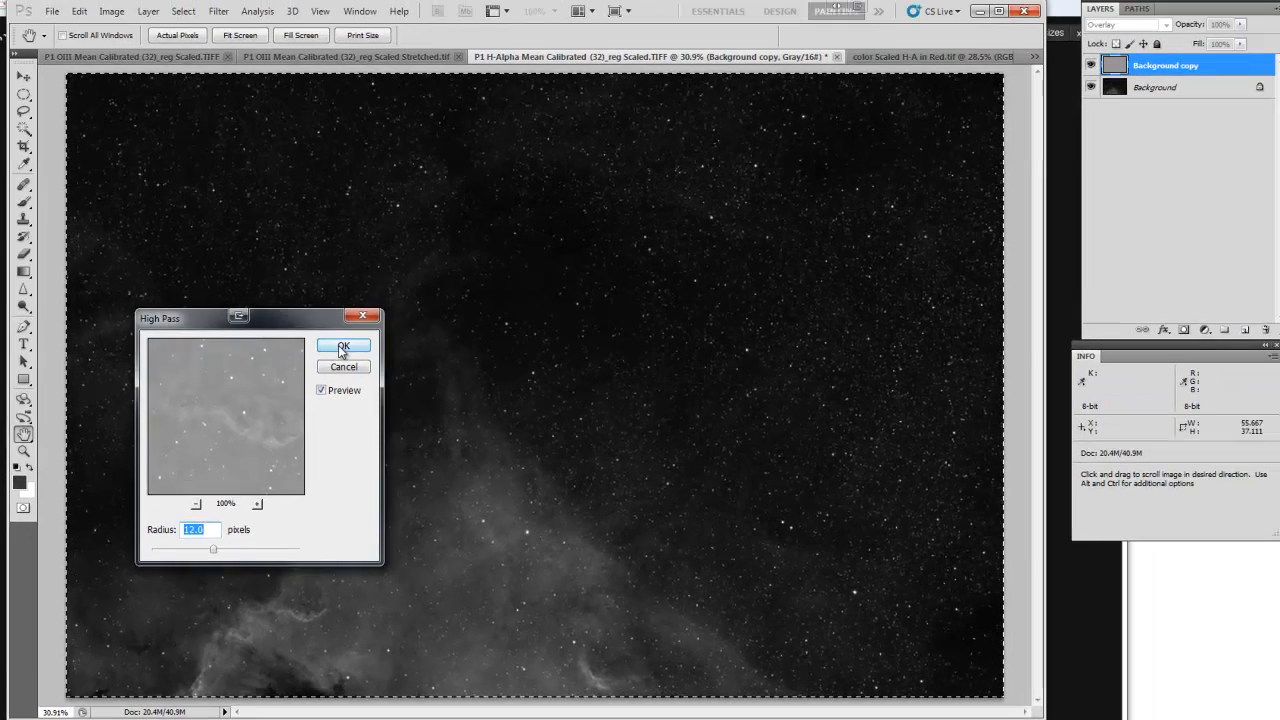
pyautogui.click(454, 225)
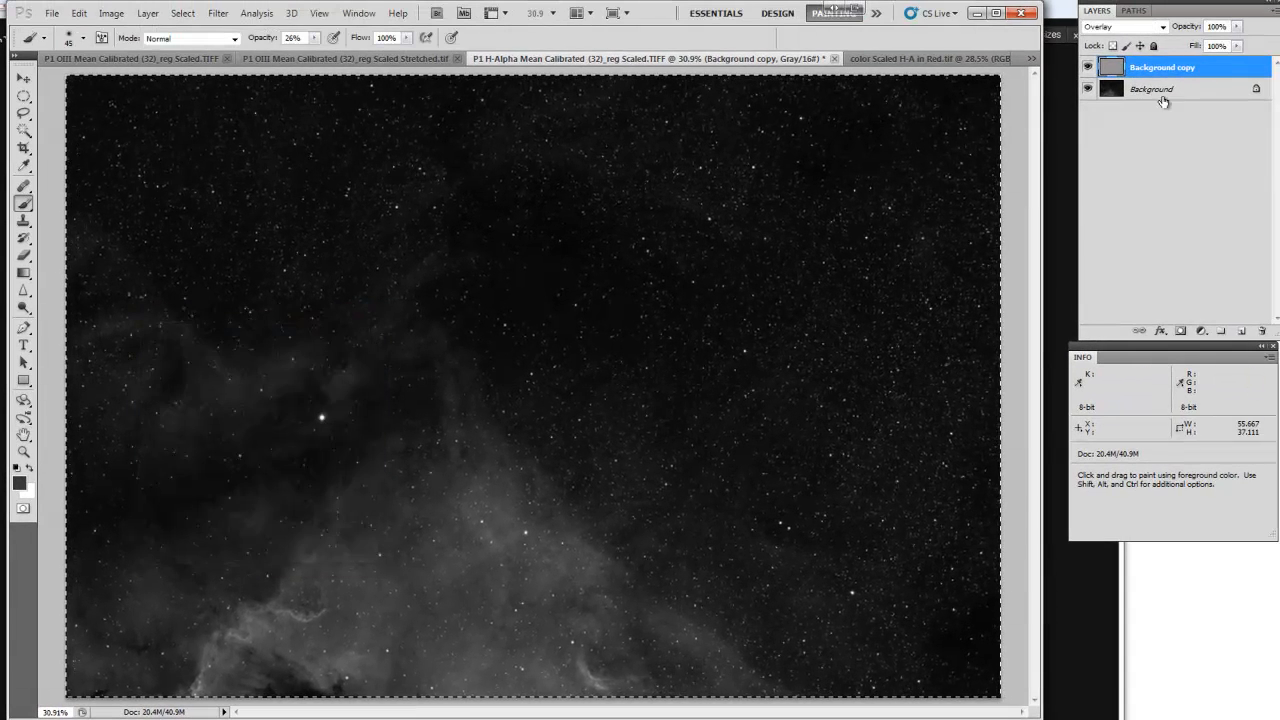
# Step: Flatten the H-Alpha image's Background copy and Background into a single layer
pyautogui.keyDown('shift'); pyautogui.click(1184, 97); pyautogui.keyUp('shift')
pyautogui.rightClick(1184, 97)
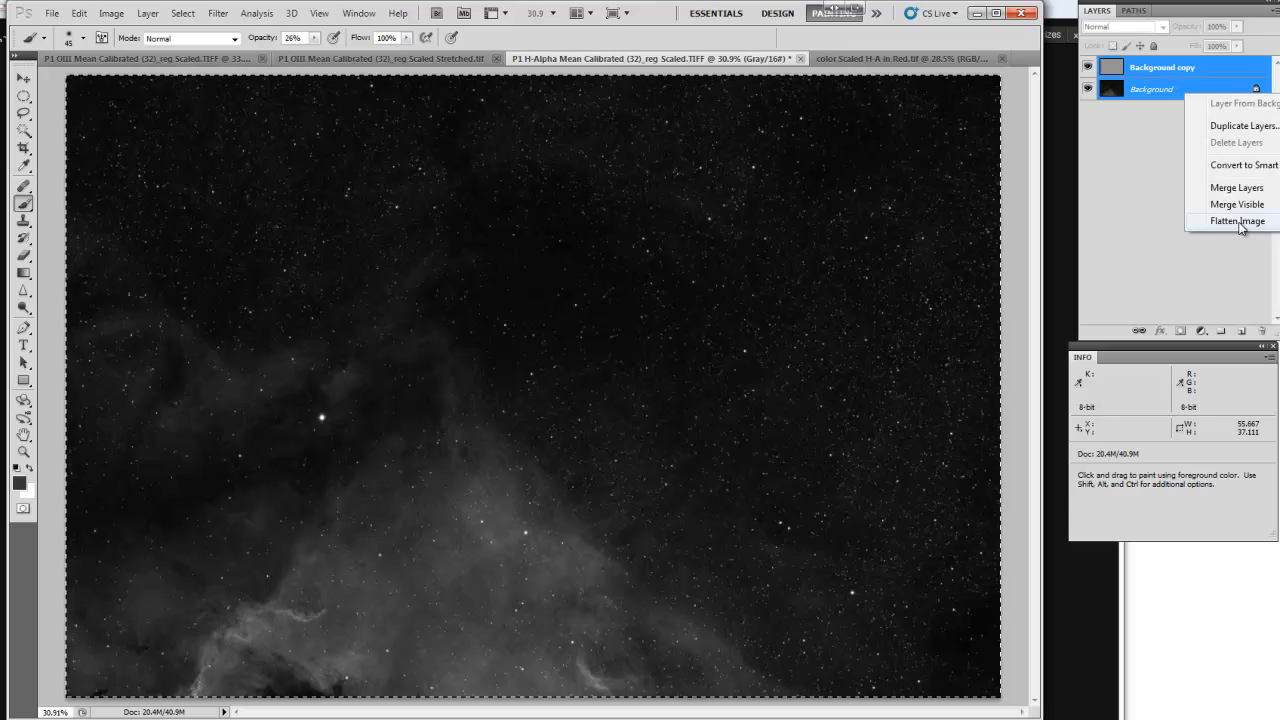
pyautogui.click(1152, 248)
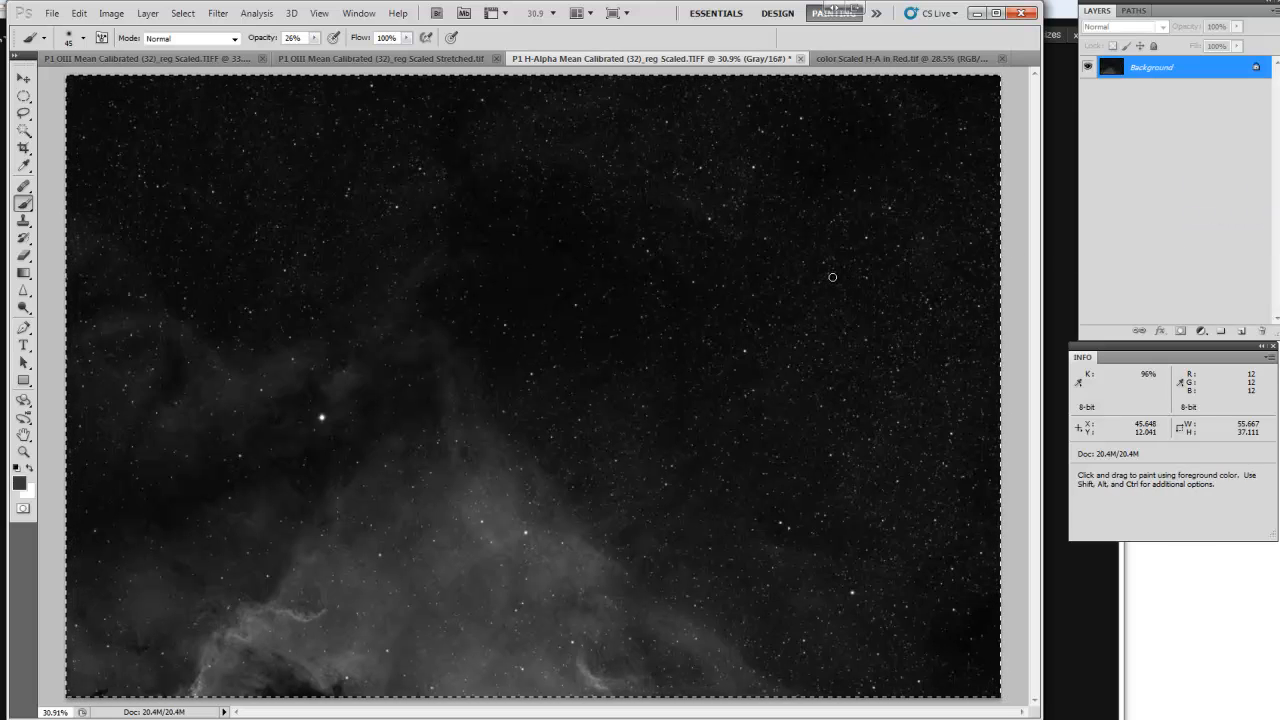
# Step: Paste the sharpened H-Alpha image as a new layer over the colour nebula image and set its blend mode to Luminosity
pyautogui.click(913, 55)
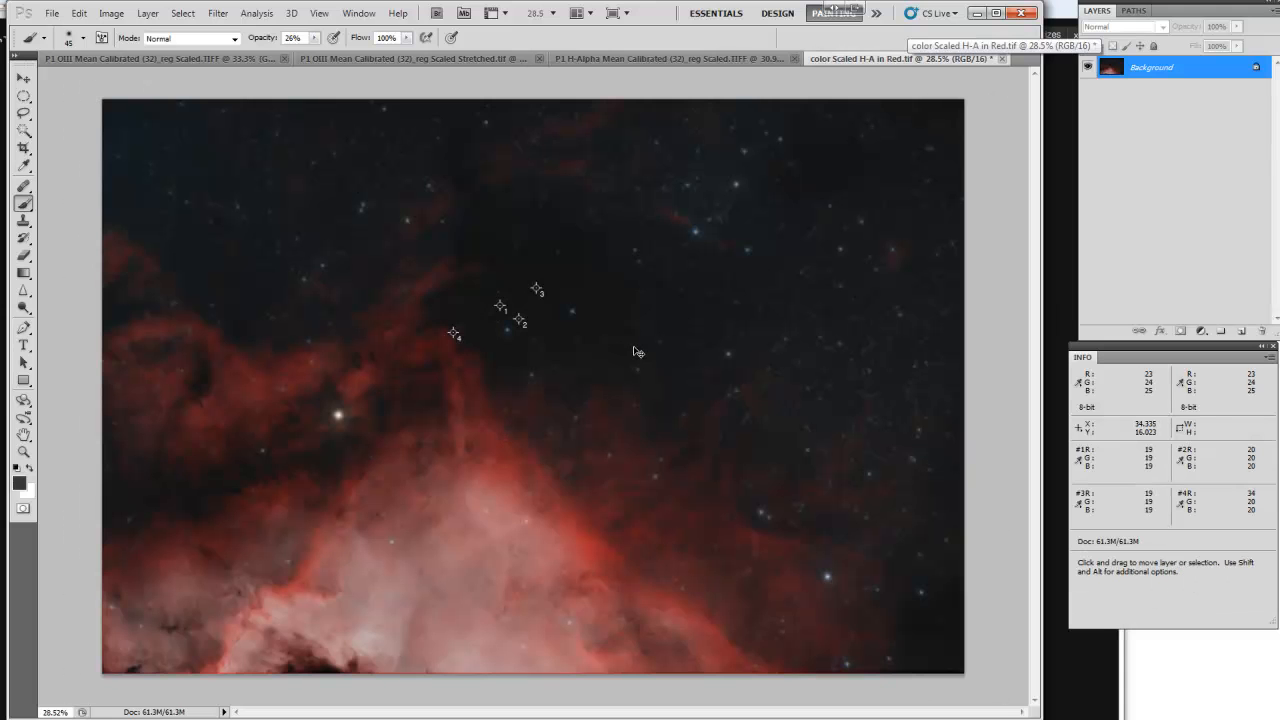
pyautogui.hotkey('ctrl', 'v')
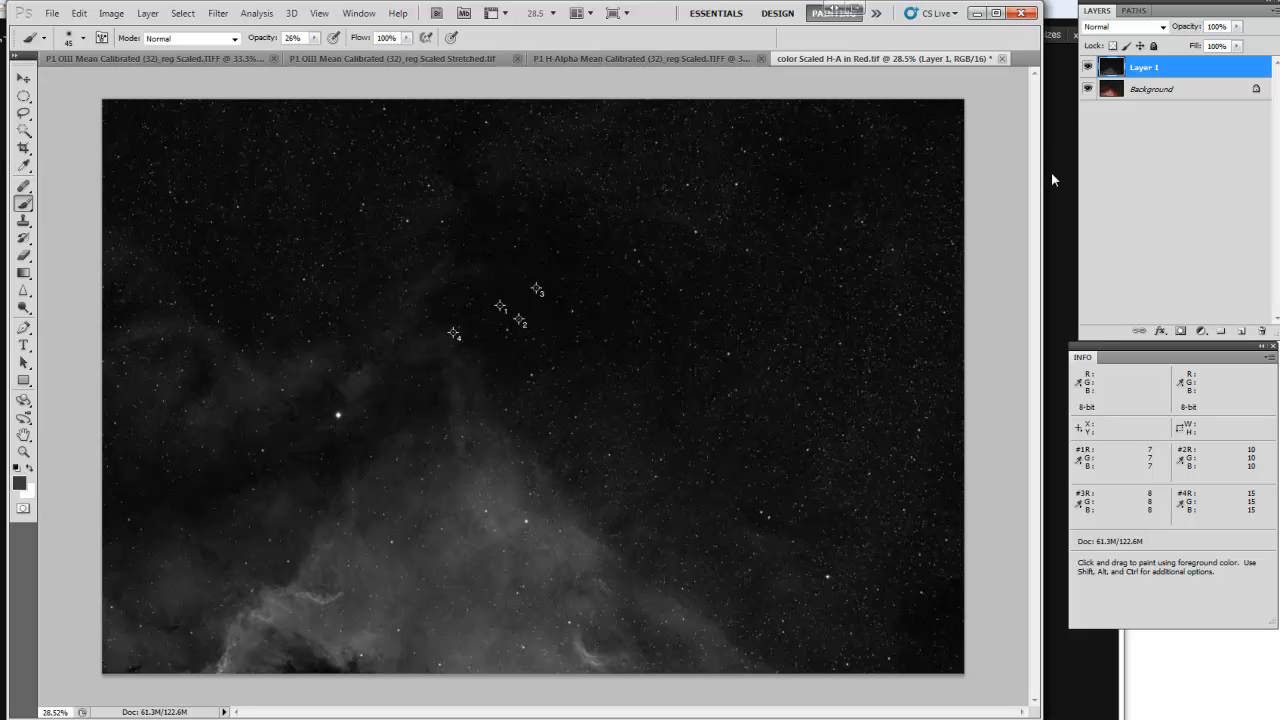
pyautogui.click(1143, 31)
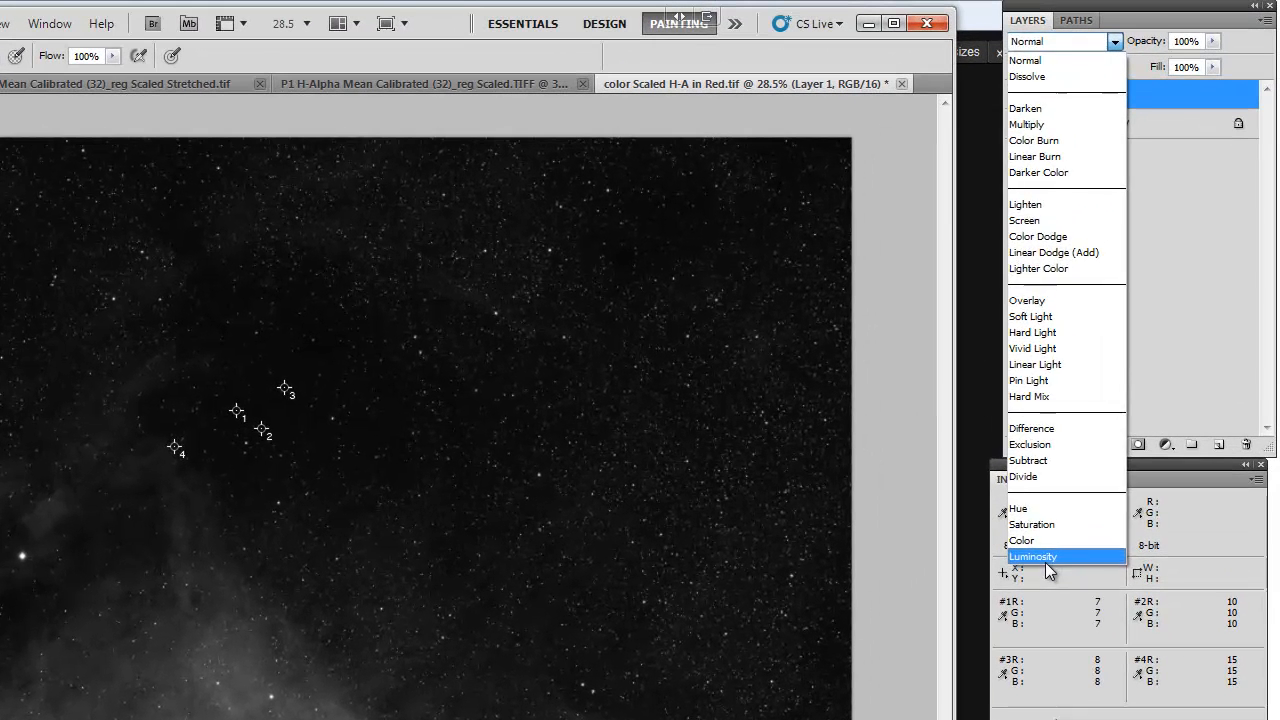
pyautogui.click(1106, 416)
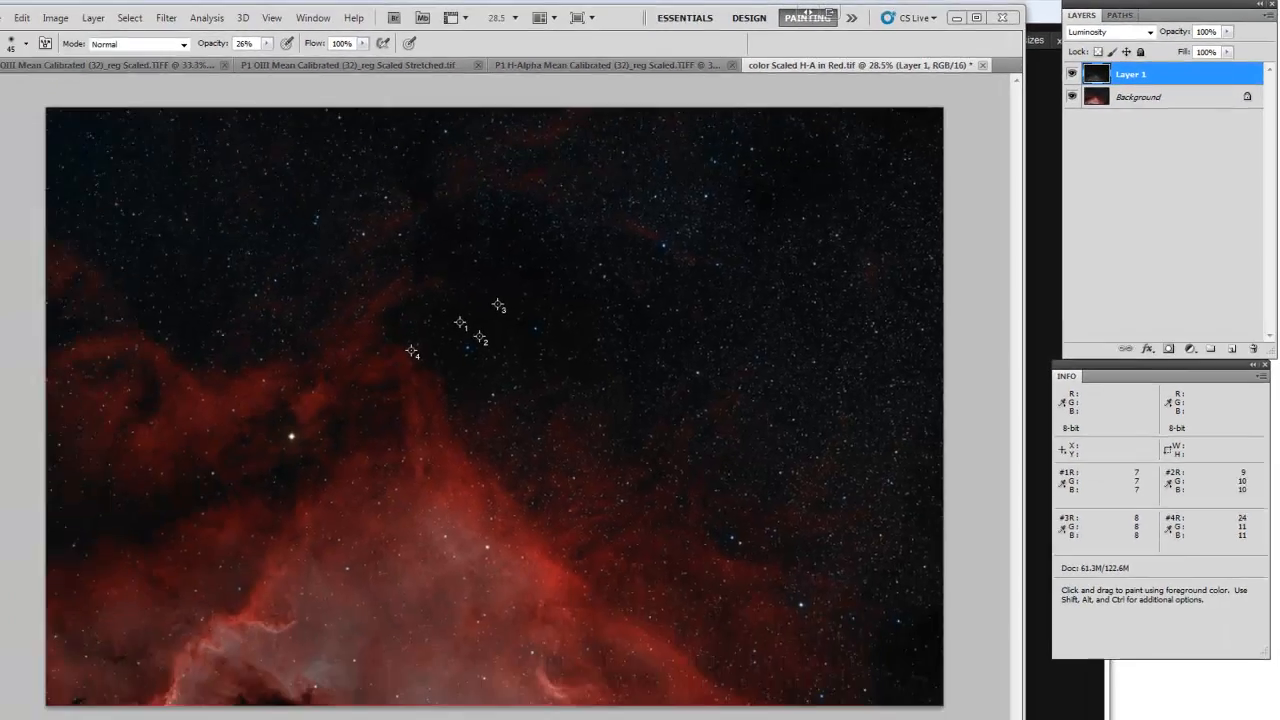
# Step: Look at the Cygnus mosaic photo in the web browser as a colour reference for the nebula, then return to Photoshop
pyautogui.moveTo(0, 1); pyautogui.dragTo(347, 1)
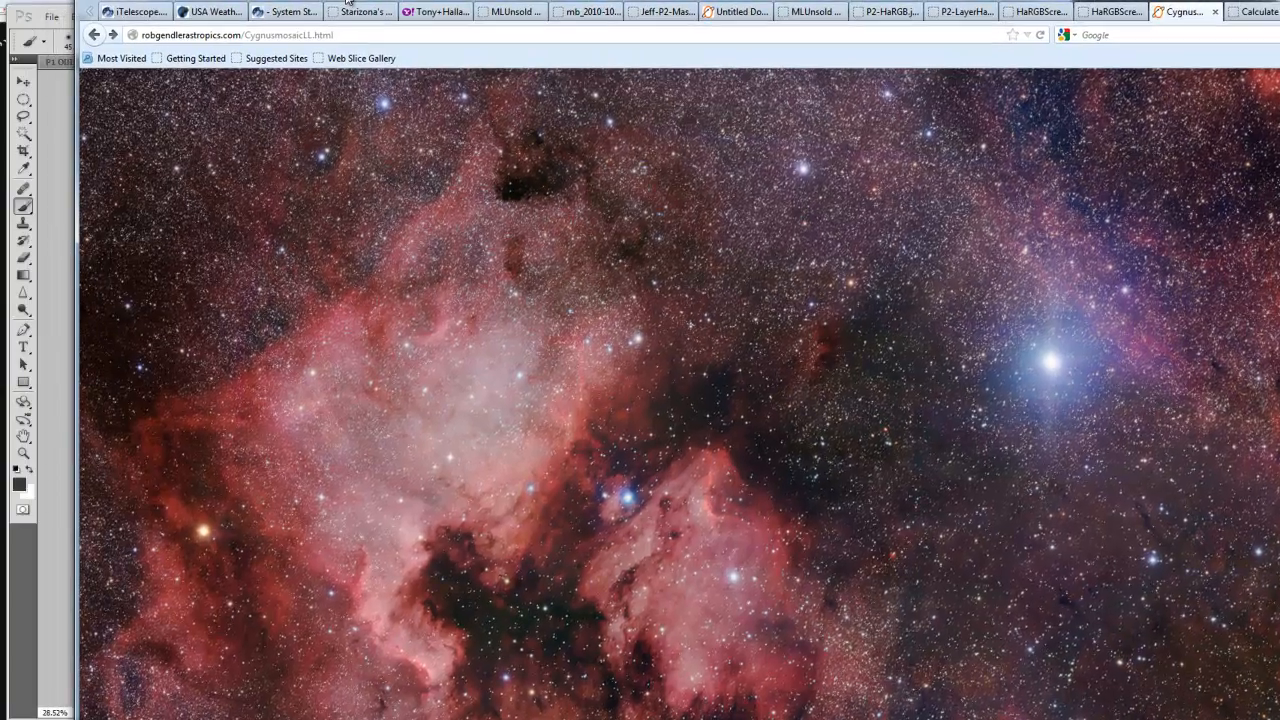
pyautogui.moveTo(347, 1); pyautogui.dragTo(0, 11)
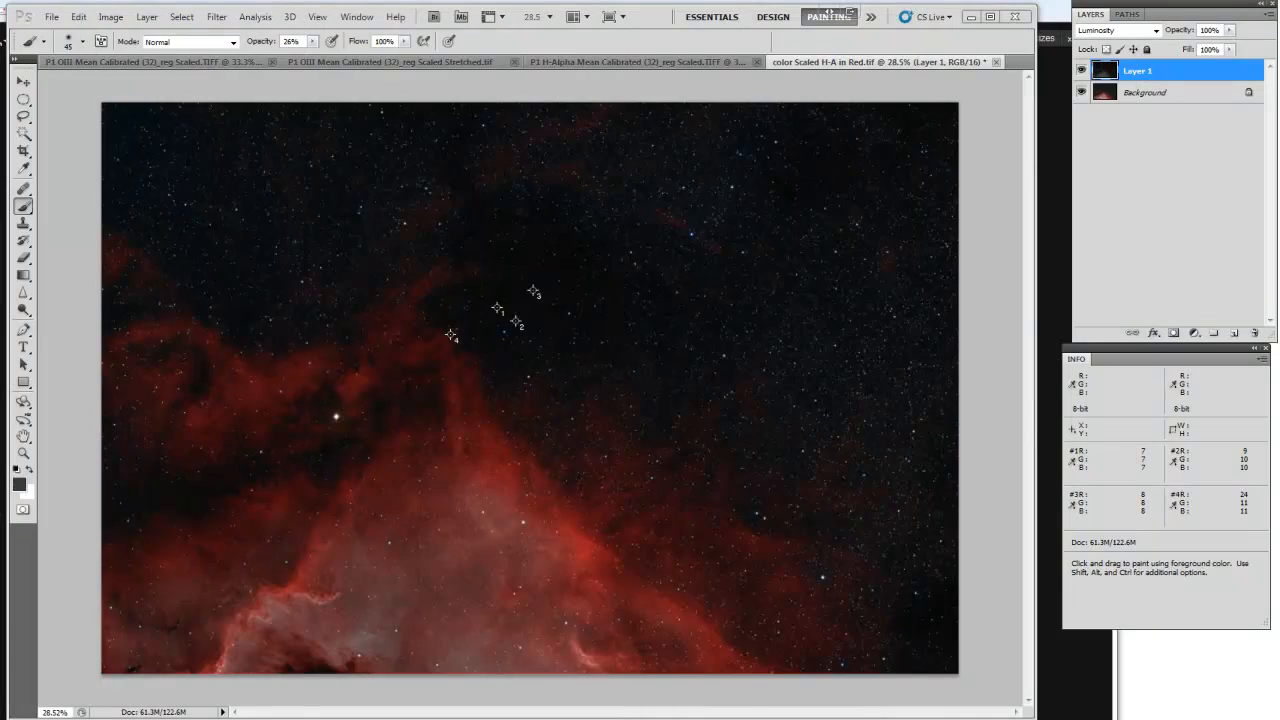
pyautogui.click(1136, 74)
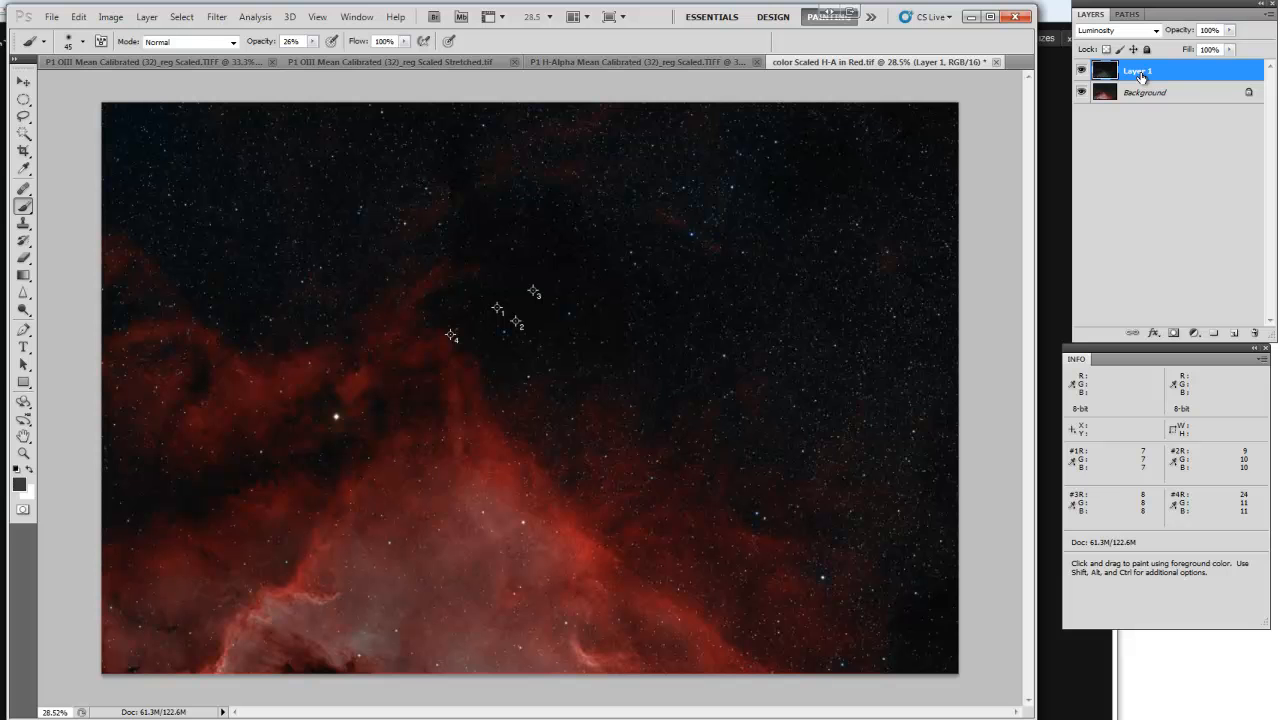
pyautogui.hotkey('ctrl', 'm')
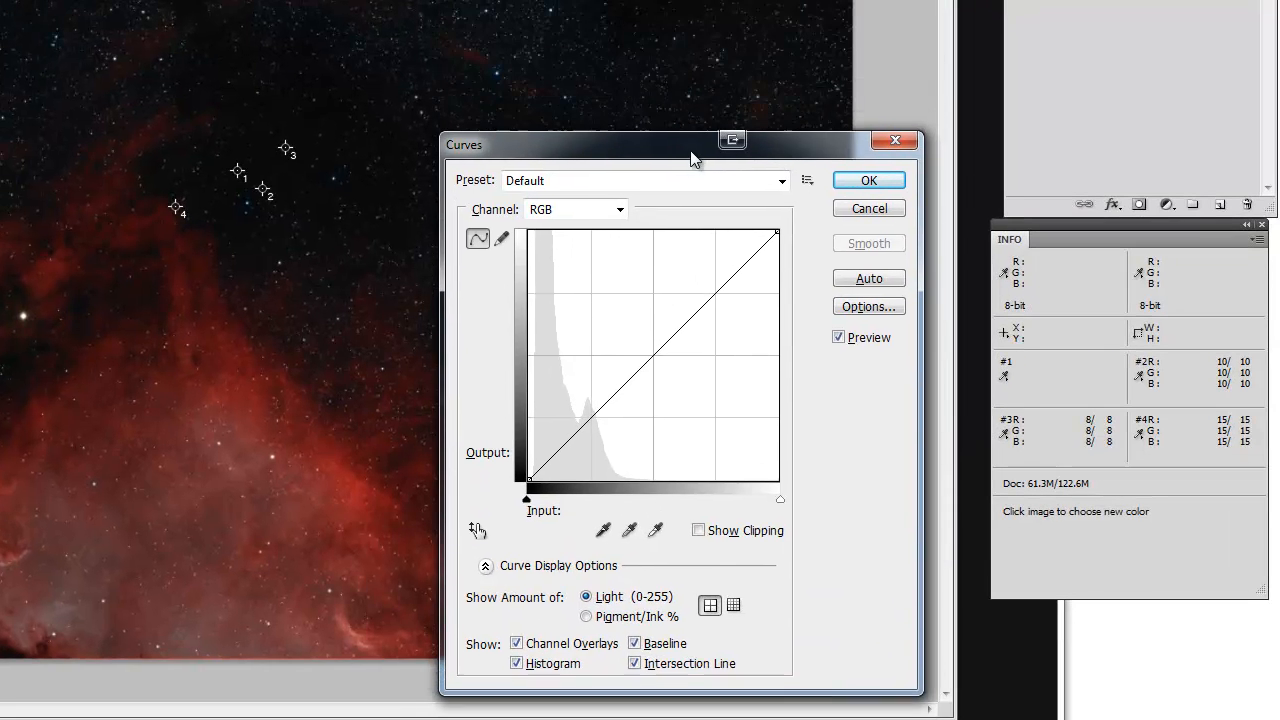
pyautogui.moveTo(695, 160); pyautogui.dragTo(706, 174)
pyautogui.moveTo(597, 429); pyautogui.dragTo(575, 402)
pyautogui.moveTo(598, 360)
pyautogui.mouseDown()
pyautogui.moveTo(603, 382)
pyautogui.moveTo(605, 357)
pyautogui.mouseUp()
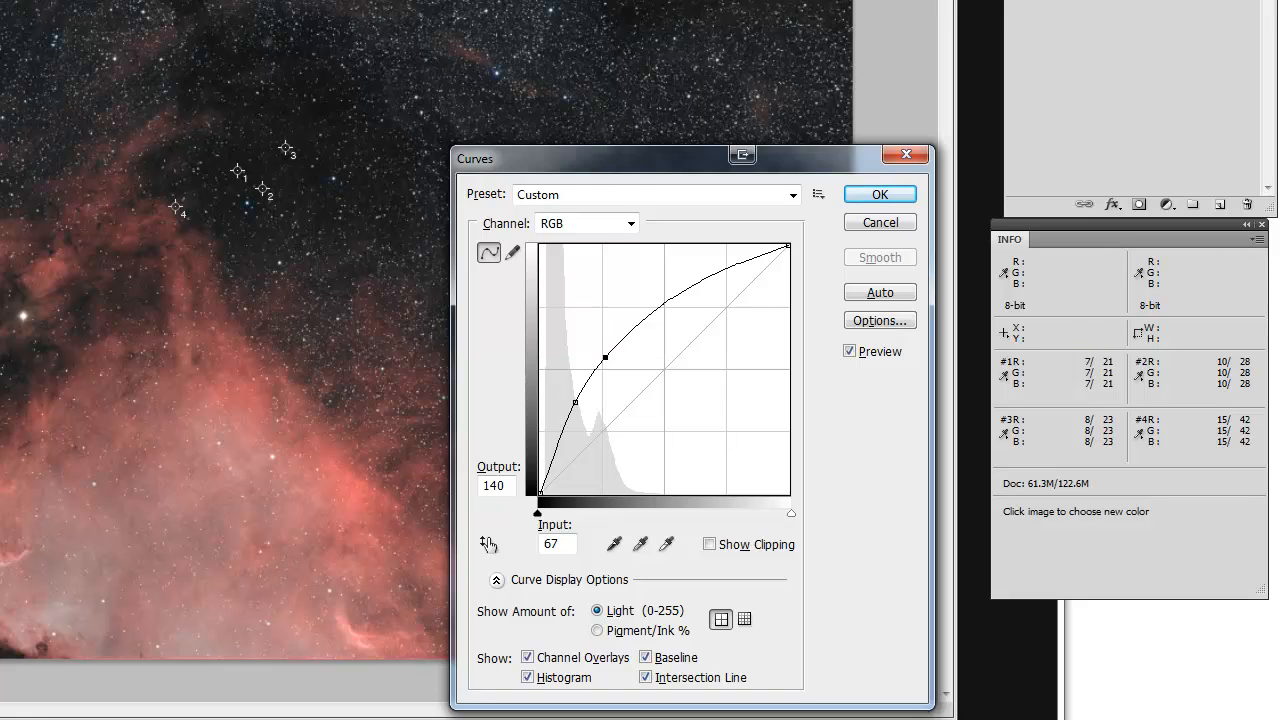
pyautogui.moveTo(0, 0); pyautogui.dragTo(1130, 225)
pyautogui.moveTo(804, 164); pyautogui.dragTo(879, 159)
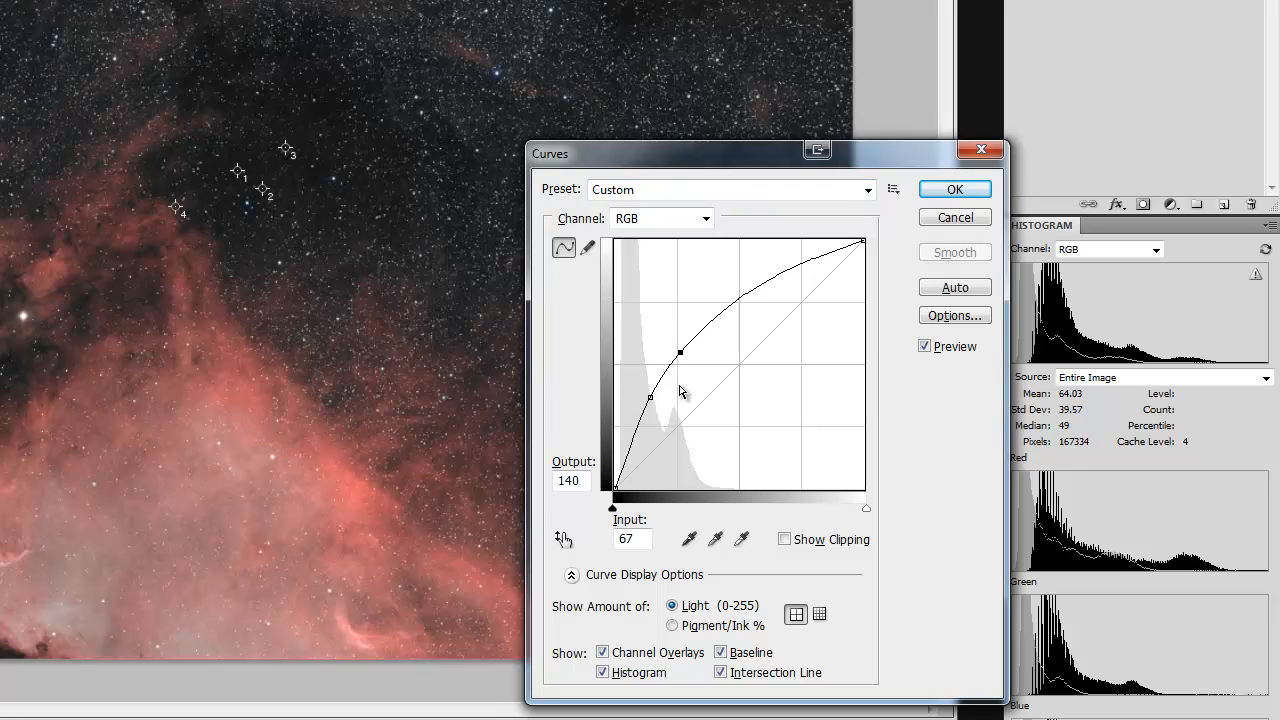
pyautogui.click(1256, 274)
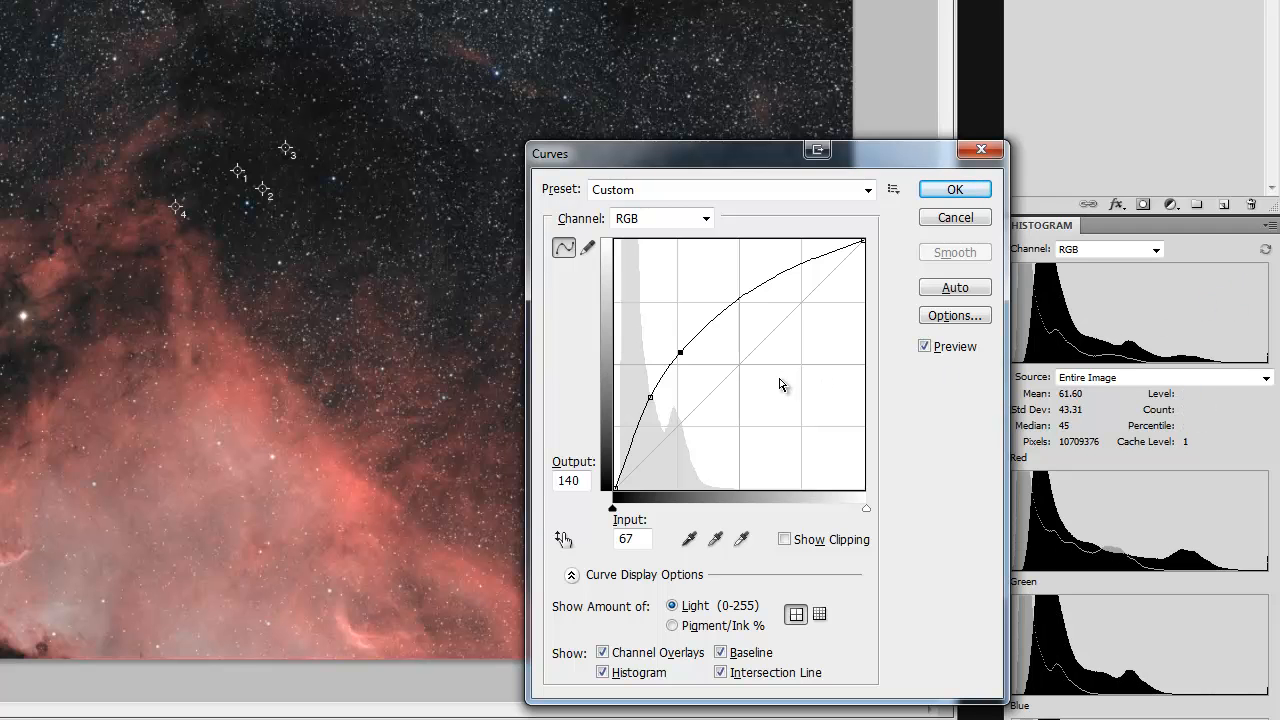
pyautogui.press('Escape')
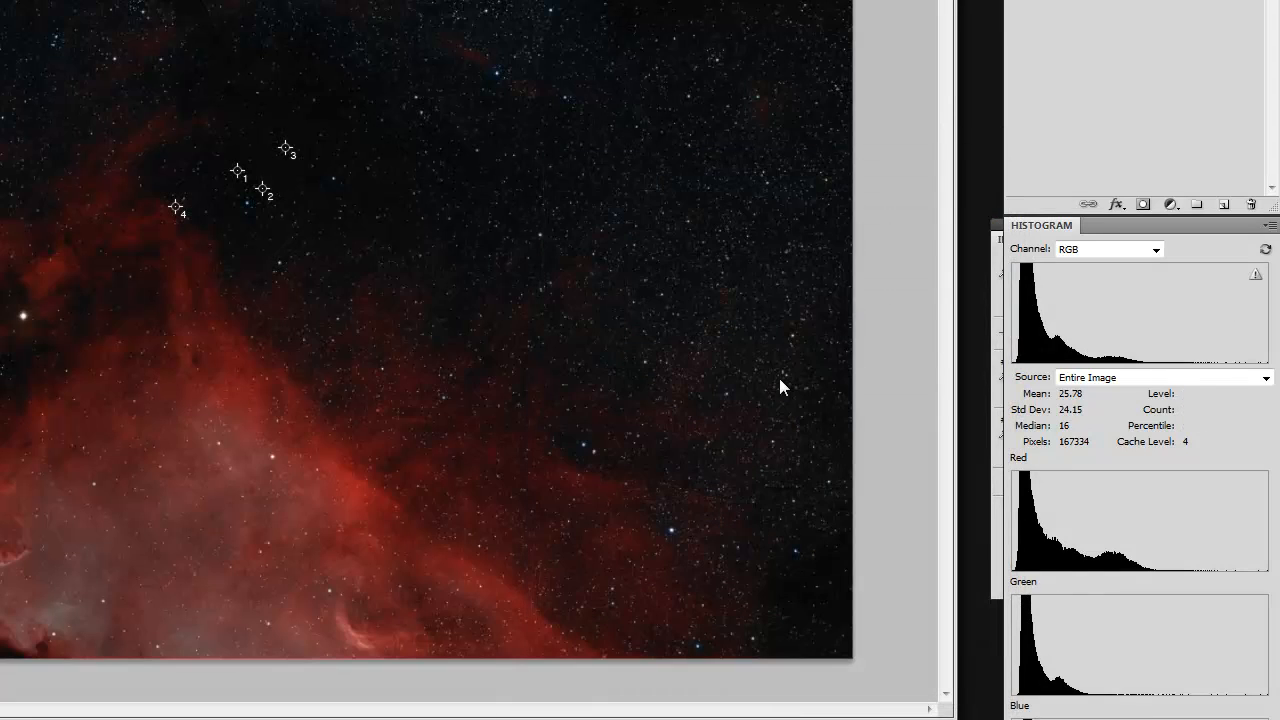
# Step: Brighten the H-Alpha luminosity layer with Levels, setting the RGB white input level to 137, keeping the dialog clear of the nebula
pyautogui.hotkey('ctrl', 'l')
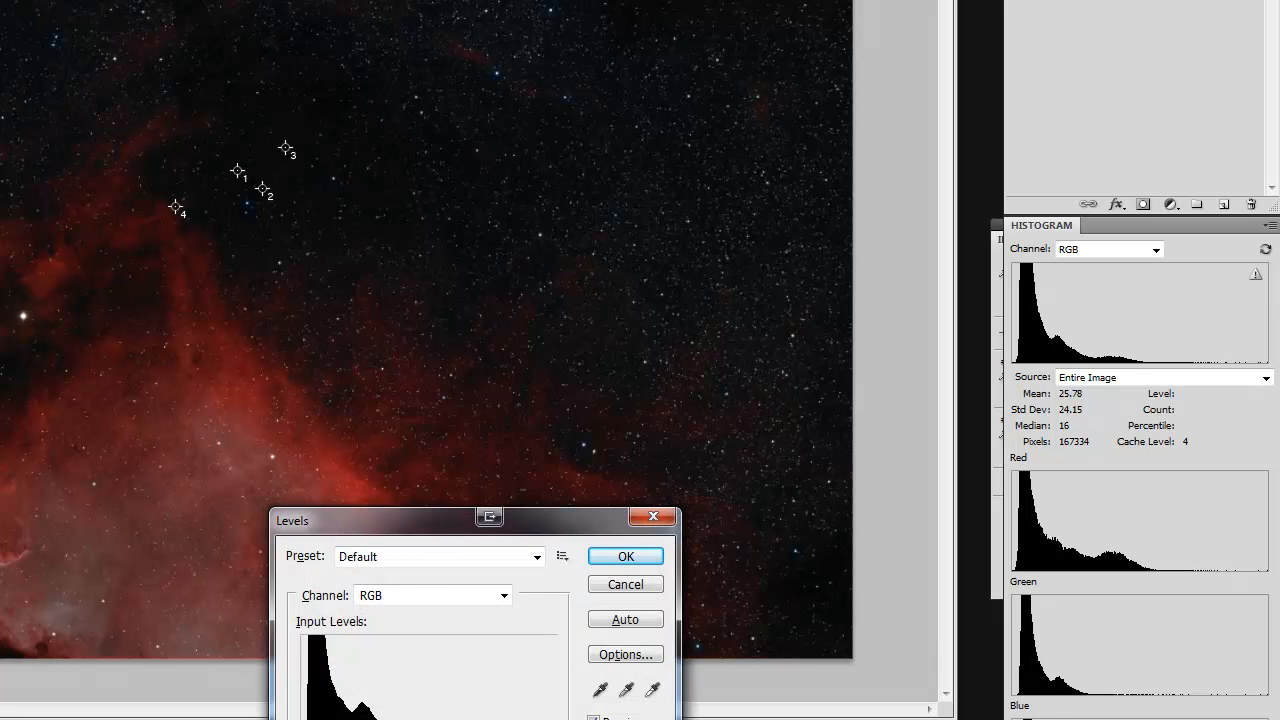
pyautogui.moveTo(557, 719); pyautogui.dragTo(490, 719)
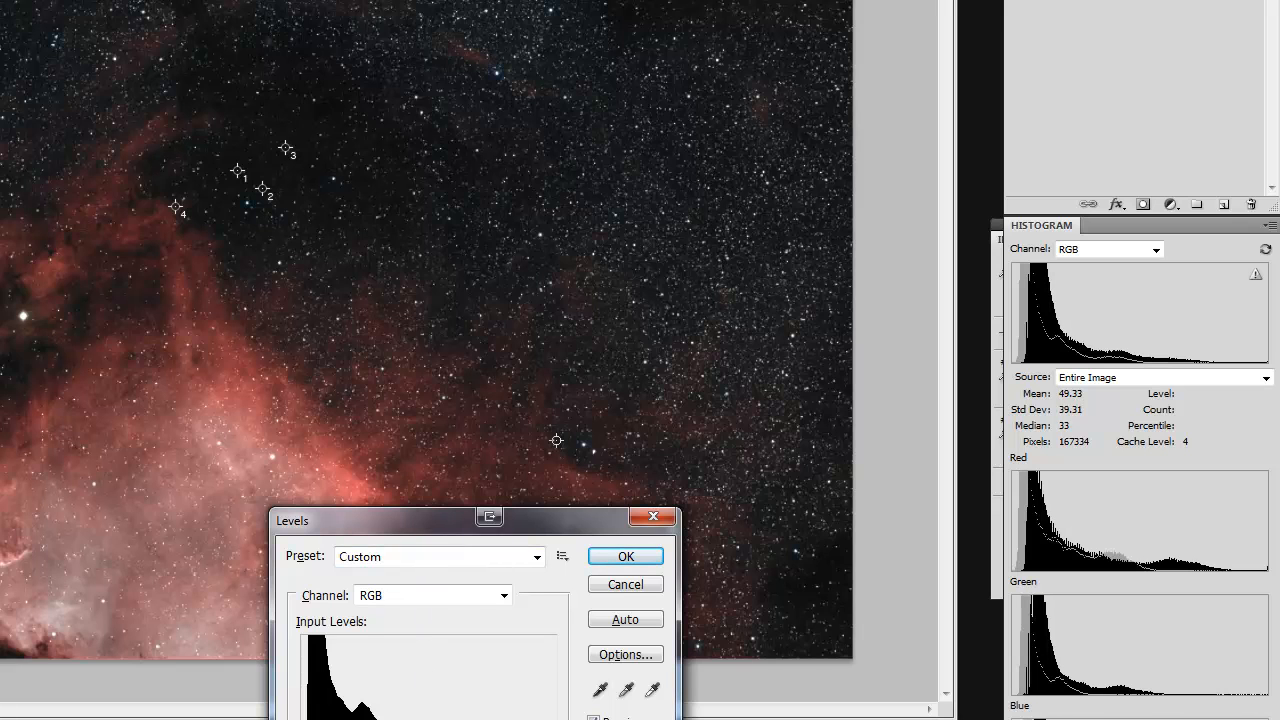
pyautogui.moveTo(430, 518); pyautogui.dragTo(552, 260)
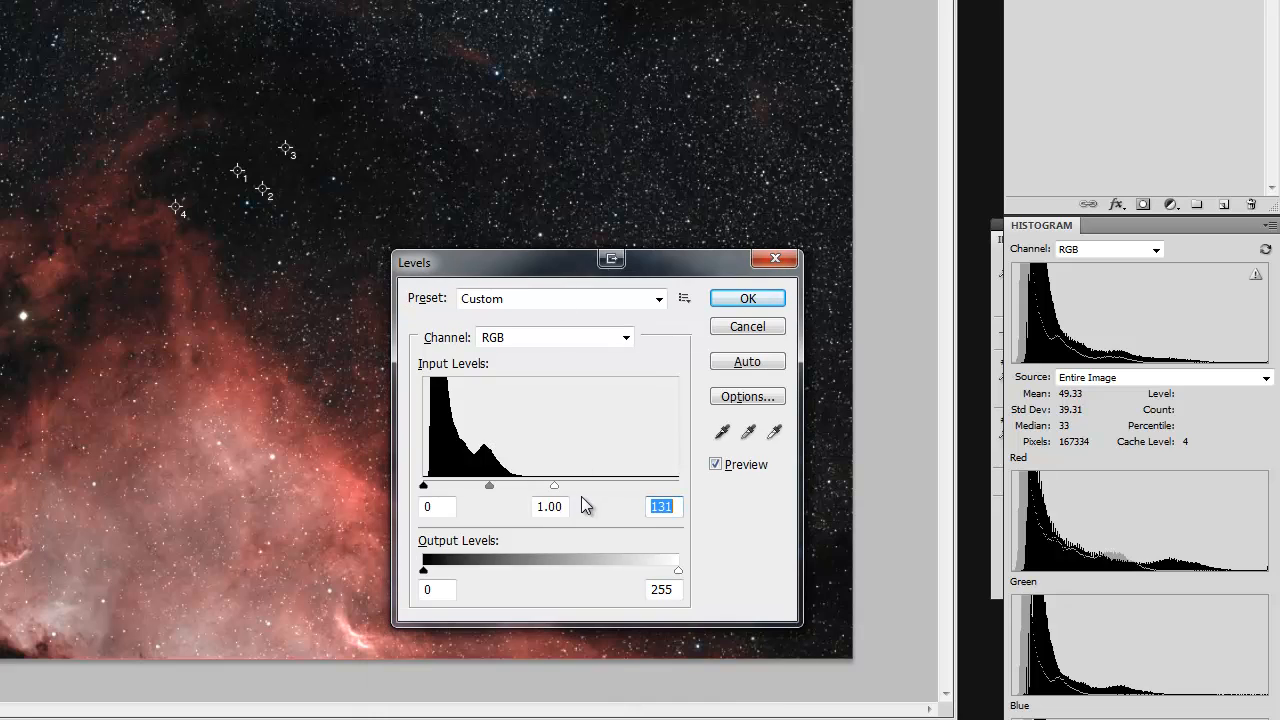
pyautogui.moveTo(553, 487)
pyautogui.mouseDown()
pyautogui.moveTo(540, 489)
pyautogui.moveTo(560, 484)
pyautogui.mouseUp()
pyautogui.moveTo(560, 484); pyautogui.dragTo(560, 484)
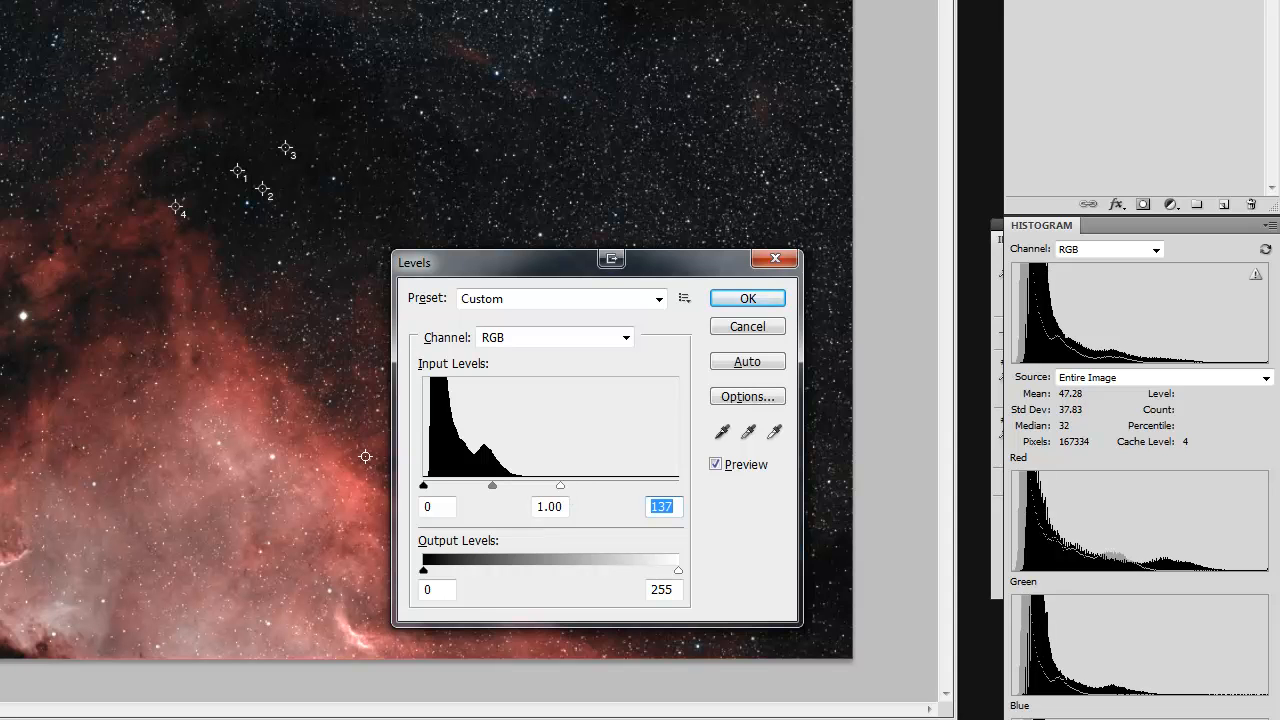
pyautogui.moveTo(546, 284); pyautogui.dragTo(596, 40)
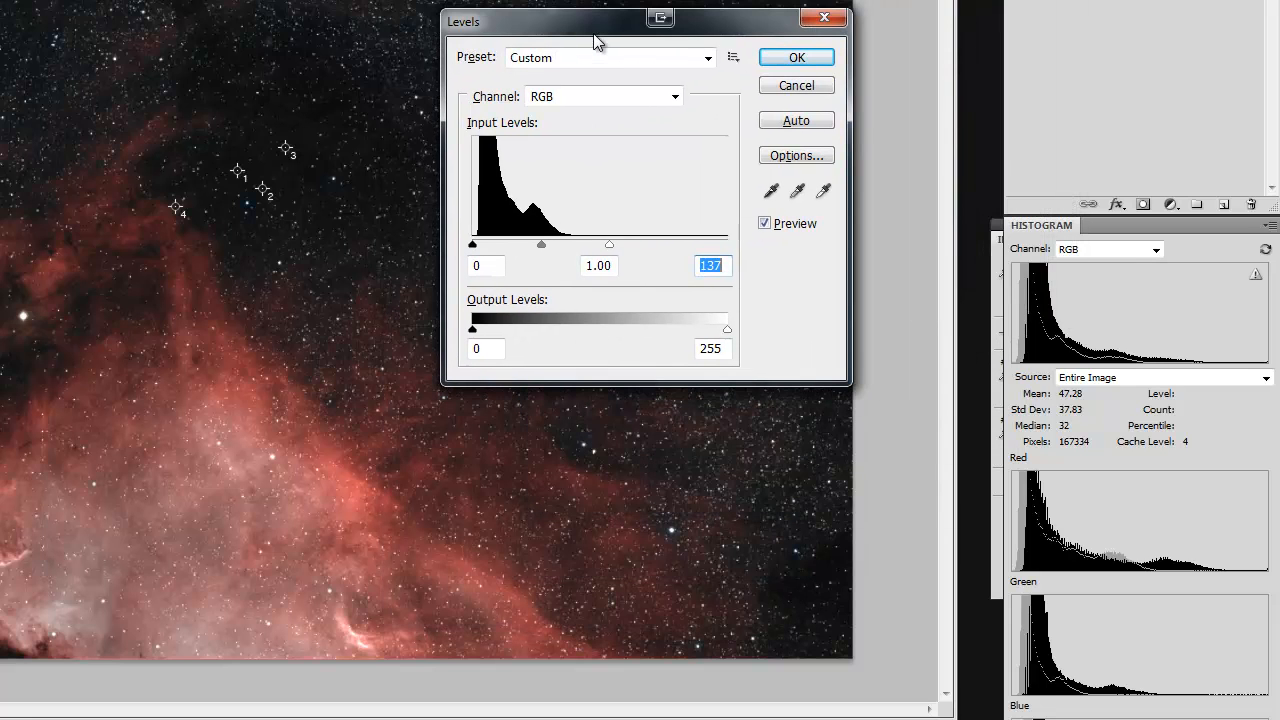